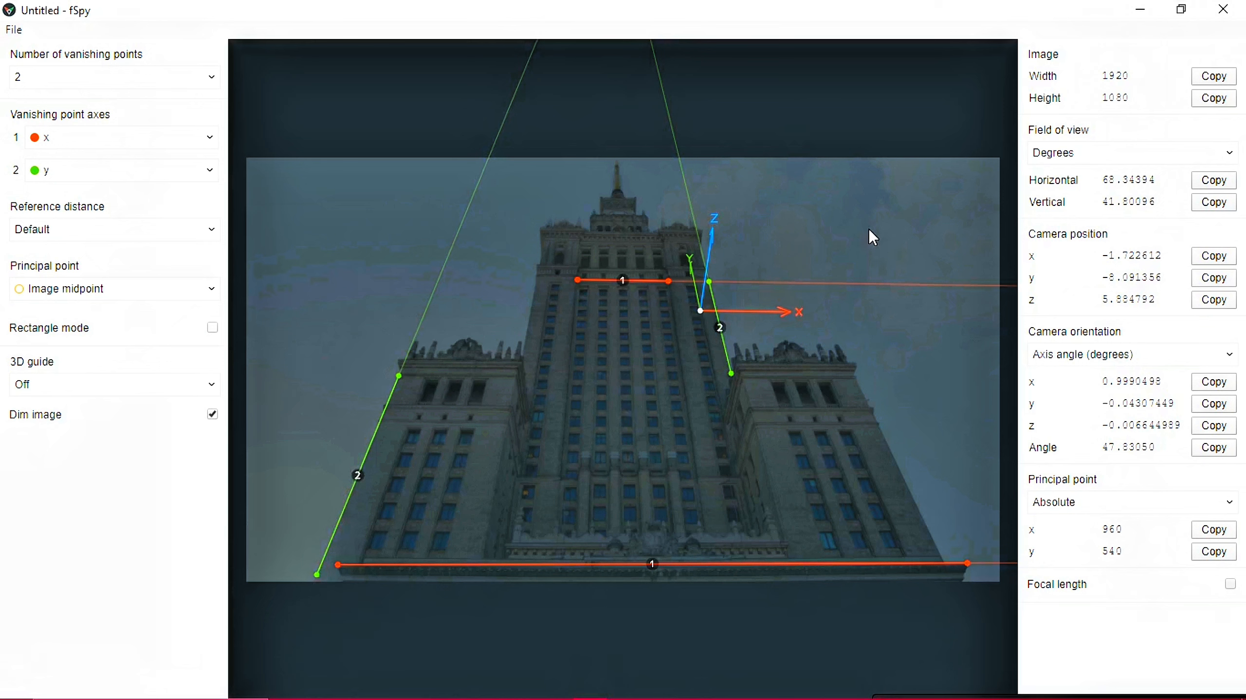
# - Assign the z axis to the second vanishing point and move the origin down onto the central tower's lower facade
pyautogui.click(56, 177)
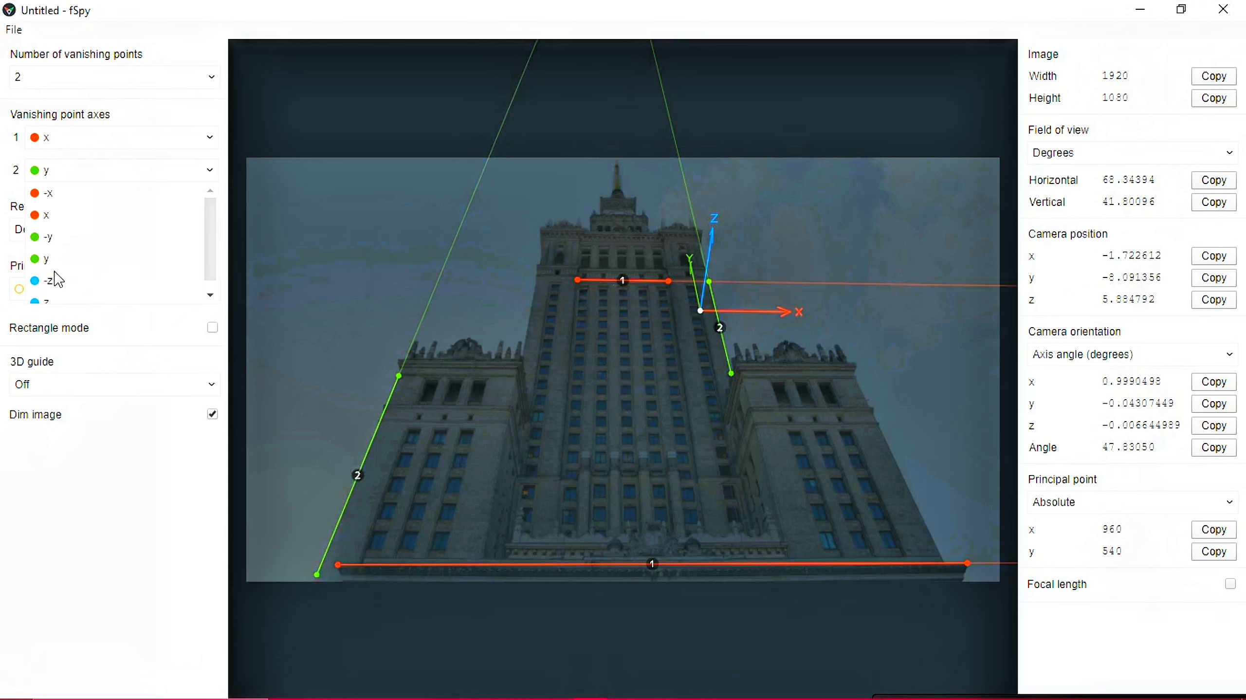
pyautogui.click(53, 306)
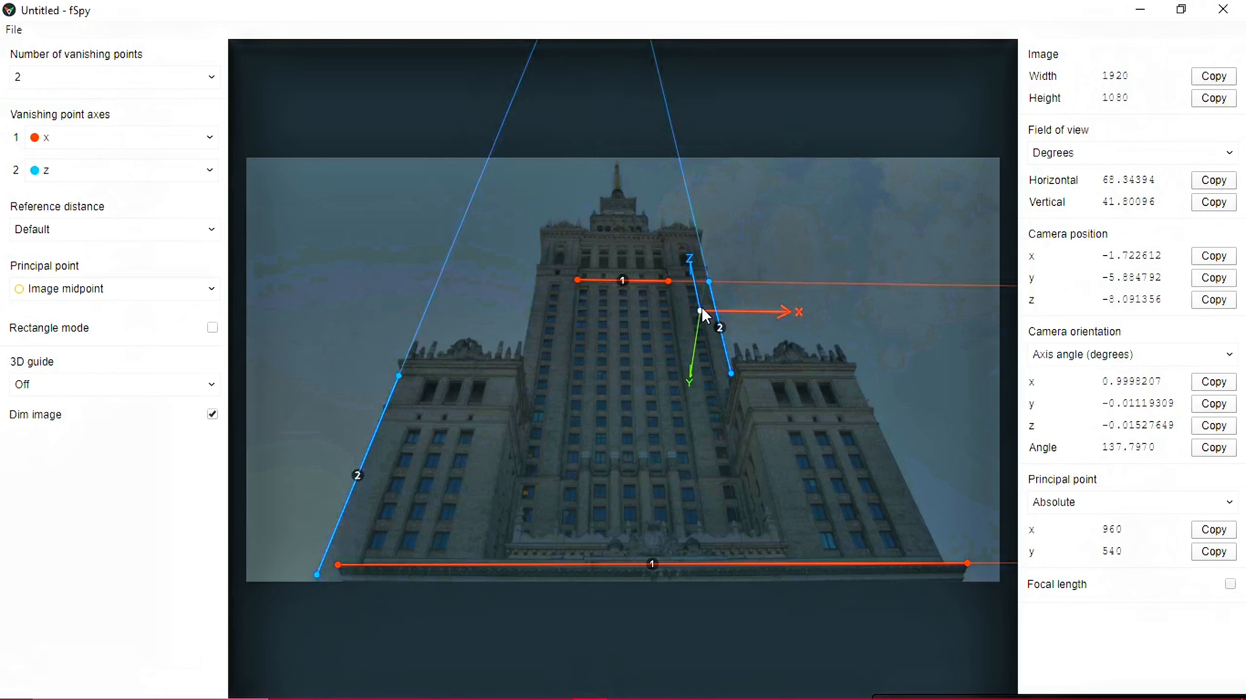
pyautogui.moveTo(702, 316); pyautogui.dragTo(621, 457)
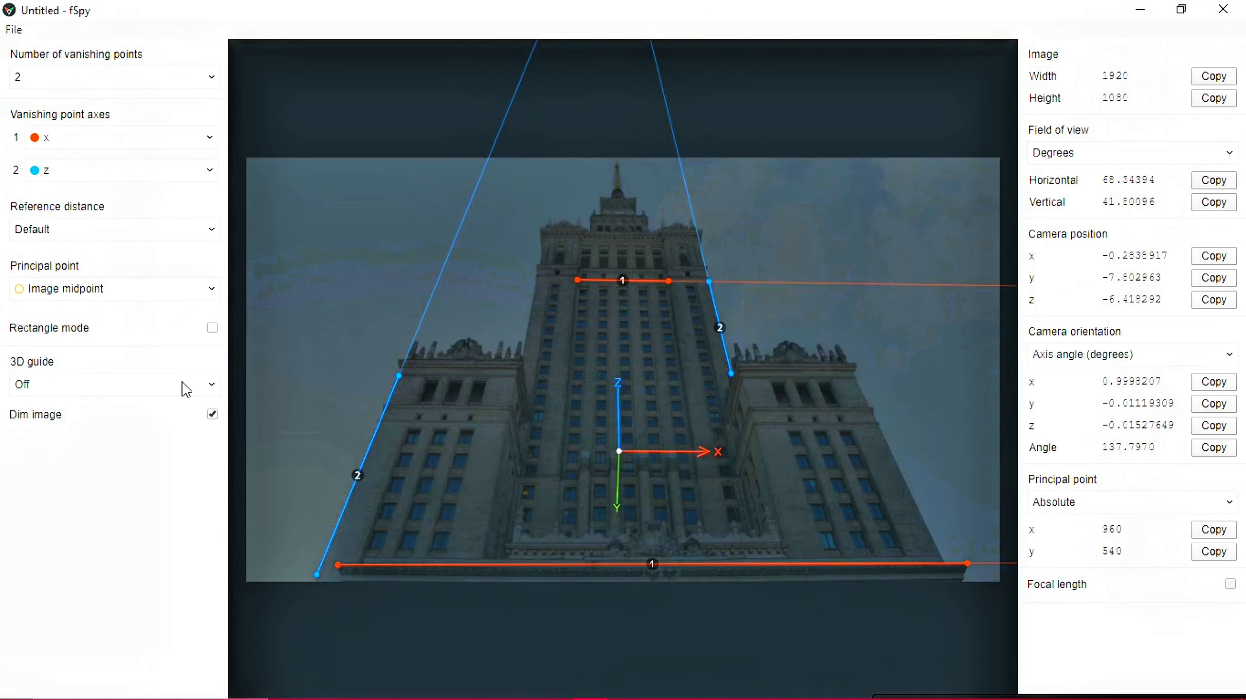
# - Set the 3D guide to xy grid floor and fine-tune the origin's position on the central tower
pyautogui.click(219, 394)
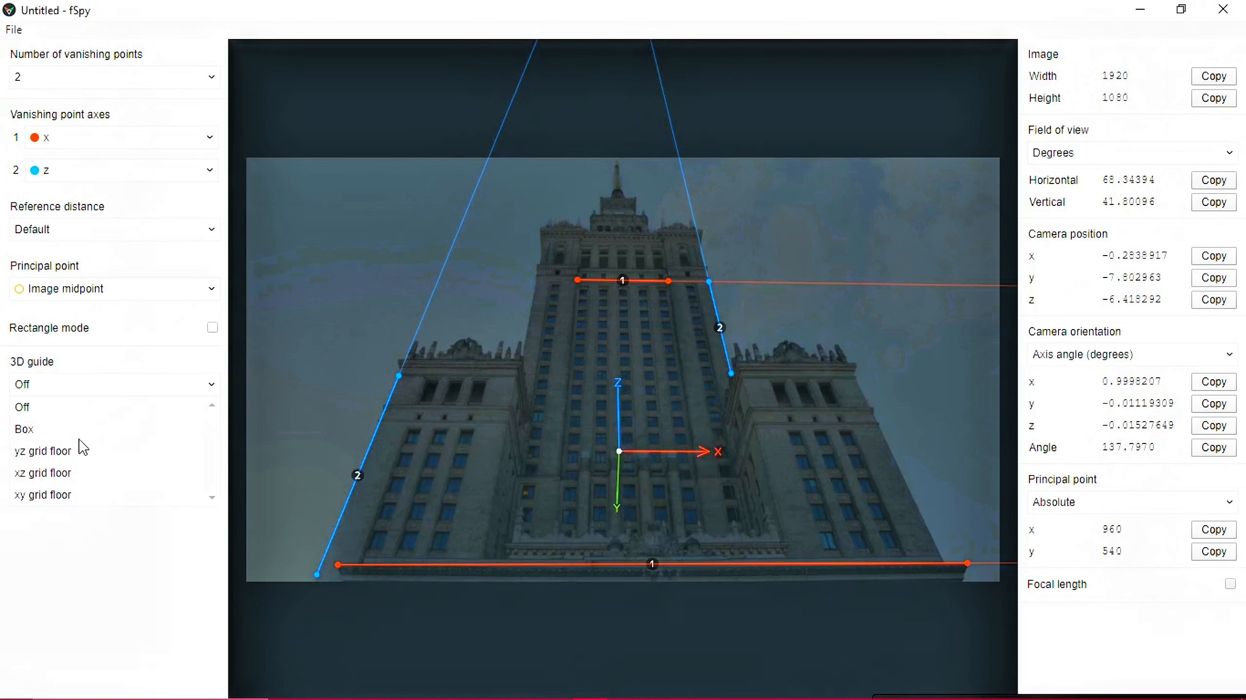
pyautogui.click(64, 496)
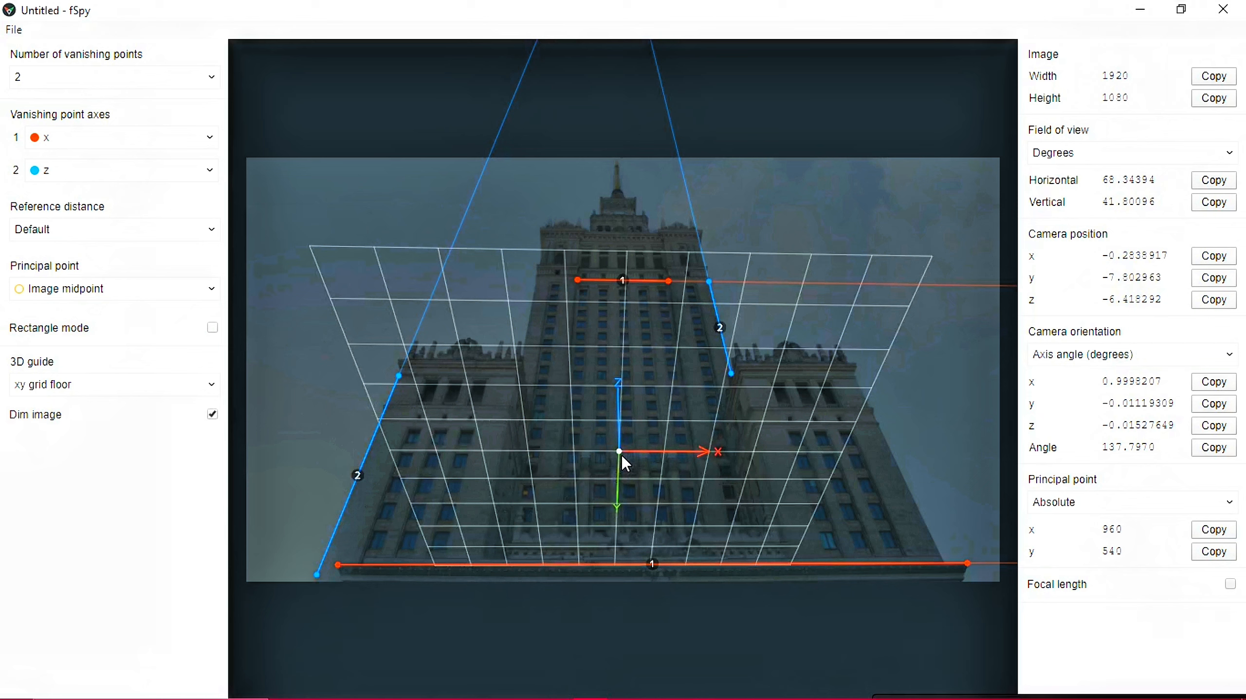
pyautogui.moveTo(623, 457)
pyautogui.mouseDown()
pyautogui.moveTo(606, 477)
pyautogui.moveTo(617, 460)
pyautogui.mouseUp()
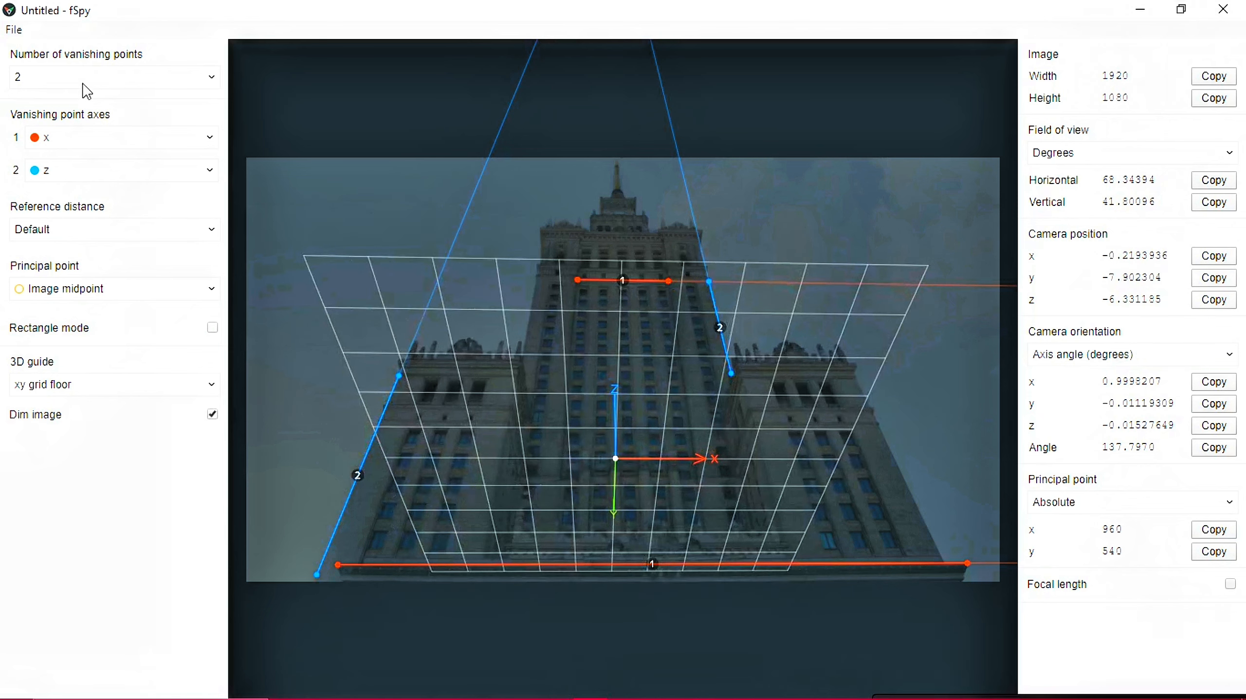
# - Save the camera-match project as Footage in the Tutorial-1 folder and close the program
pyautogui.click(19, 31)
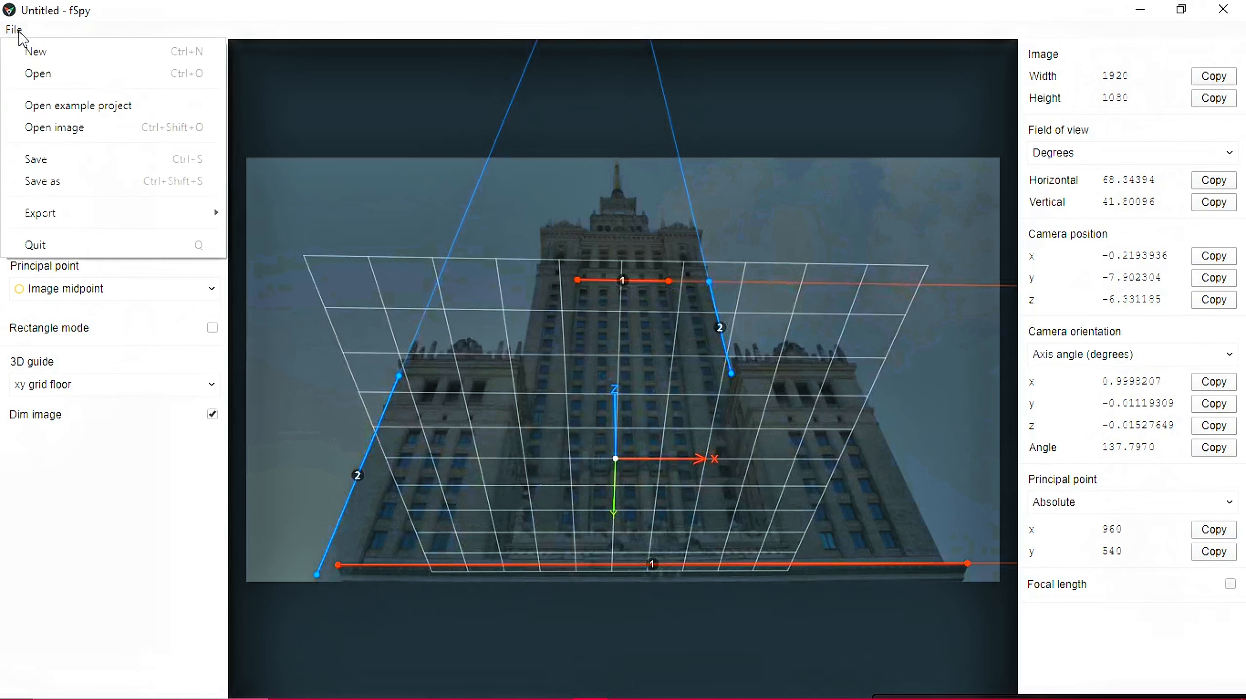
pyautogui.click(44, 166)
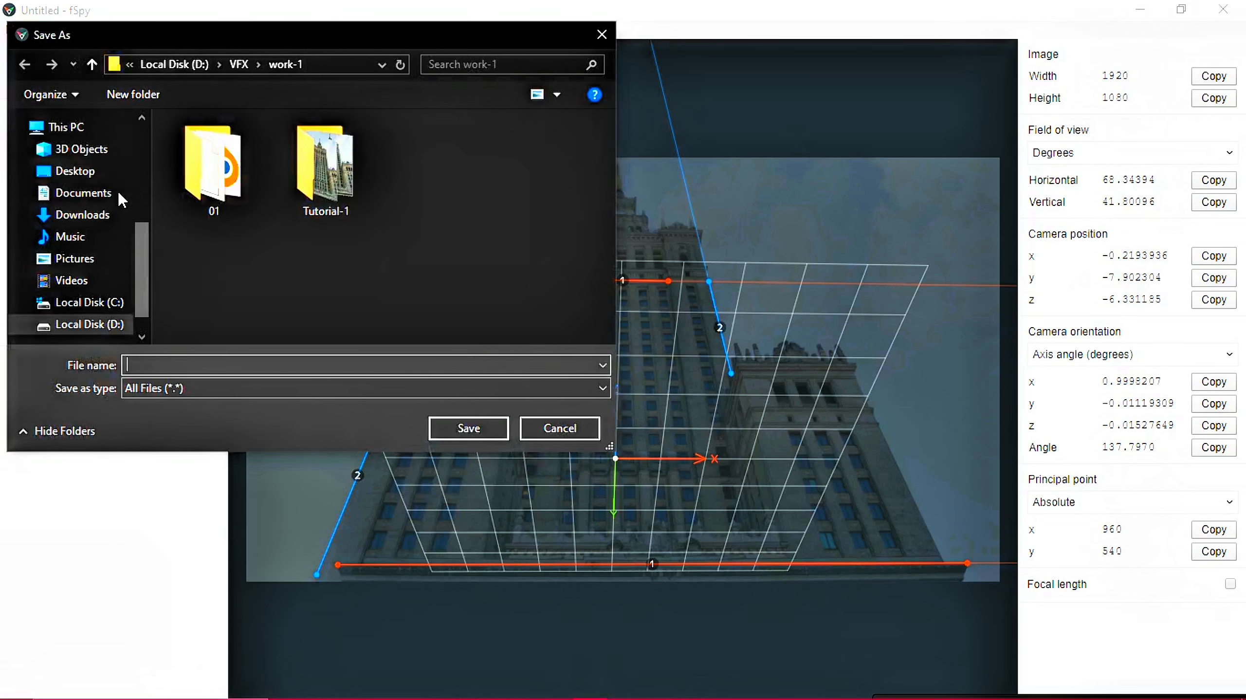
pyautogui.click(322, 188)
pyautogui.doubleClick(322, 189)
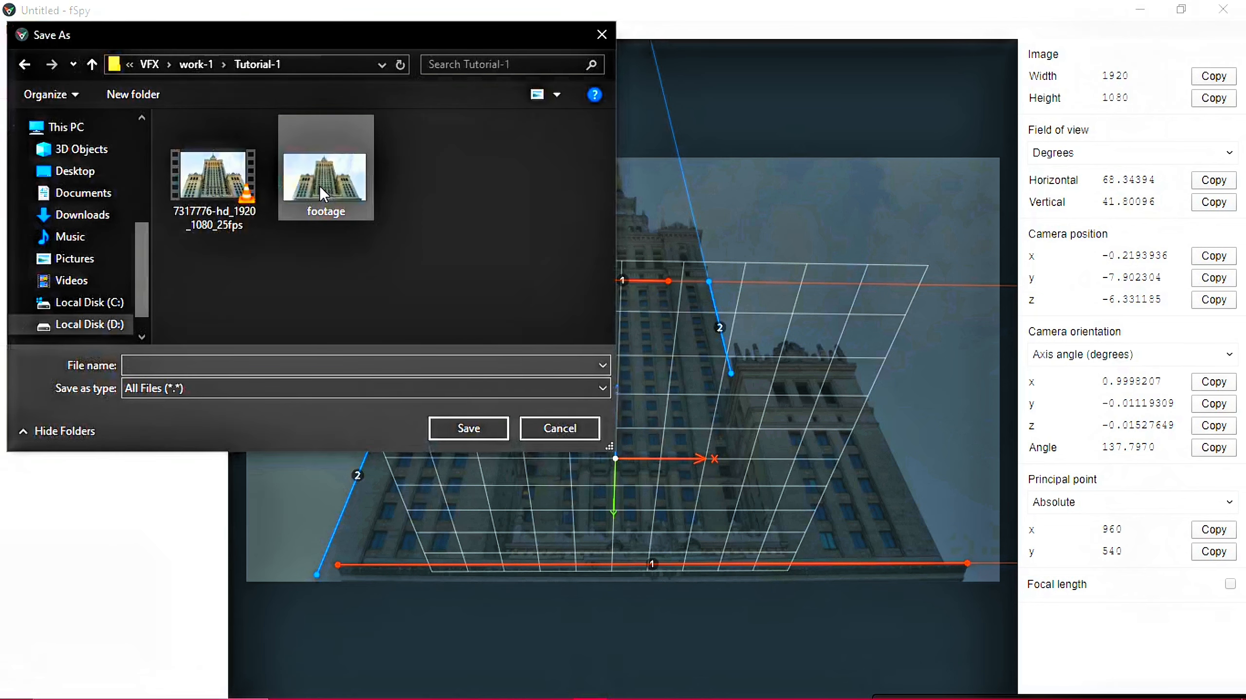
pyautogui.click(182, 366)
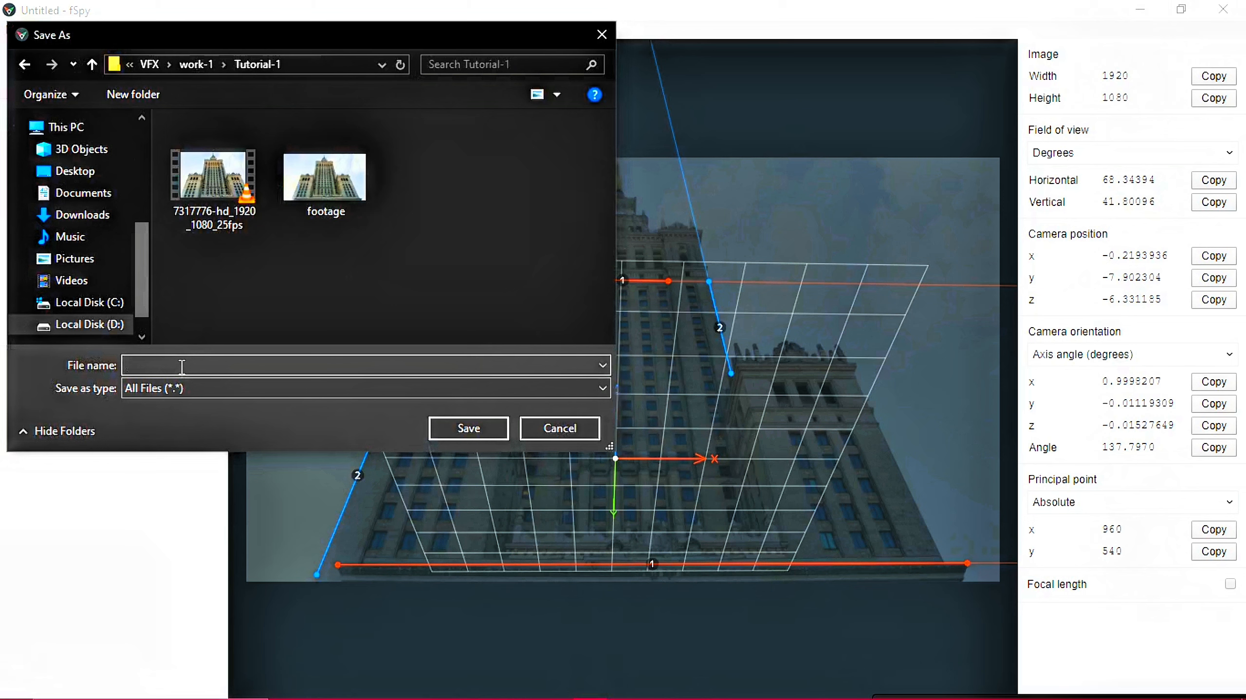
pyautogui.write('Footage')
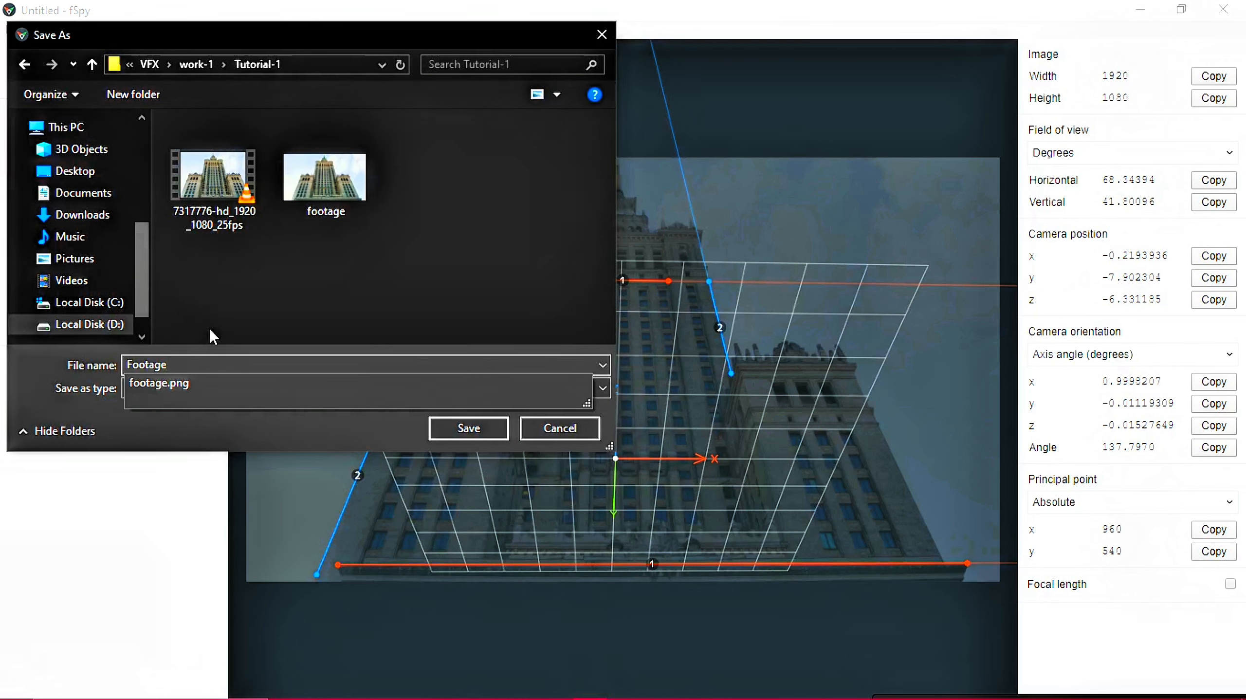
pyautogui.click(469, 428)
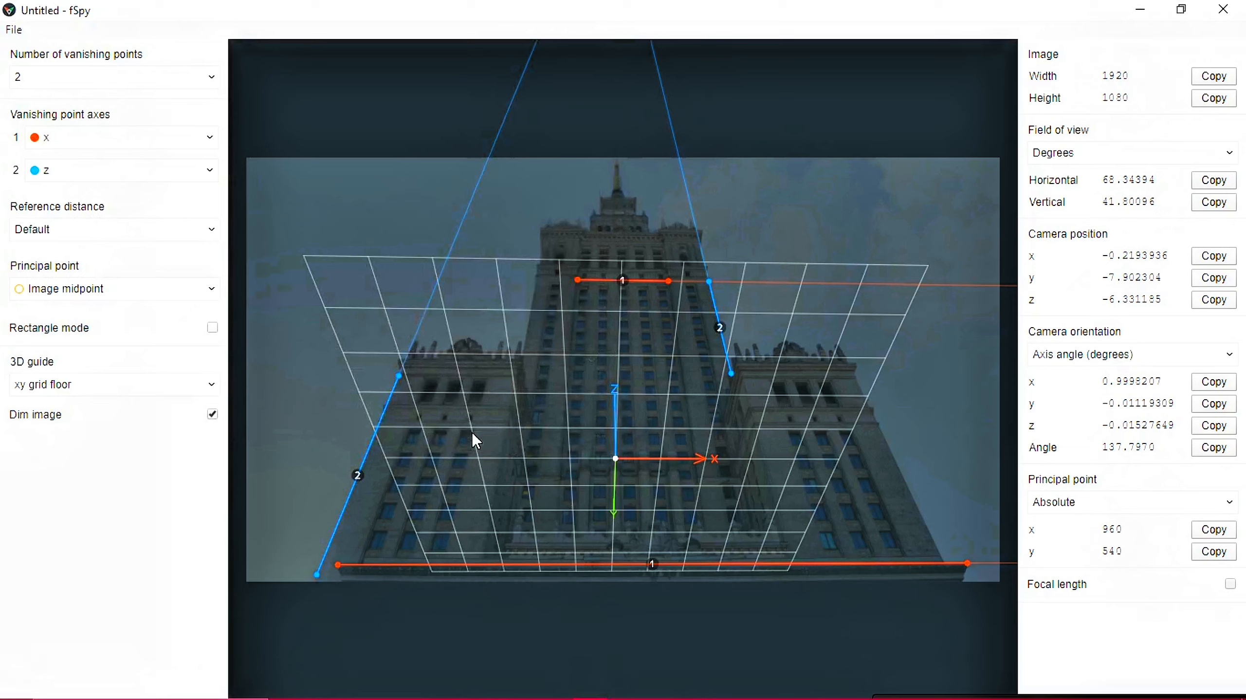
pyautogui.click(1224, 10)
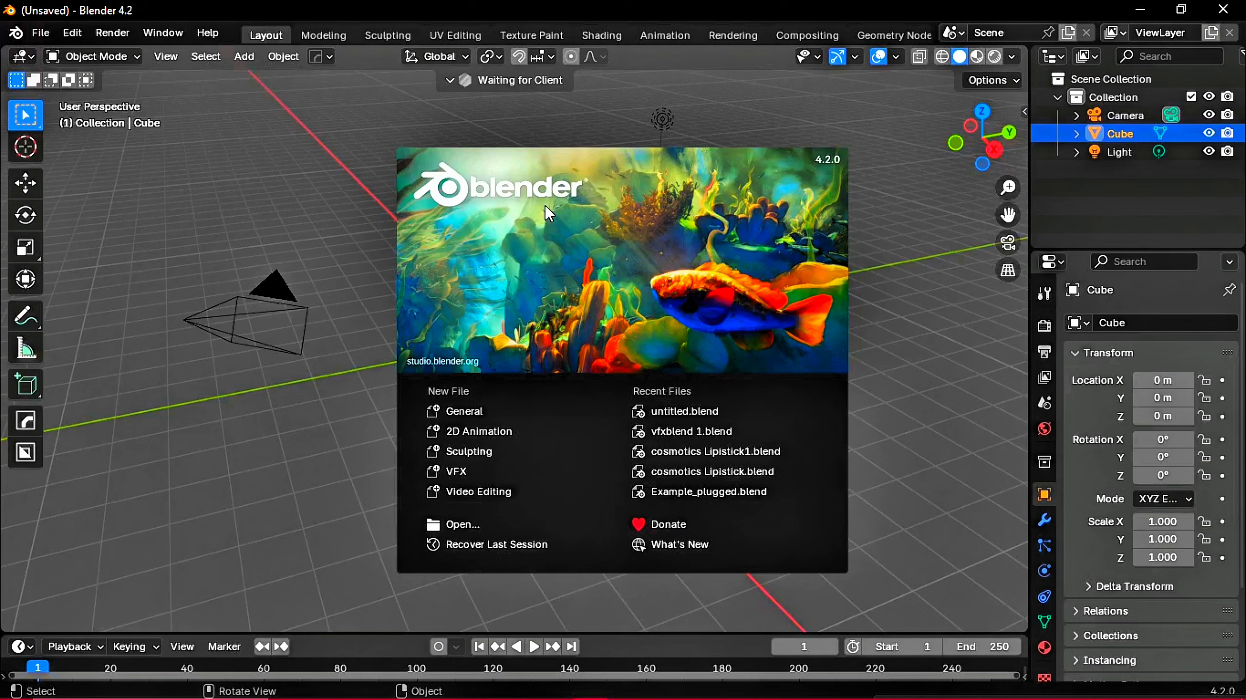
# - In Blender, dismiss the splash screen and delete the default camera, cube and light
pyautogui.click(911, 391)
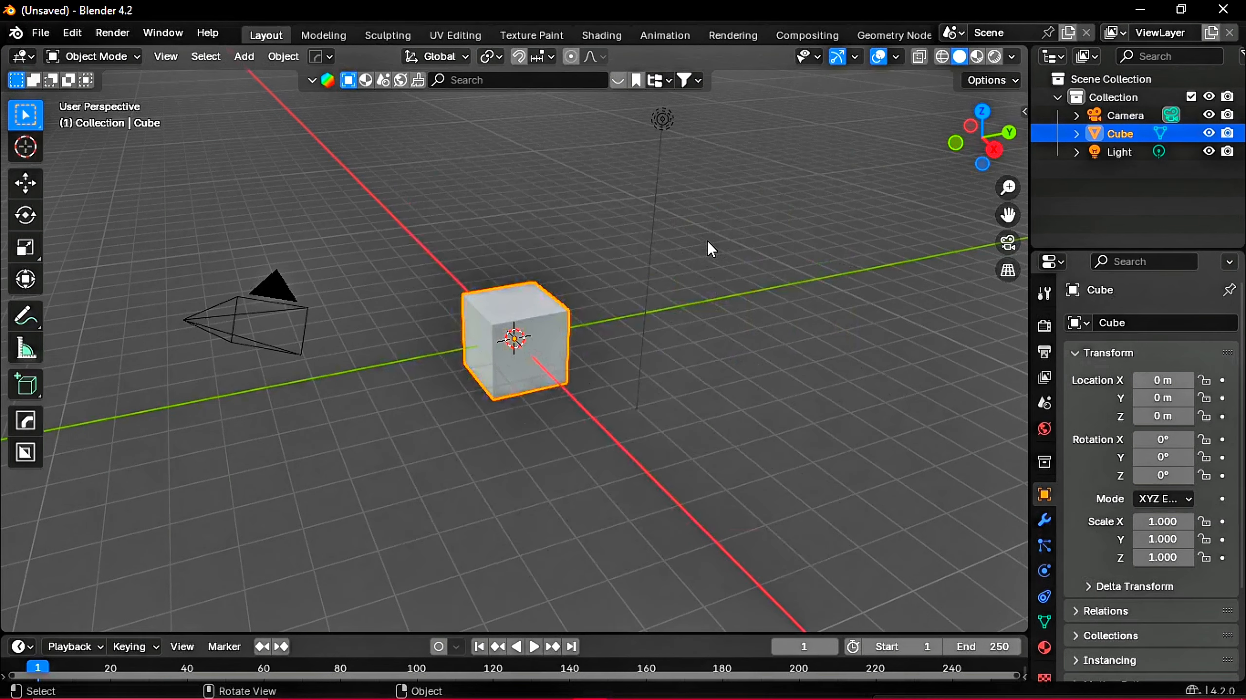
pyautogui.press('a')
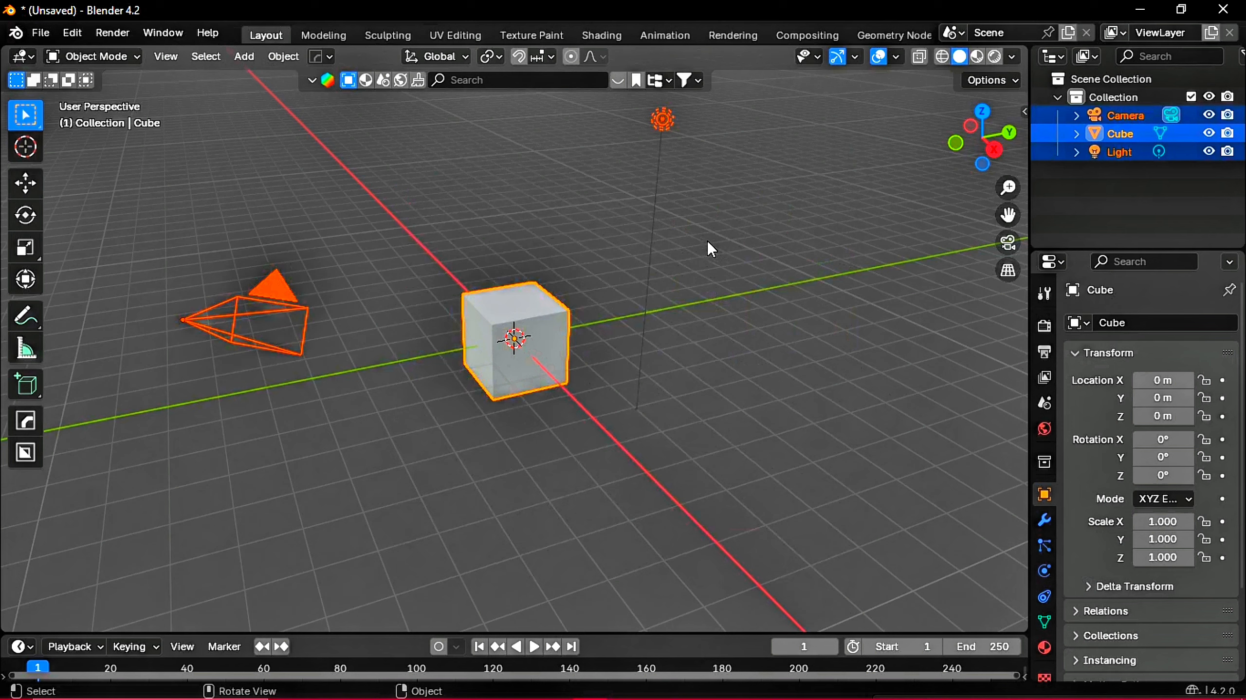
pyautogui.press('Delete')
# - Import the fSpy project Footage.fspy from the Tutorial-1 folder with its background image
pyautogui.click(41, 33)
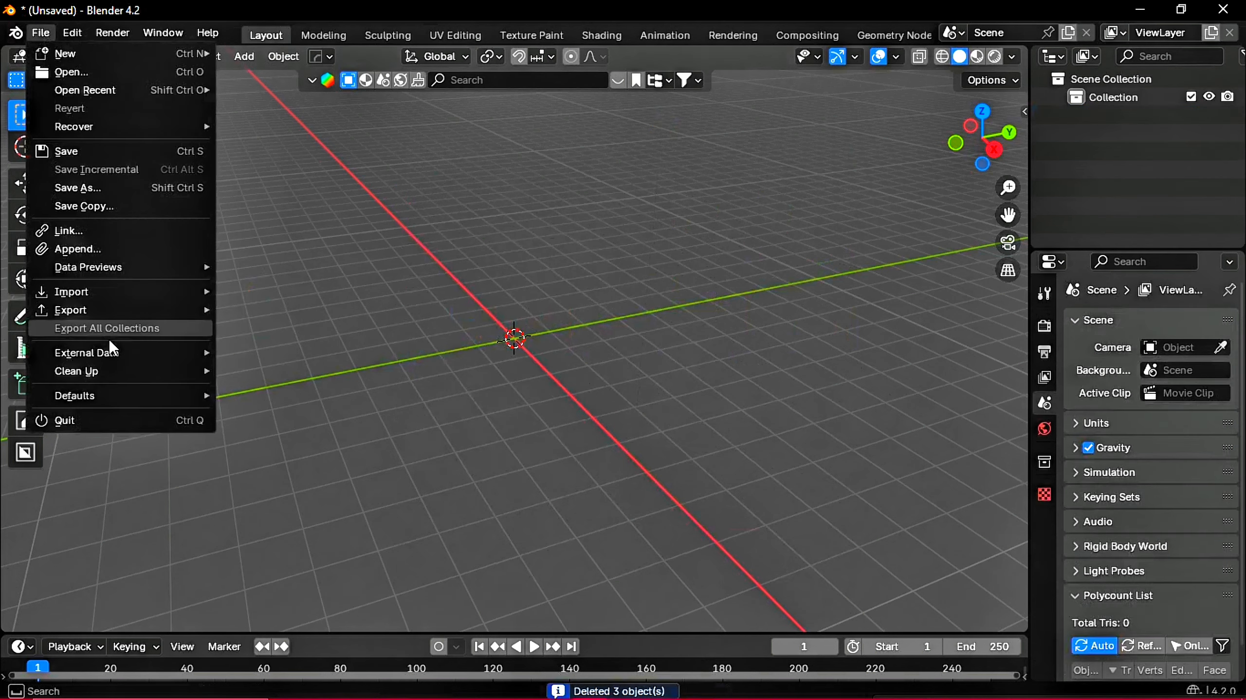
pyautogui.moveTo(98, 294)
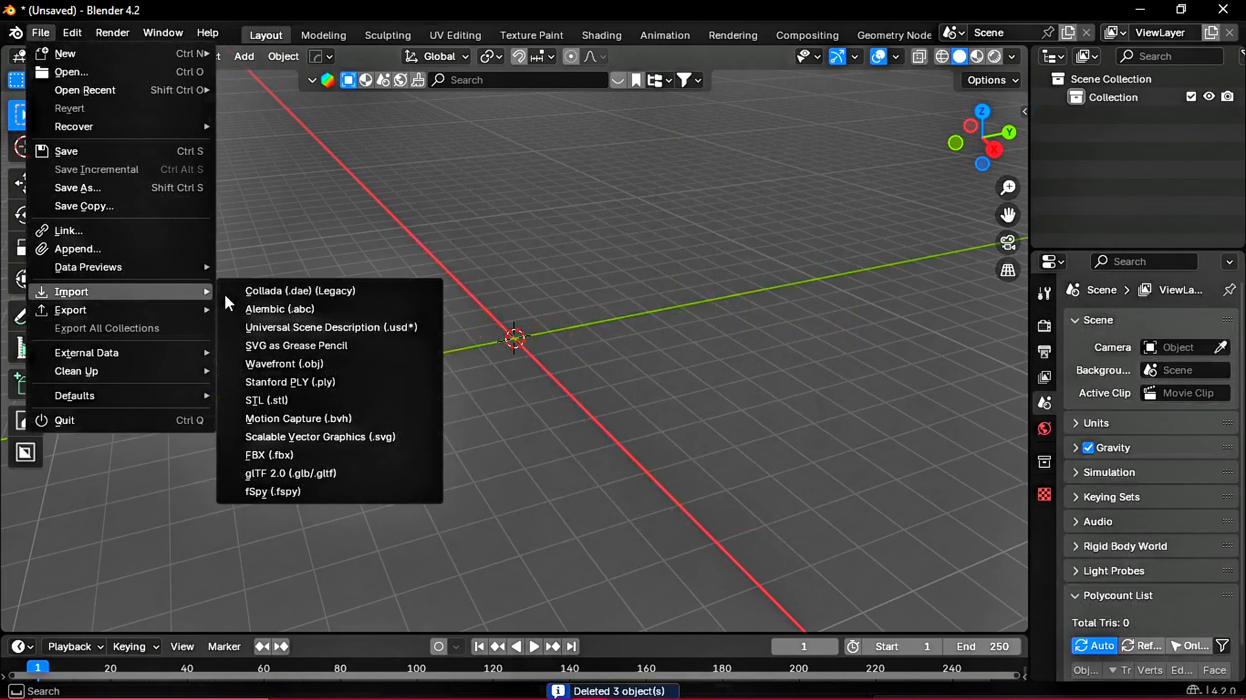
pyautogui.click(295, 493)
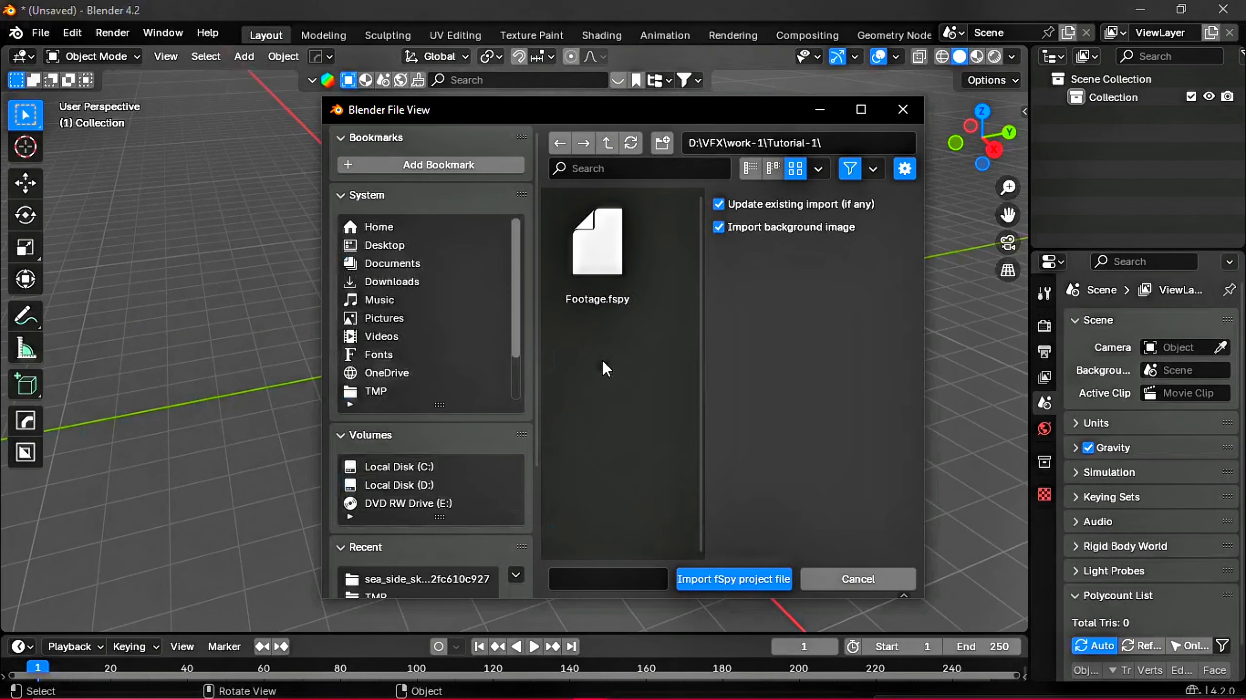
pyautogui.click(598, 255)
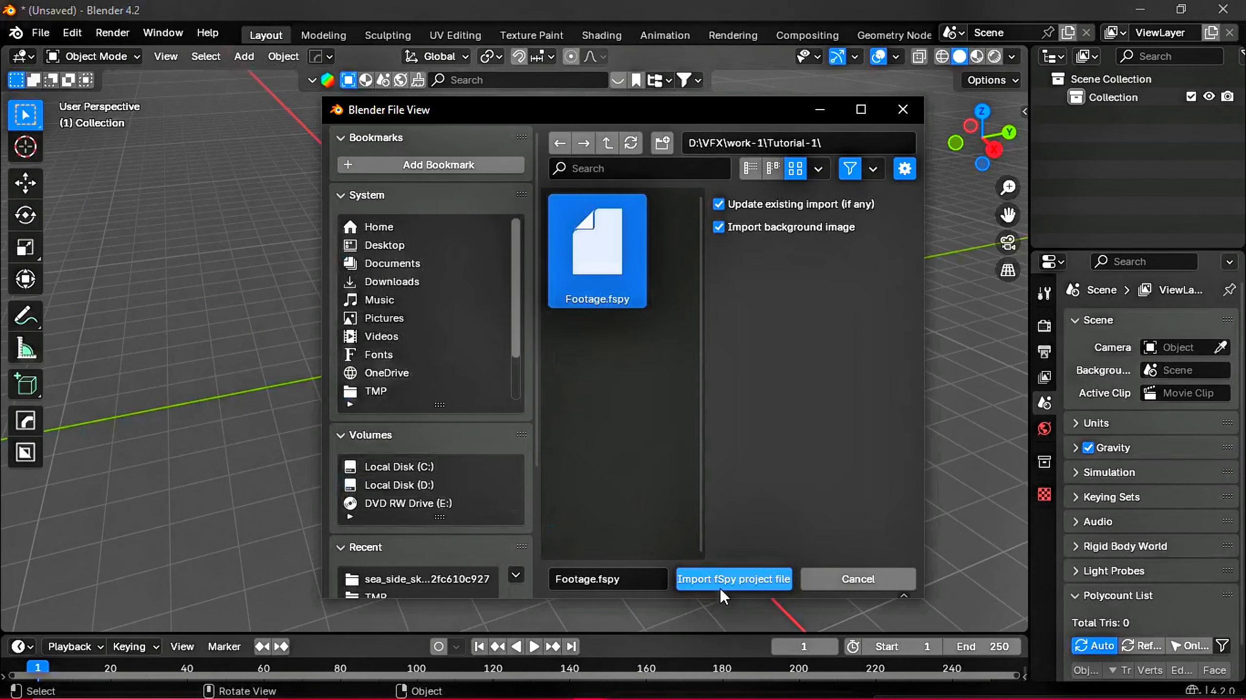
pyautogui.click(720, 579)
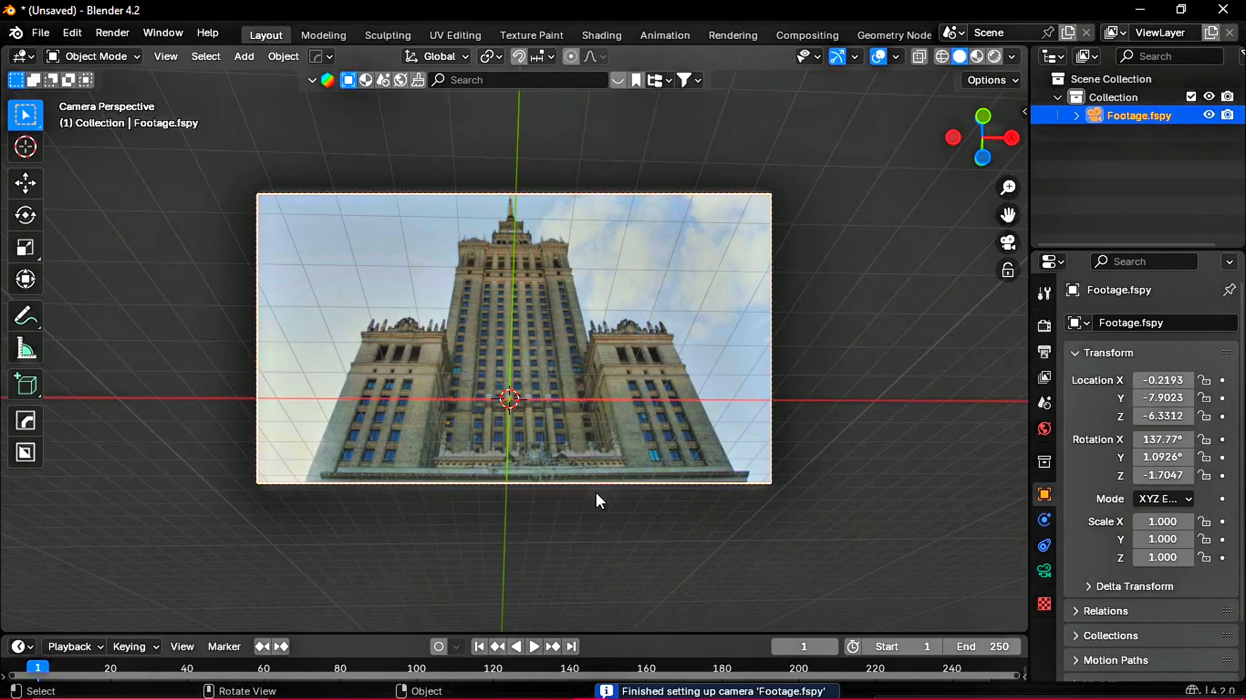
# - Set the opacity of the imported camera's background image to 1.000
pyautogui.click(1044, 571)
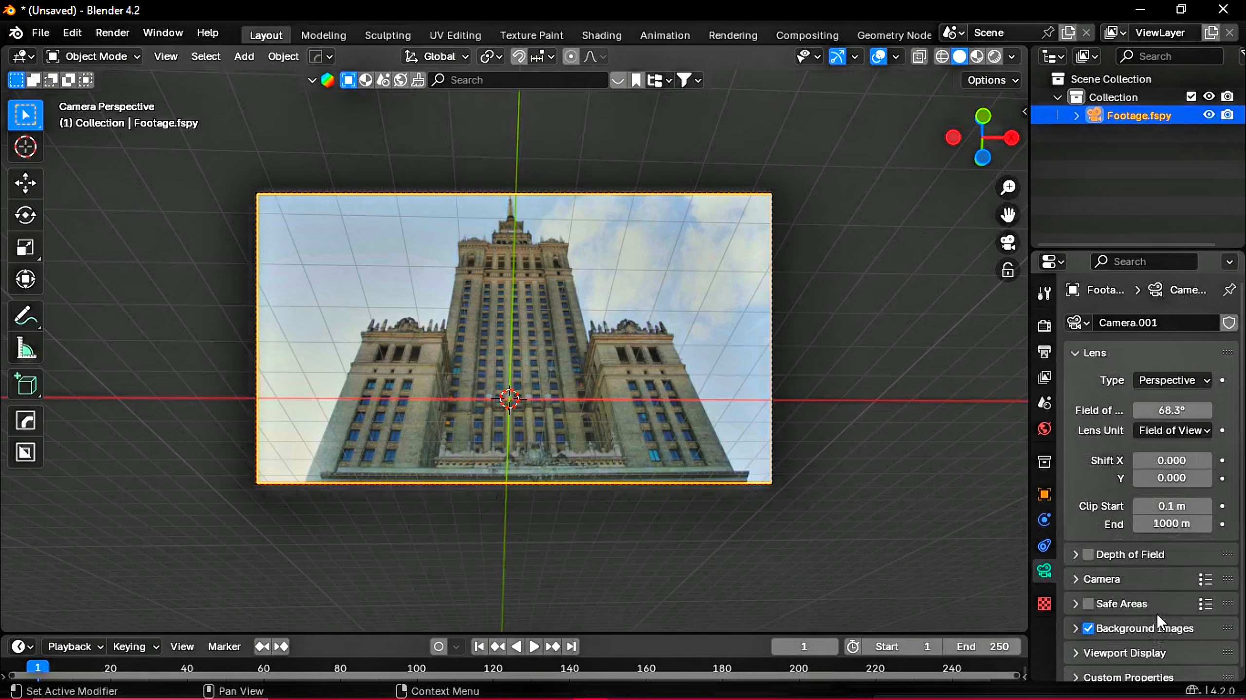
pyautogui.click(1108, 626)
pyautogui.scroll(-8, 1175, 623)
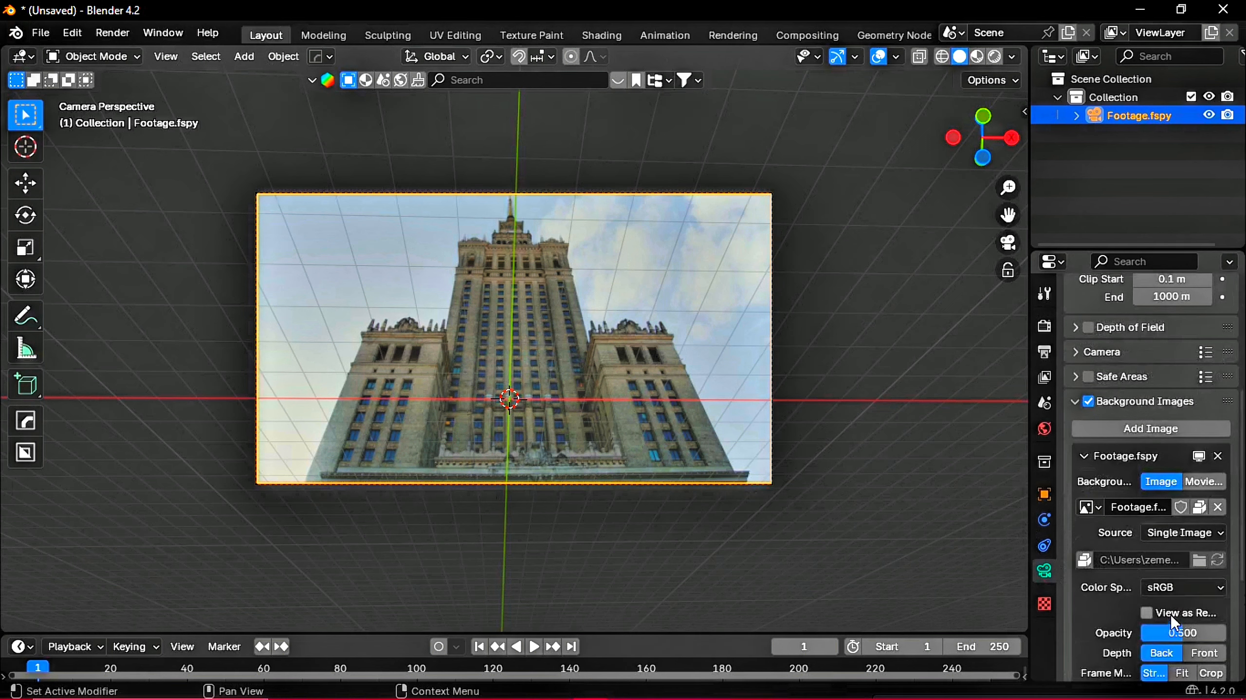
pyautogui.moveTo(1181, 633); pyautogui.dragTo(1226, 633)
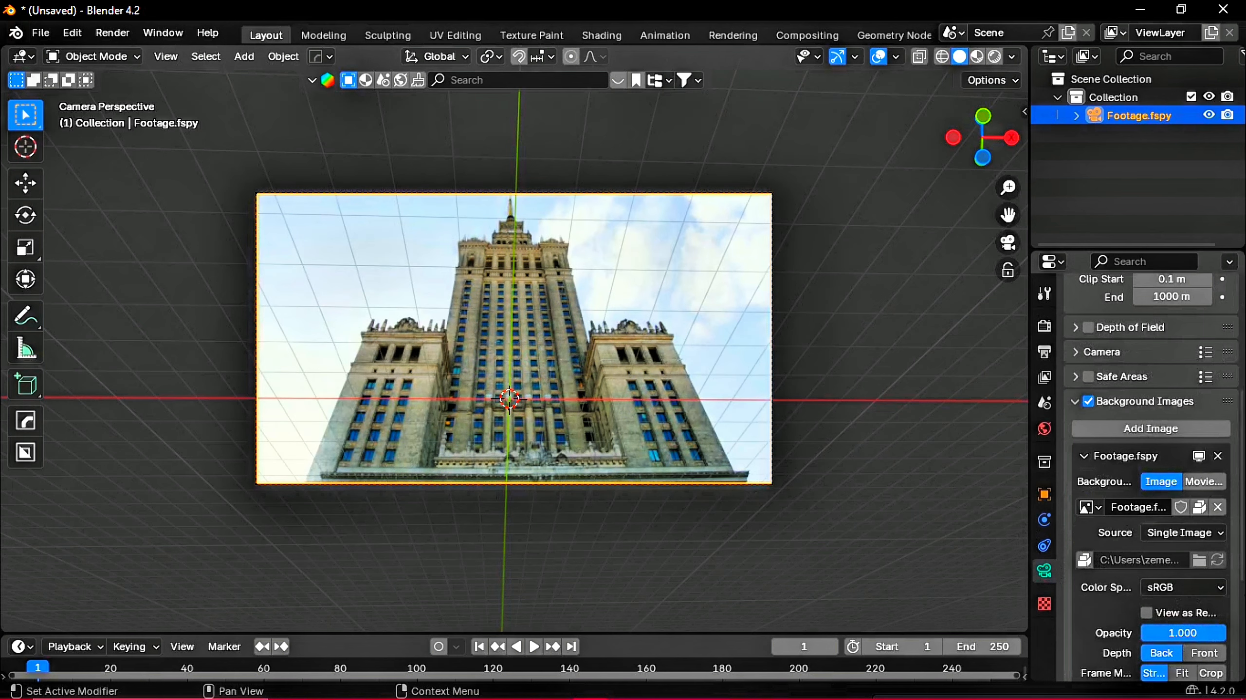
# - Change the camera background from a still image to the movie clip 7317776-hd_1920_1080_25fps
pyautogui.click(1204, 481)
pyautogui.click(1175, 564)
pyautogui.click(725, 579)
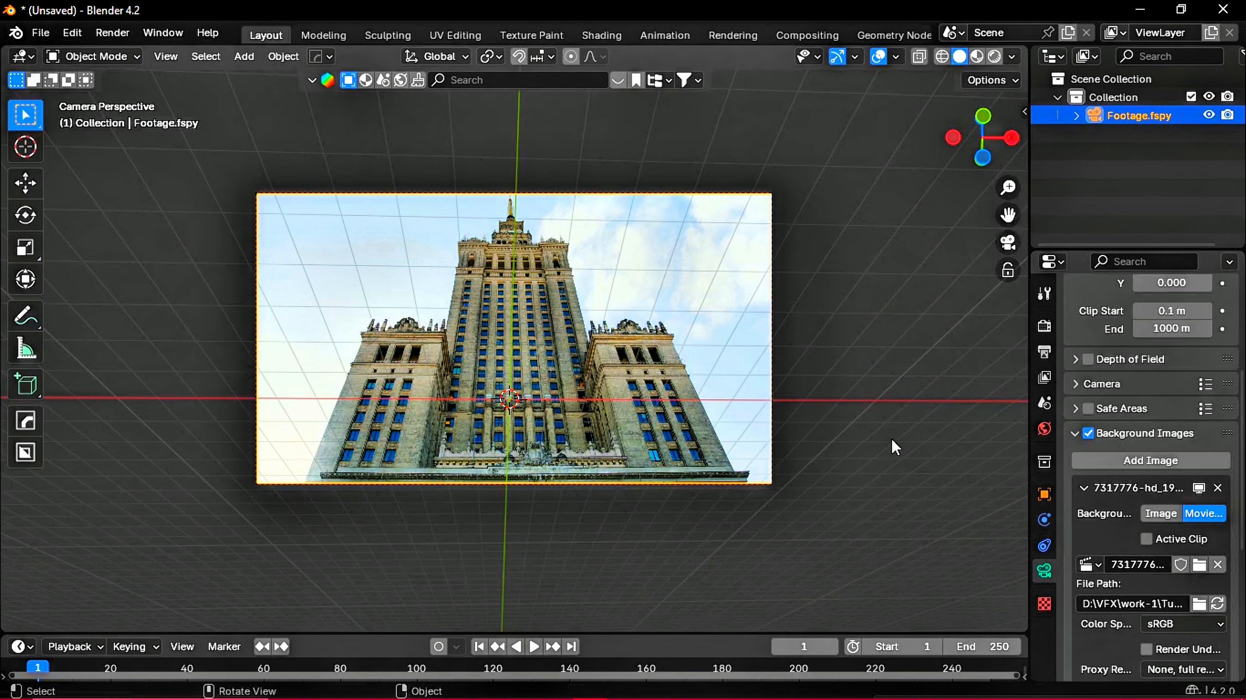
# - Add a mesh plane at the origin and rotate it 90° about the global X axis
pyautogui.click(245, 56)
pyautogui.moveTo(279, 96)
pyautogui.moveTo(305, 73)
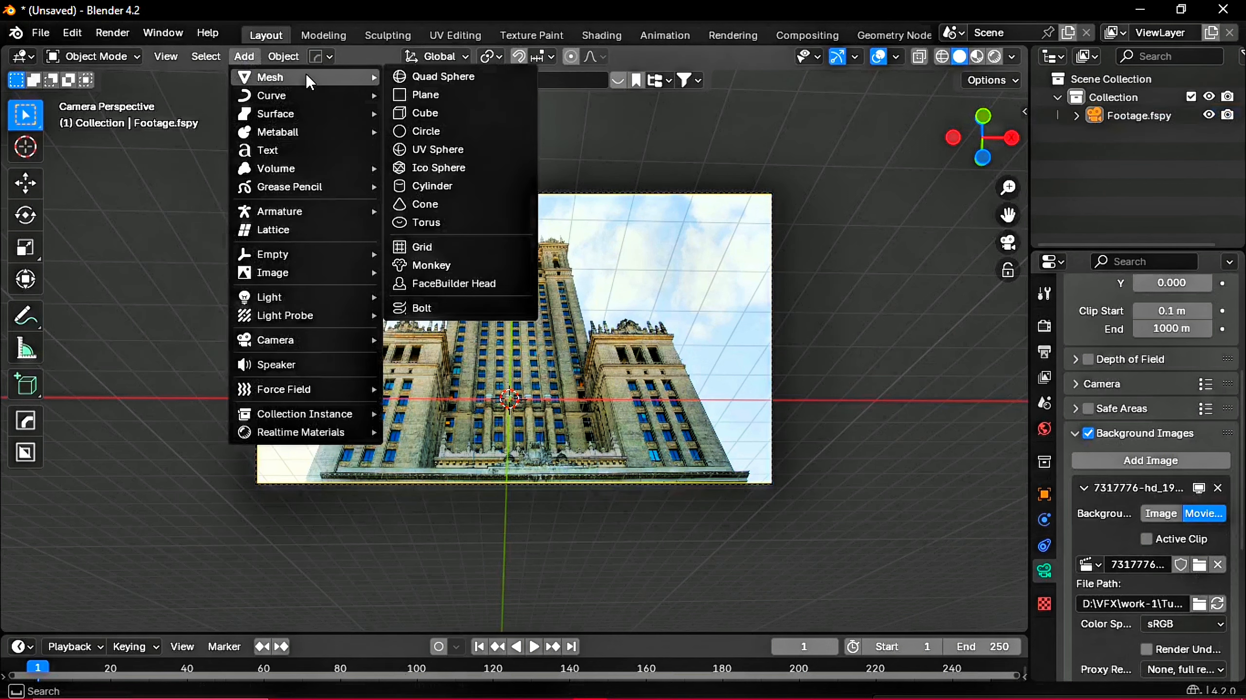
pyautogui.click(429, 93)
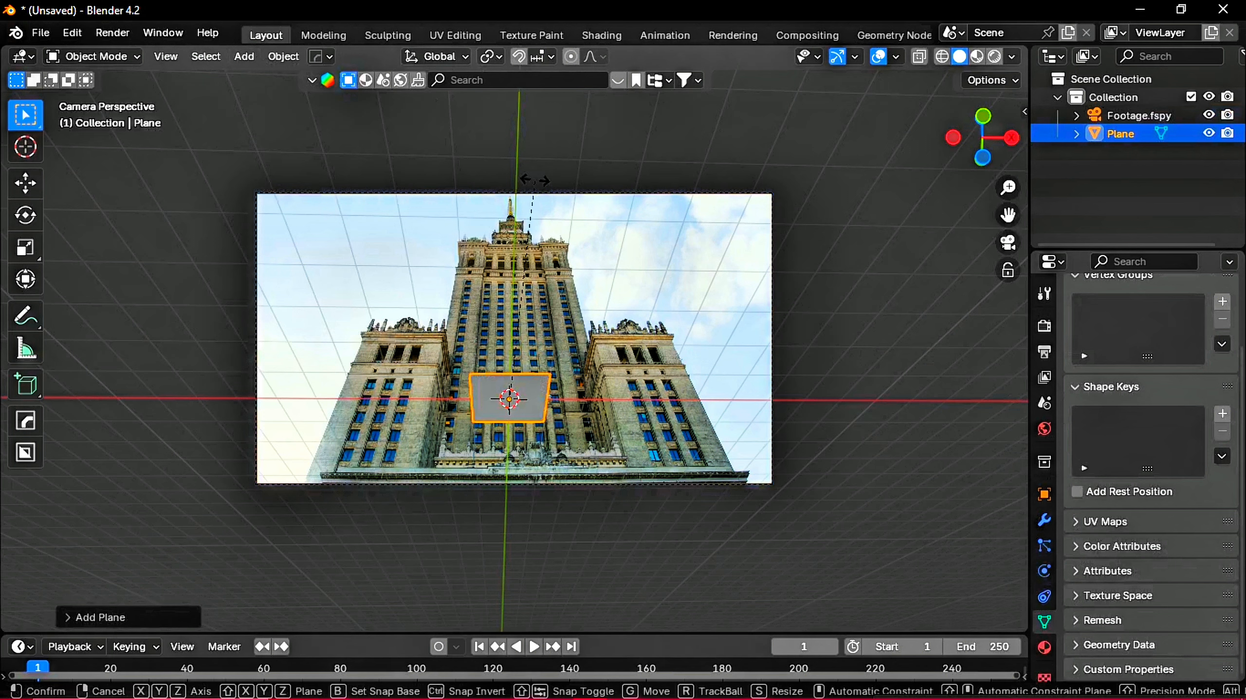
pyautogui.write('rx90')
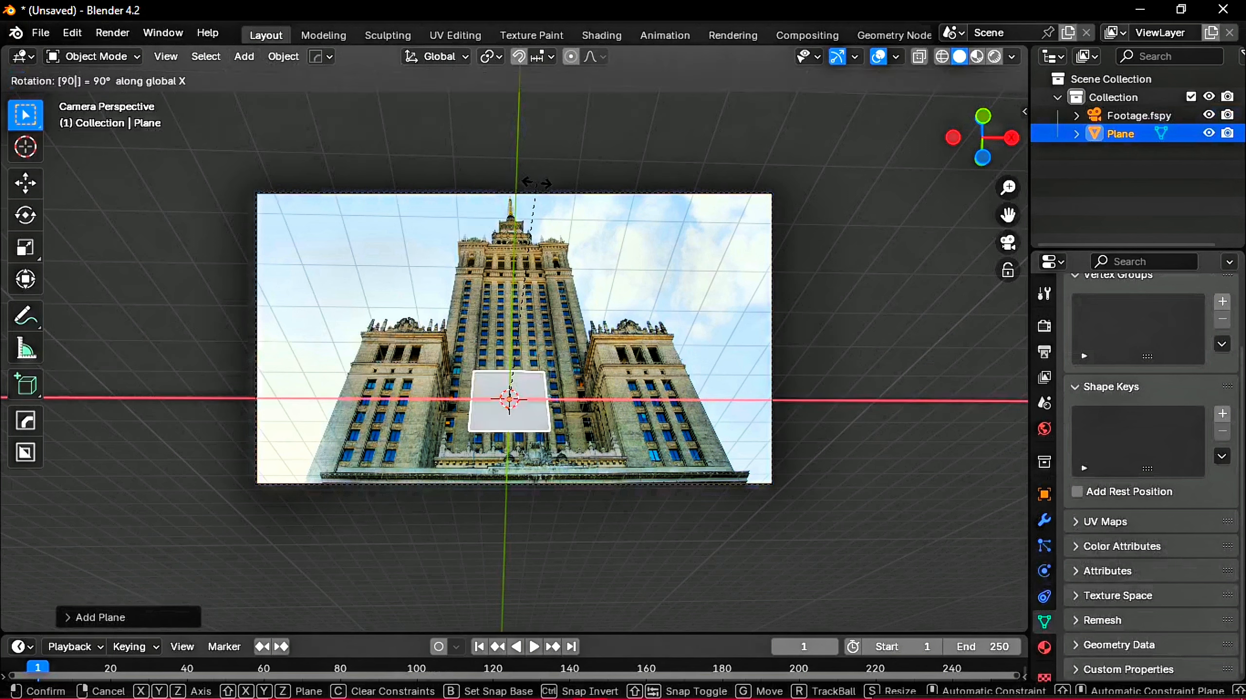
pyautogui.press('Return')
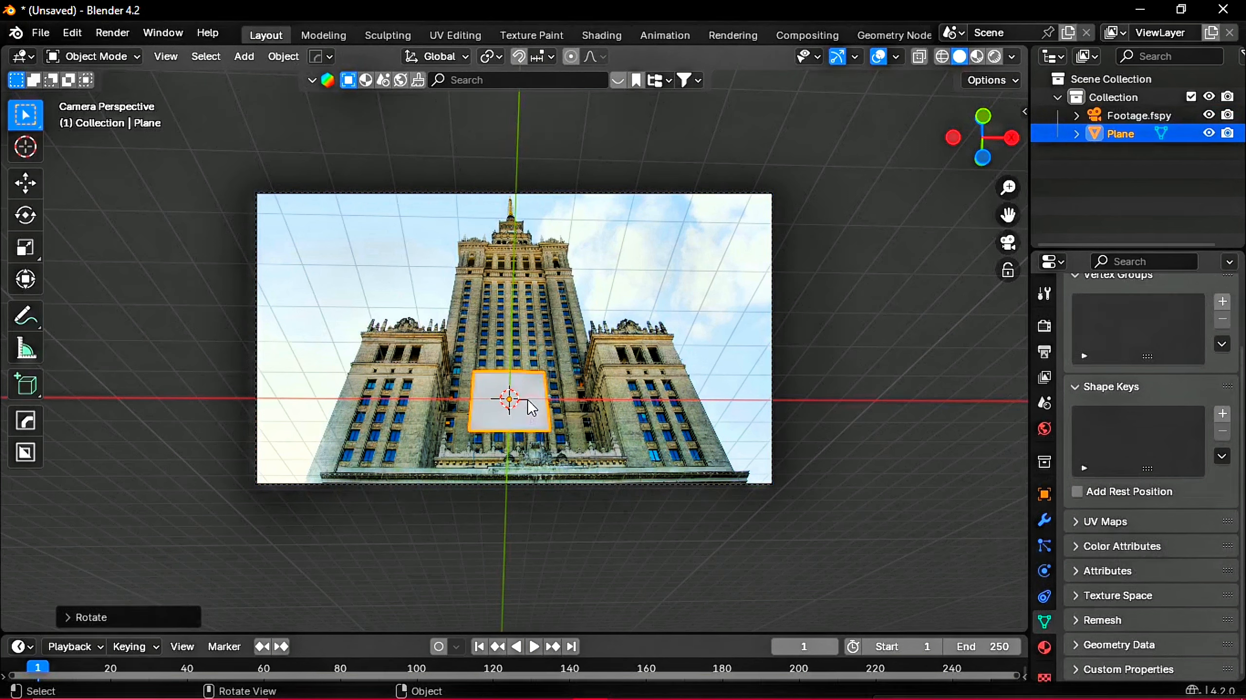
# - Move the plane up along Z onto the upper facade of the central tower
pyautogui.click(25, 184)
pyautogui.moveTo(509, 351); pyautogui.dragTo(537, 247)
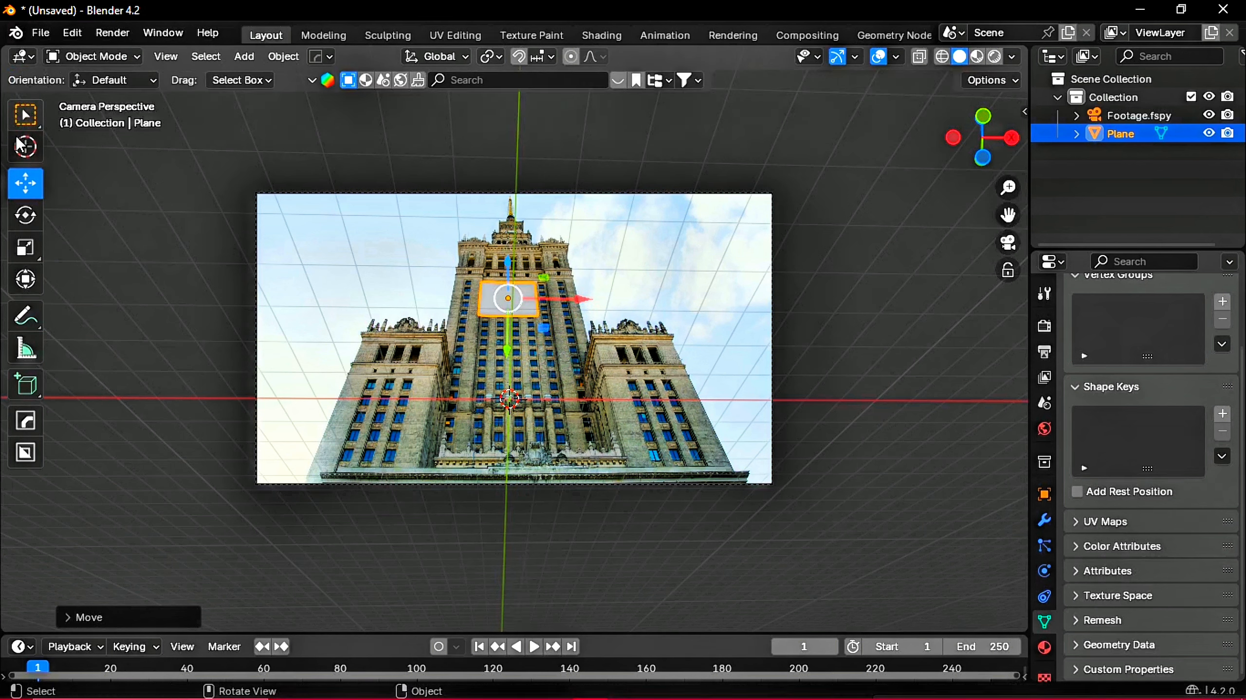
# - In Edit Mode with edge selection, move the plane's right edge outward along X to widen it across the tower facade
pyautogui.click(132, 58)
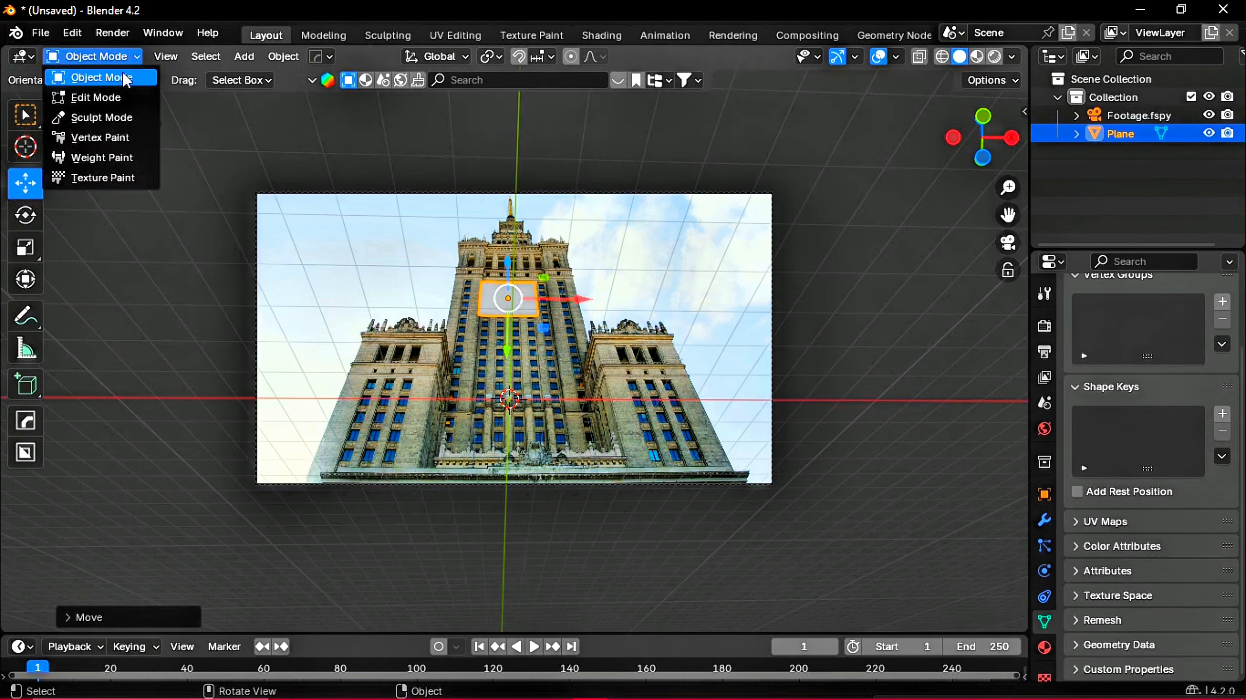
pyautogui.click(89, 98)
pyautogui.click(164, 57)
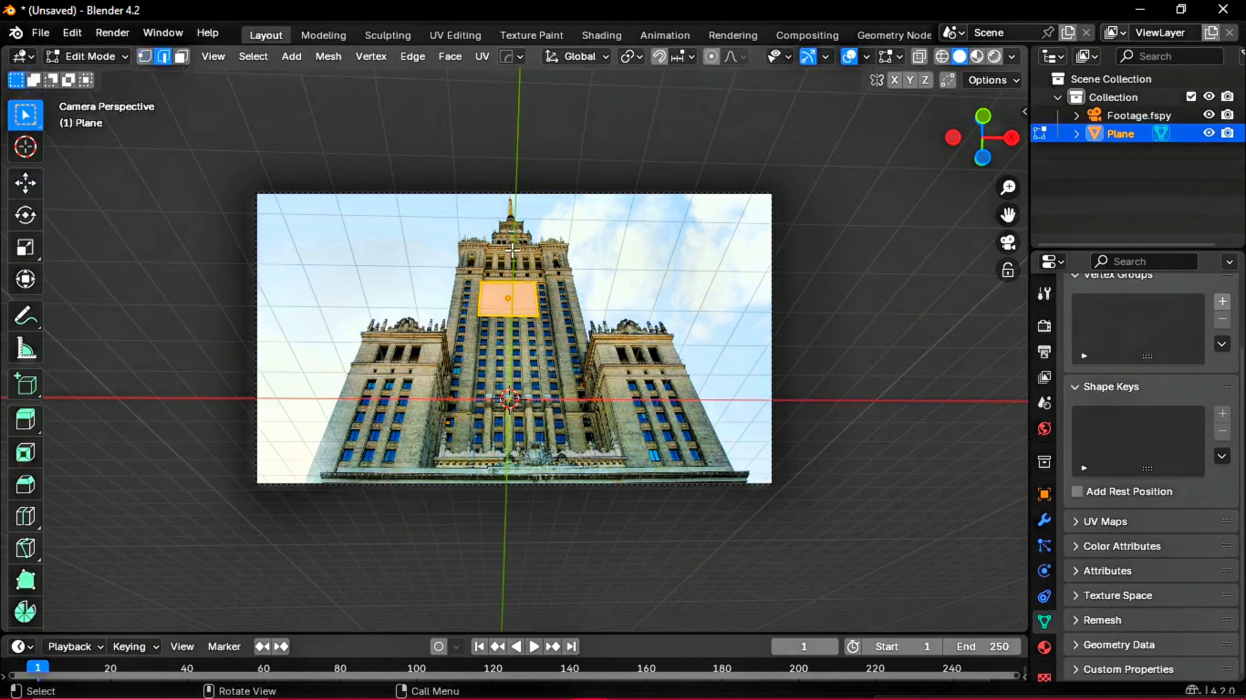
pyautogui.click(538, 301)
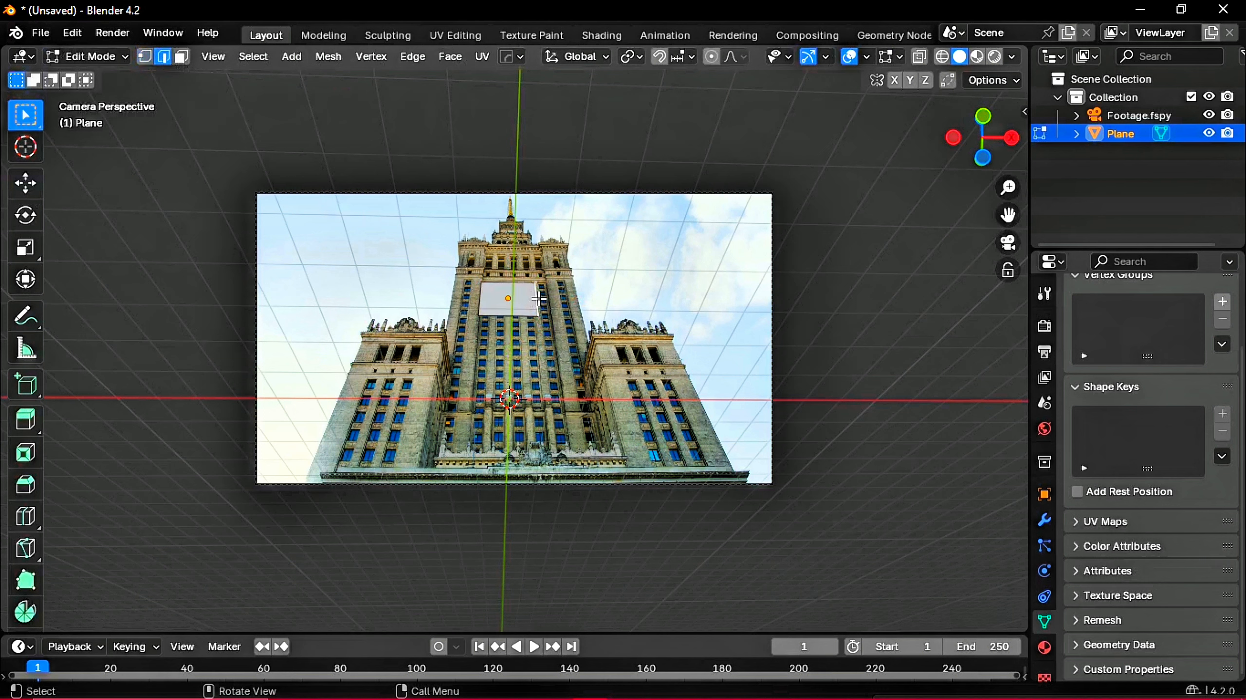
pyautogui.click(24, 183)
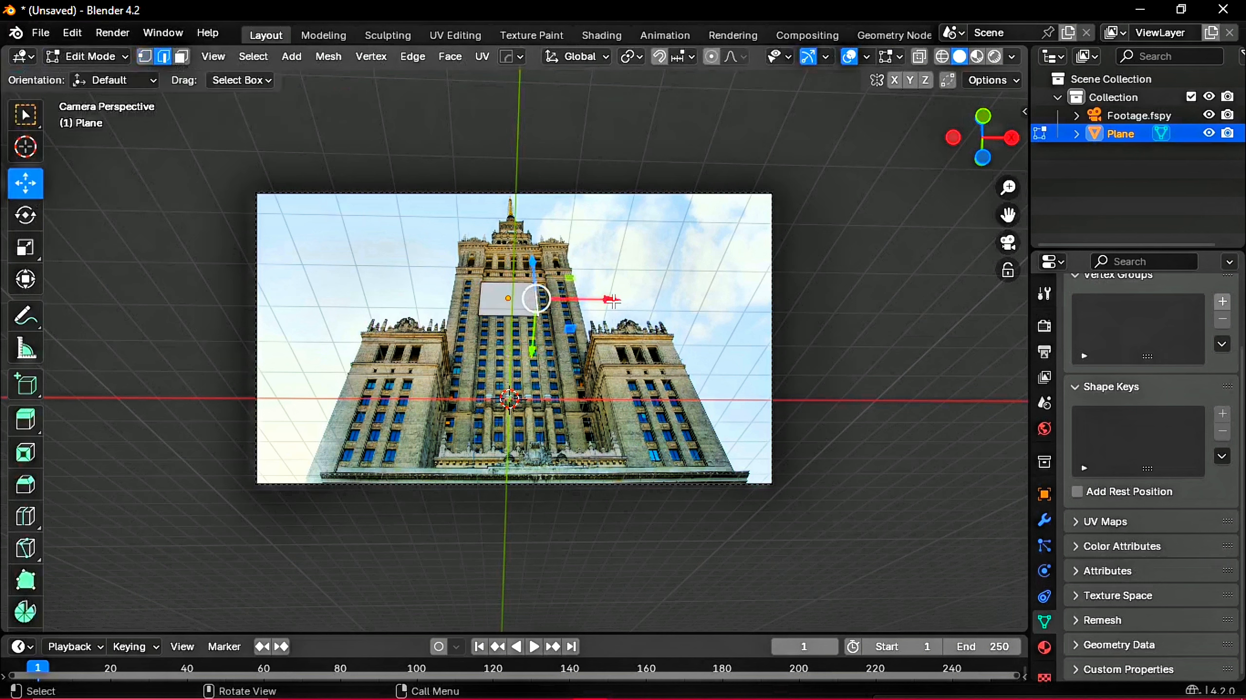
pyautogui.moveTo(611, 299); pyautogui.dragTo(624, 300)
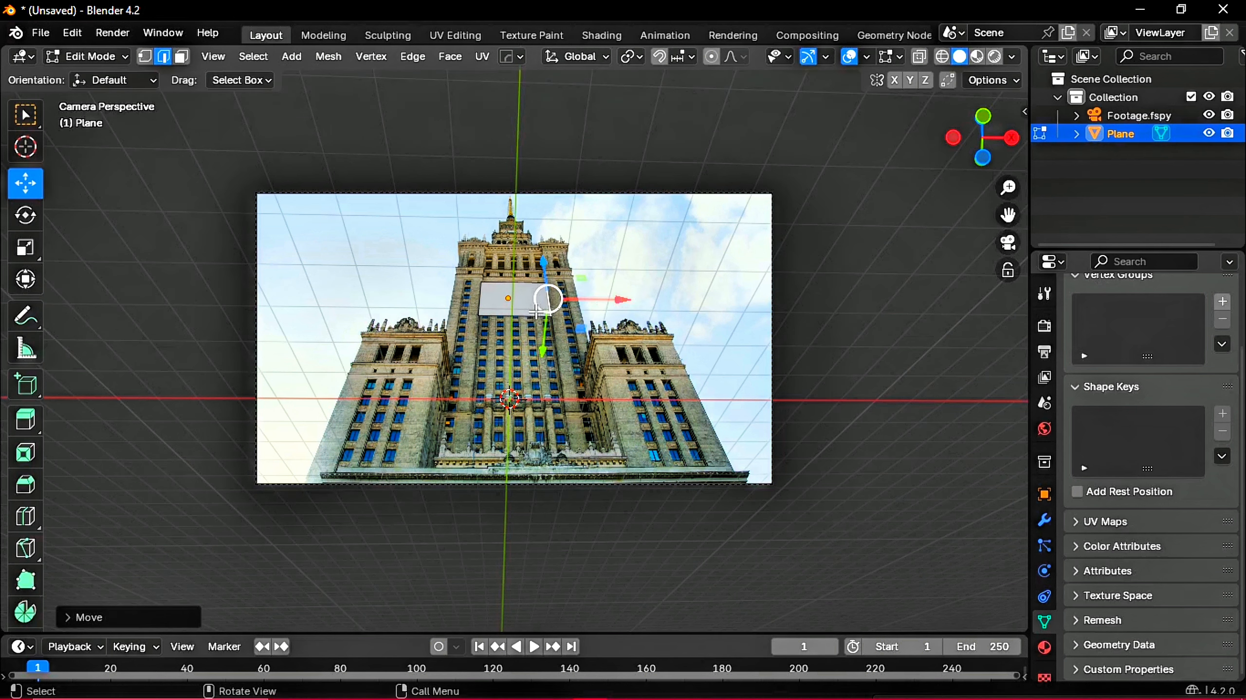
# - Move the plane's bottom edge down along Z to stretch it over more of the central tower facade
pyautogui.click(501, 318)
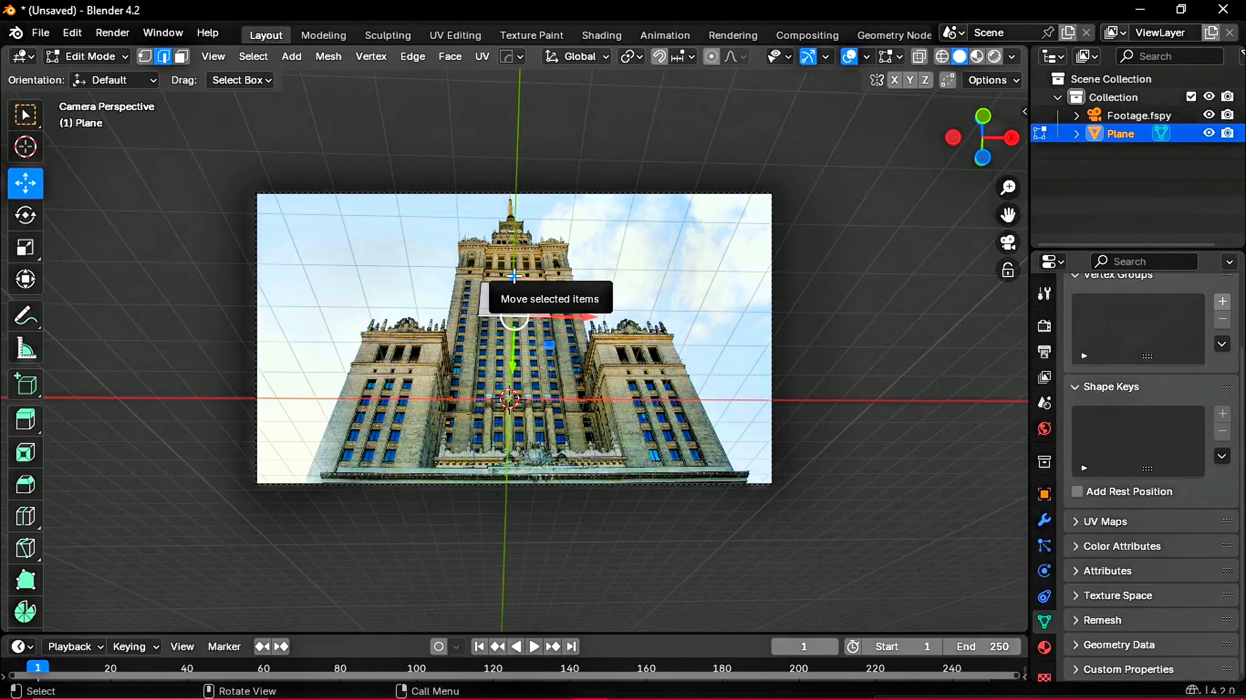
pyautogui.moveTo(512, 280); pyautogui.dragTo(521, 342)
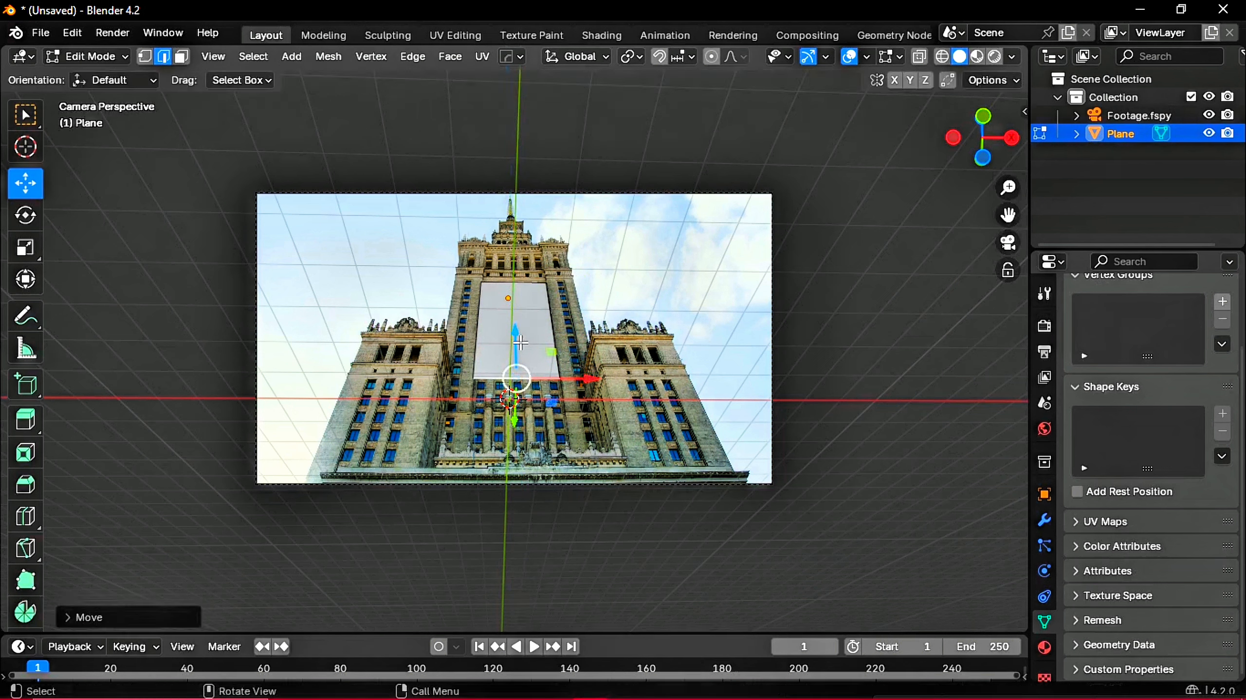
pyautogui.click(401, 146)
# - With face selection, extrude the plane's face in place scaled up about 3.36 times, and delete the enlarged face to leave a surrounding frame
pyautogui.click(181, 56)
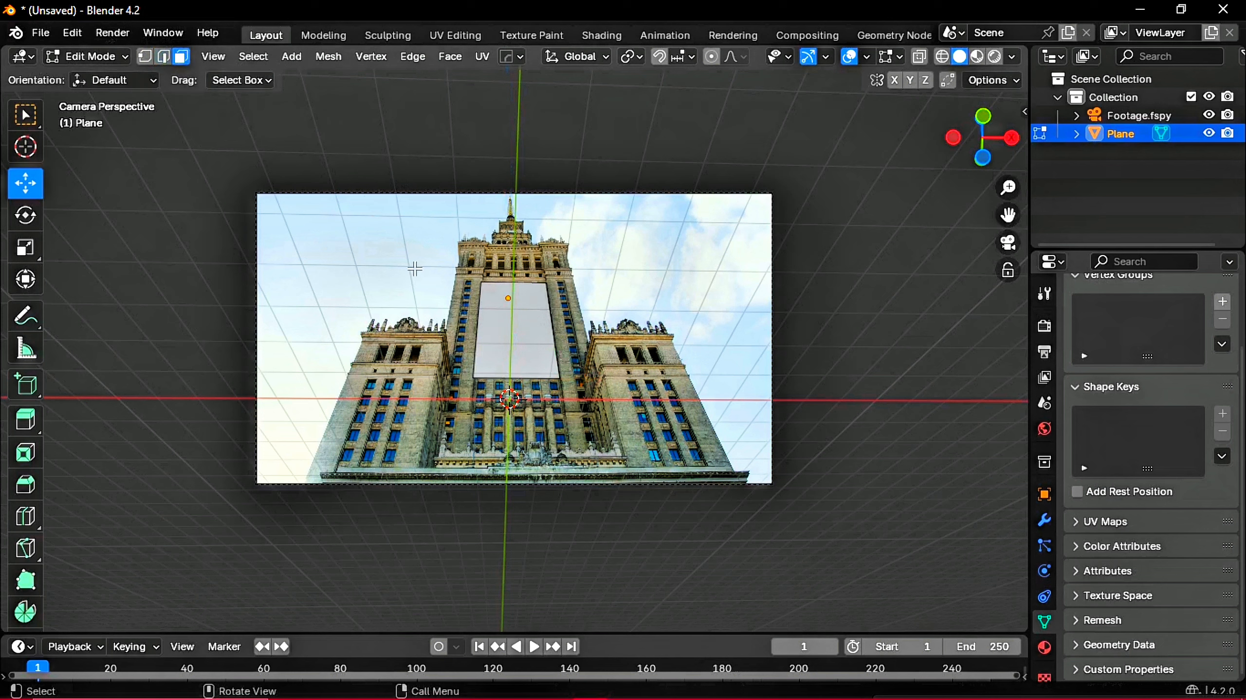
pyautogui.click(492, 335)
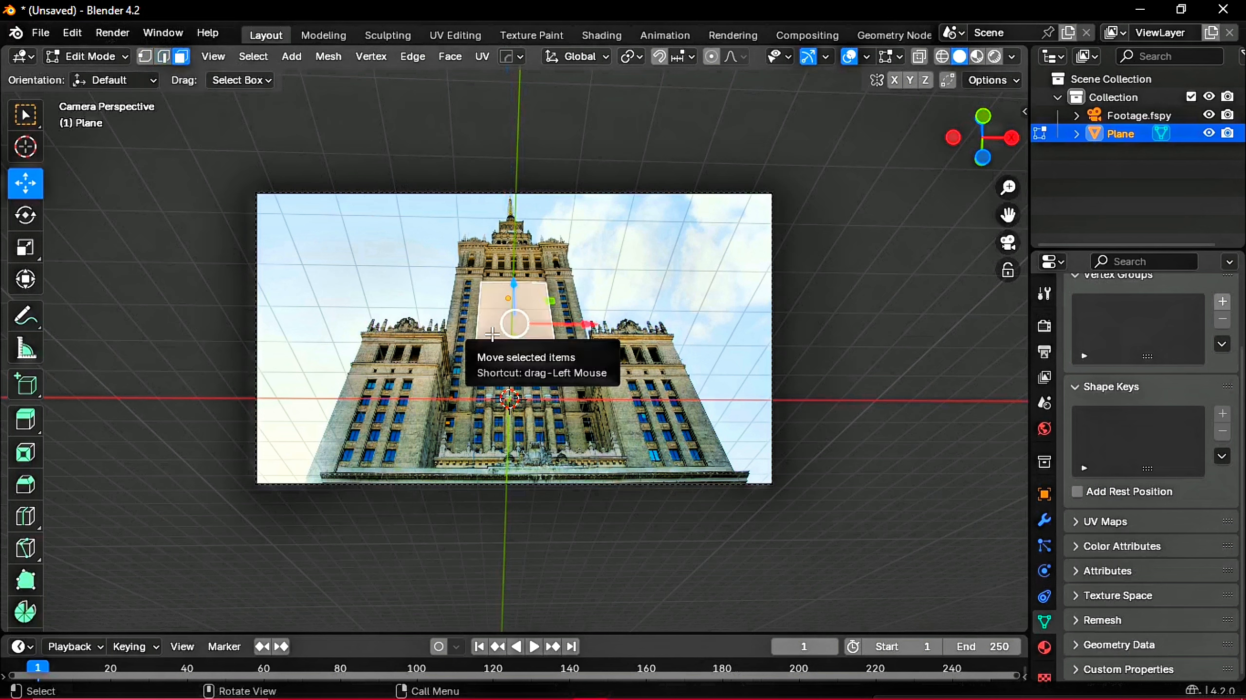
pyautogui.press('s')
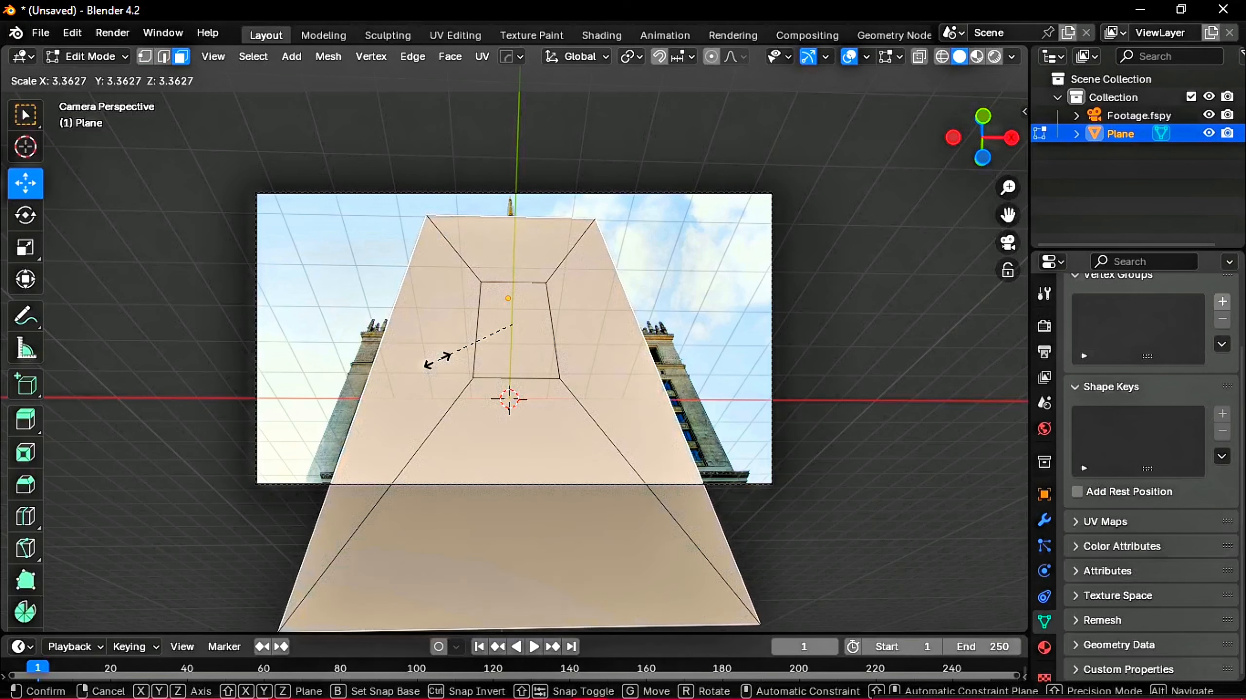
pyautogui.press('Escape')
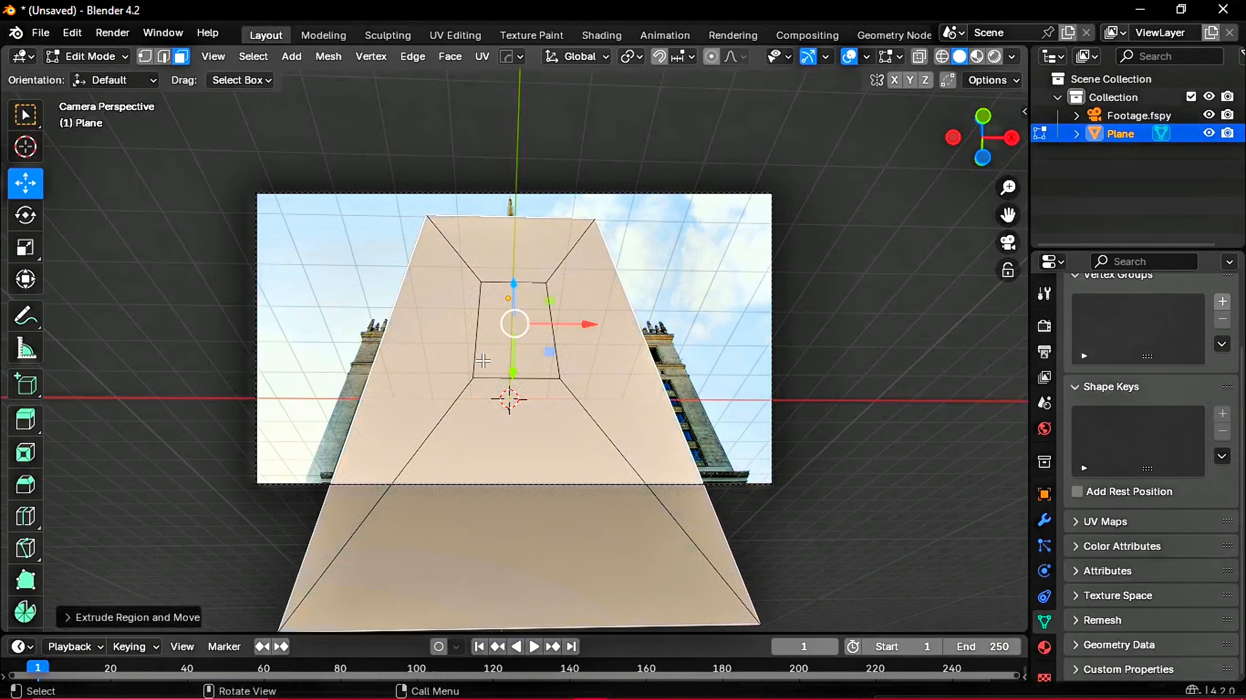
pyautogui.press('x')
pyautogui.click(426, 400)
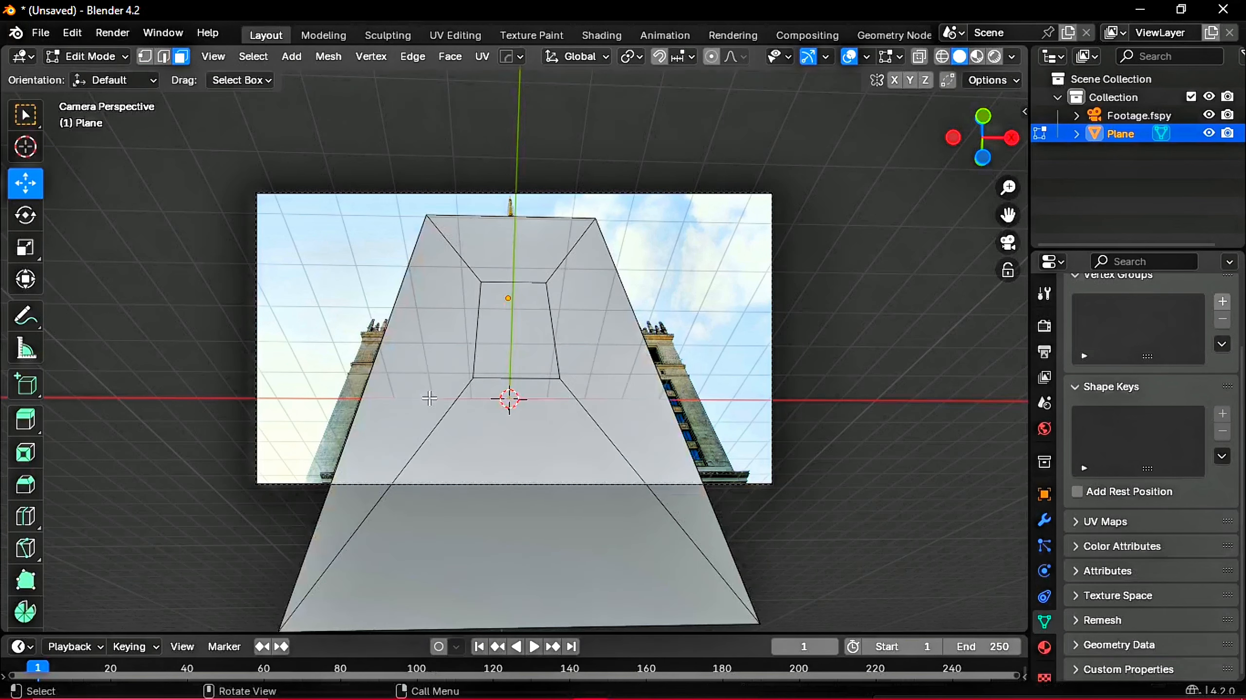
# - Extrude the inner facade face backward along the global Y axis to form a recess in the building
pyautogui.click(529, 338)
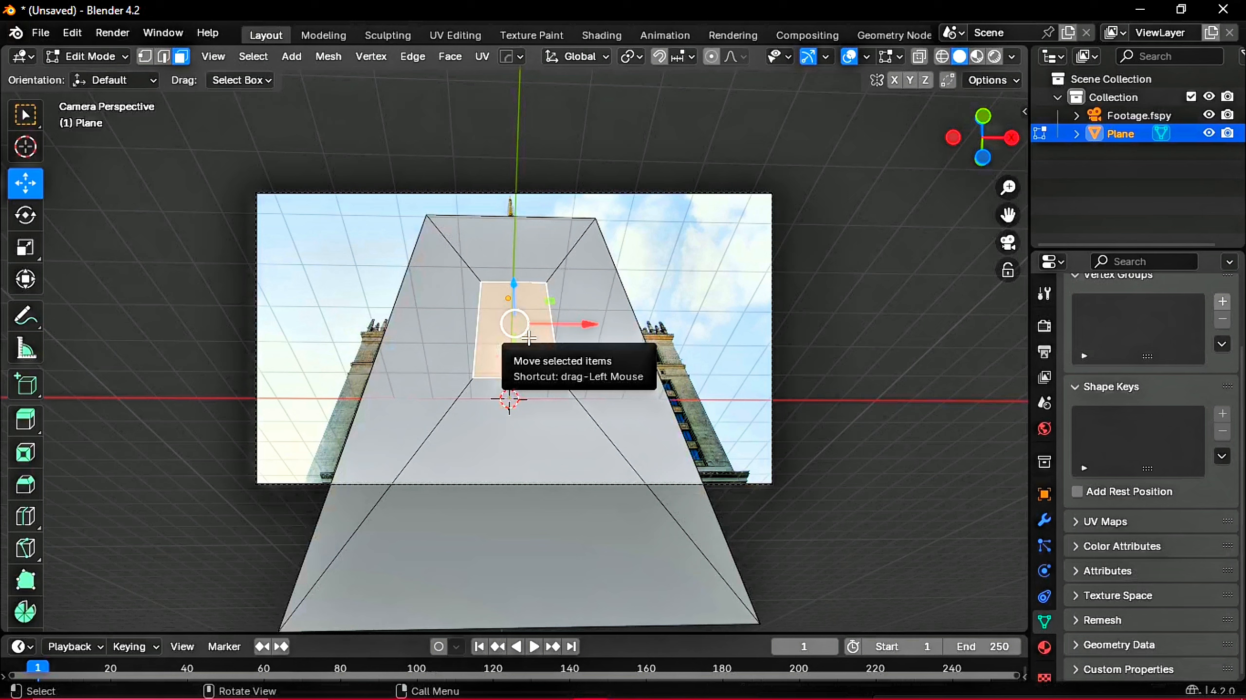
pyautogui.press('e')
pyautogui.press('y')
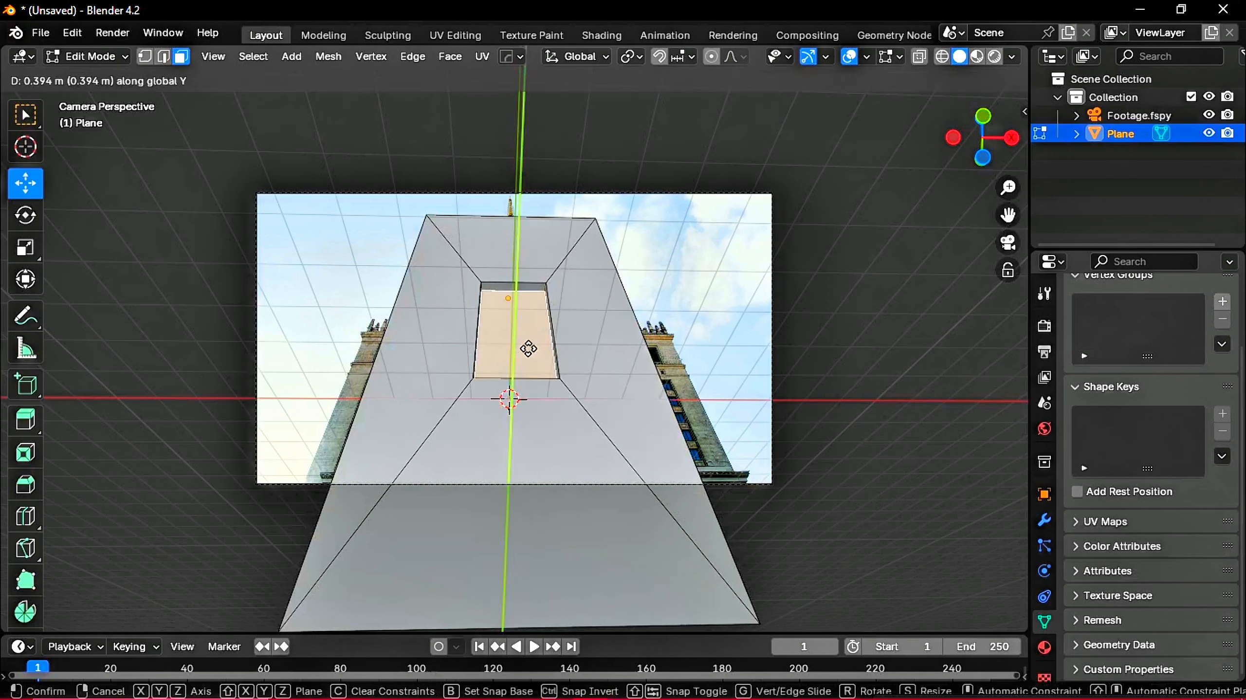
pyautogui.click(527, 375)
pyautogui.click(806, 340)
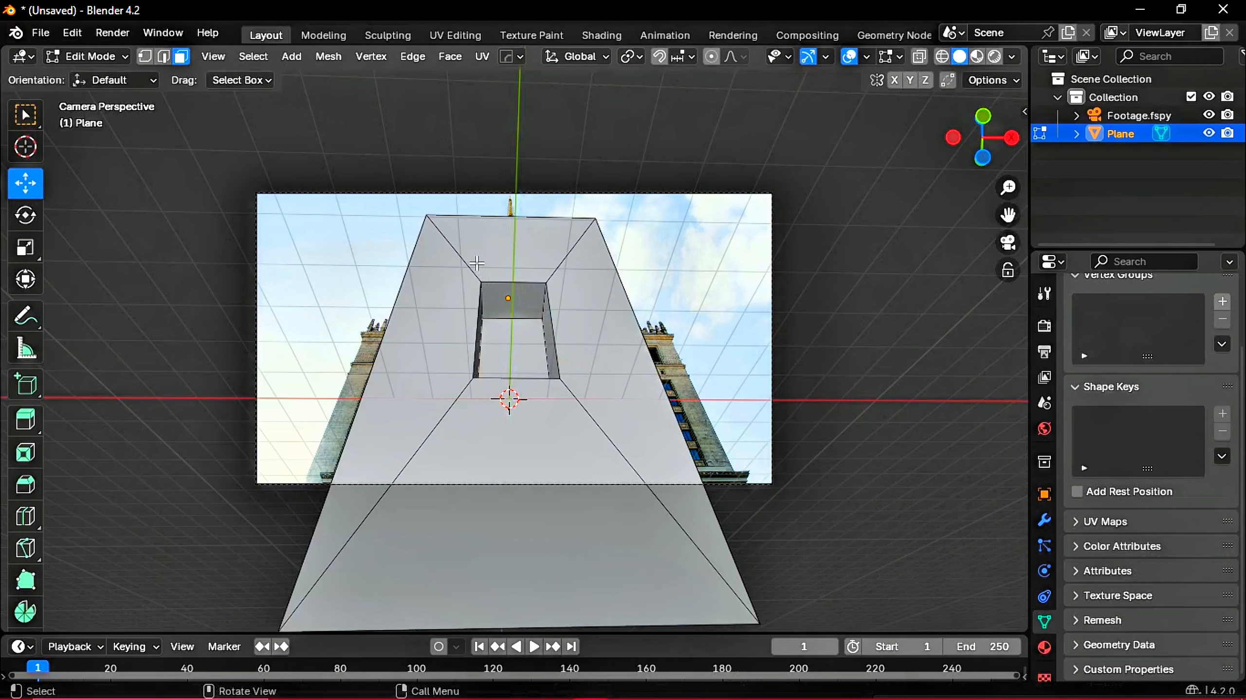
# - Add two material slots to the plane object and create a new material in the second slot
pyautogui.moveTo(676, 193); pyautogui.dragTo(687, 334, button='middle')
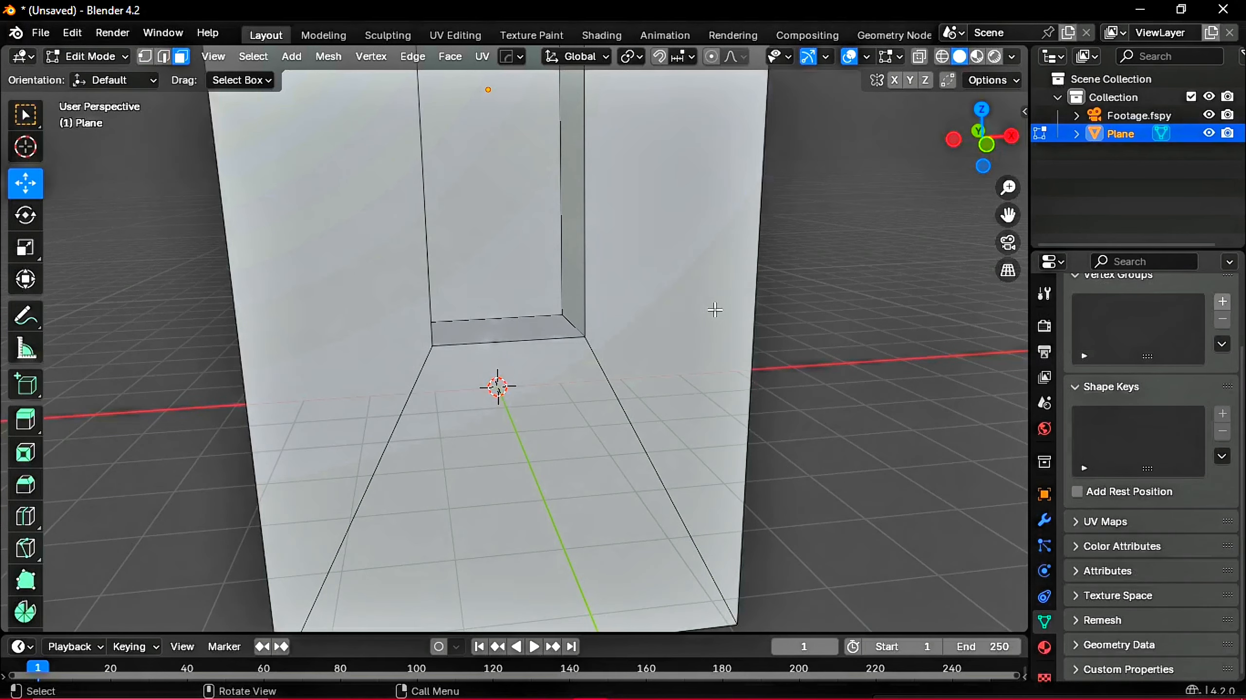
pyautogui.scroll(-3, 714, 310)
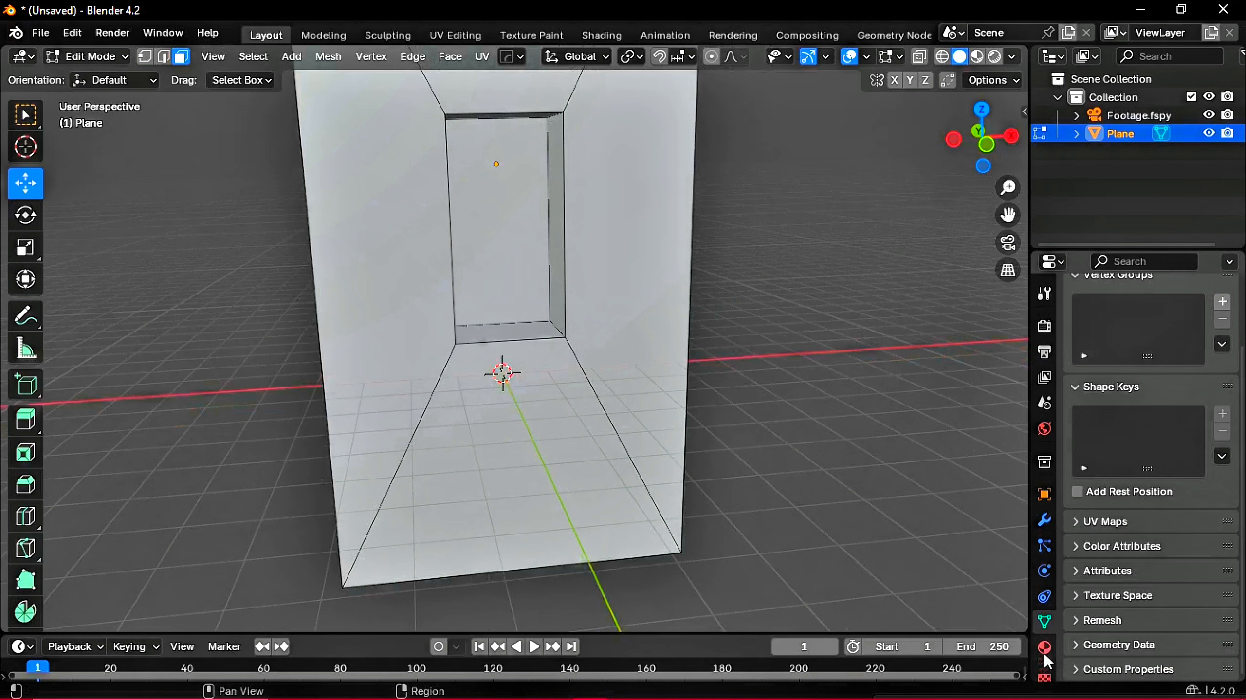
pyautogui.click(1045, 650)
pyautogui.click(1230, 324)
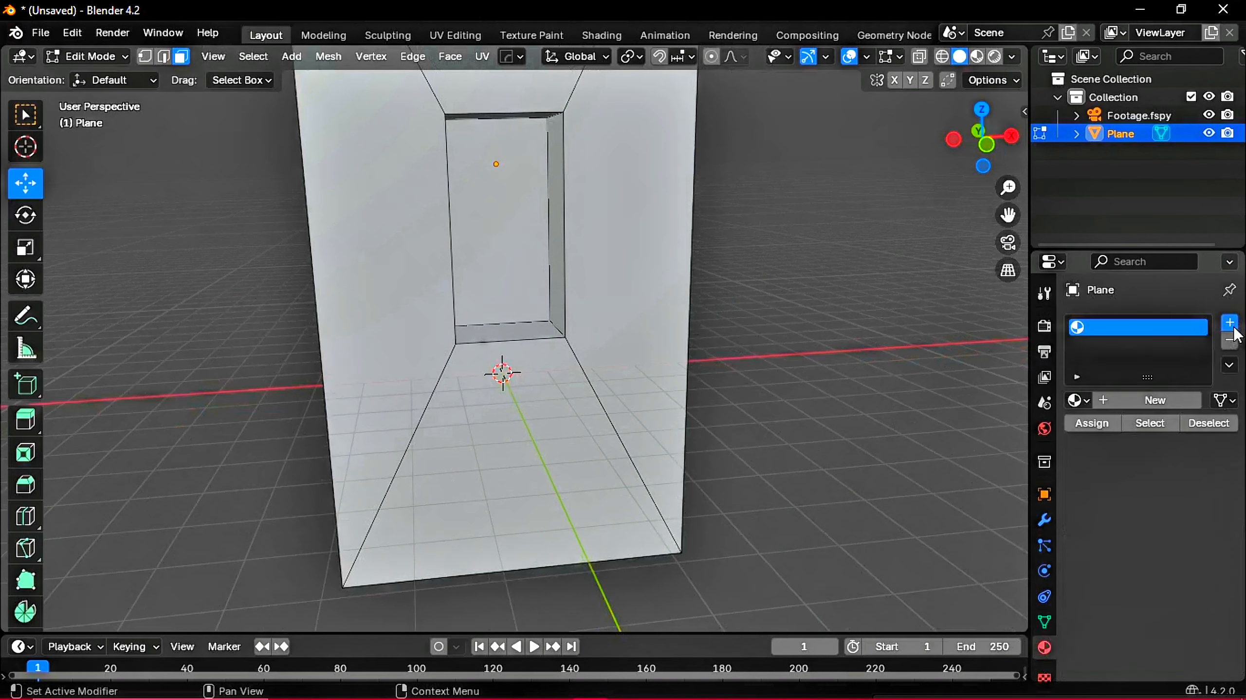
pyautogui.click(1234, 327)
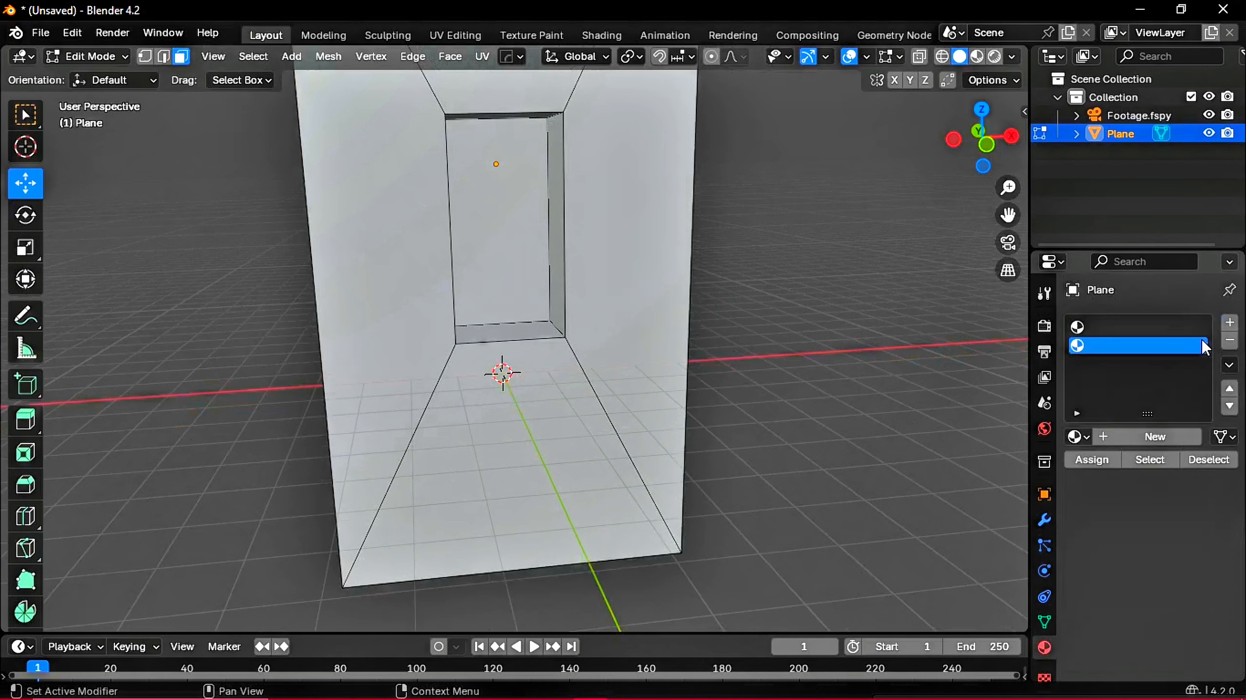
pyautogui.click(1153, 440)
# - With the frame's lower face selected, rename the second slot's material to holdout and set its surface shader to Holdout
pyautogui.click(665, 290)
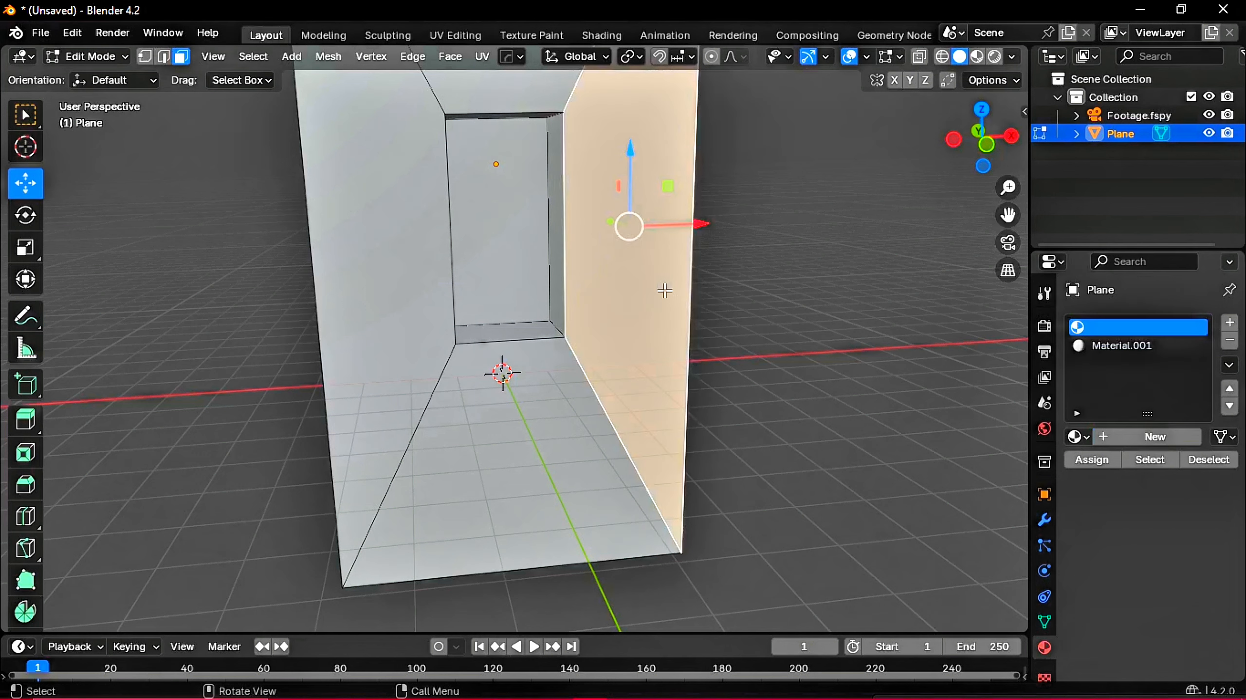
pyautogui.click(560, 452)
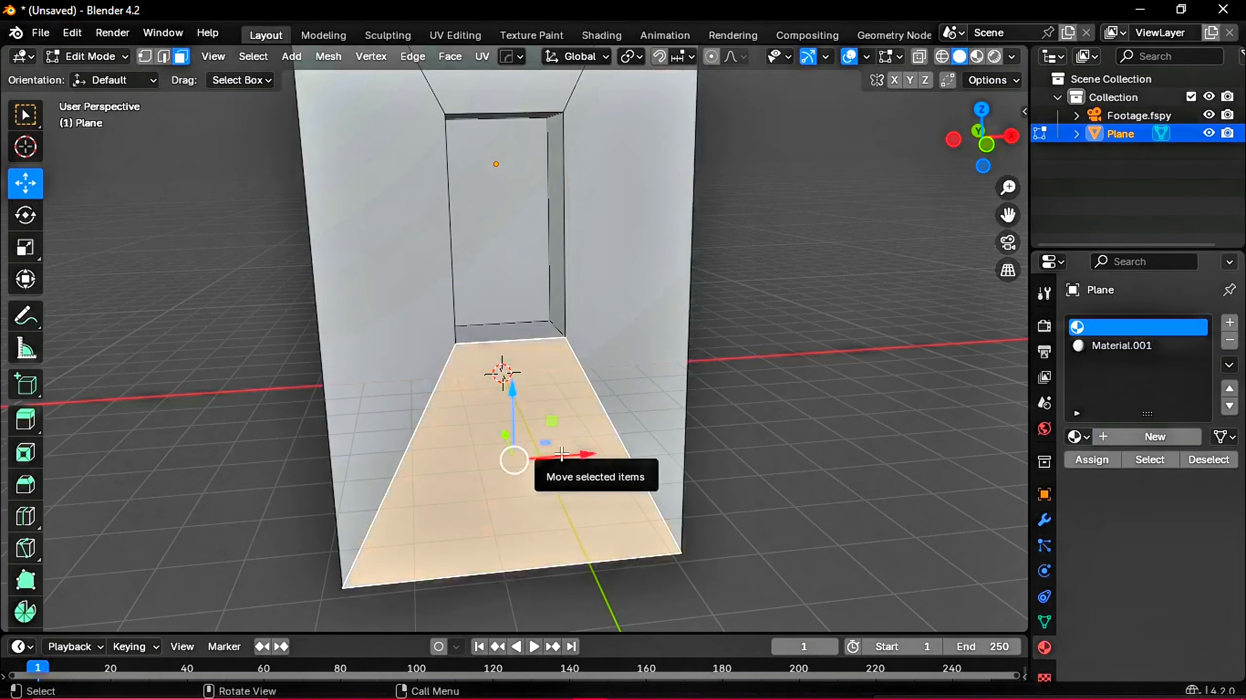
pyautogui.click(1117, 345)
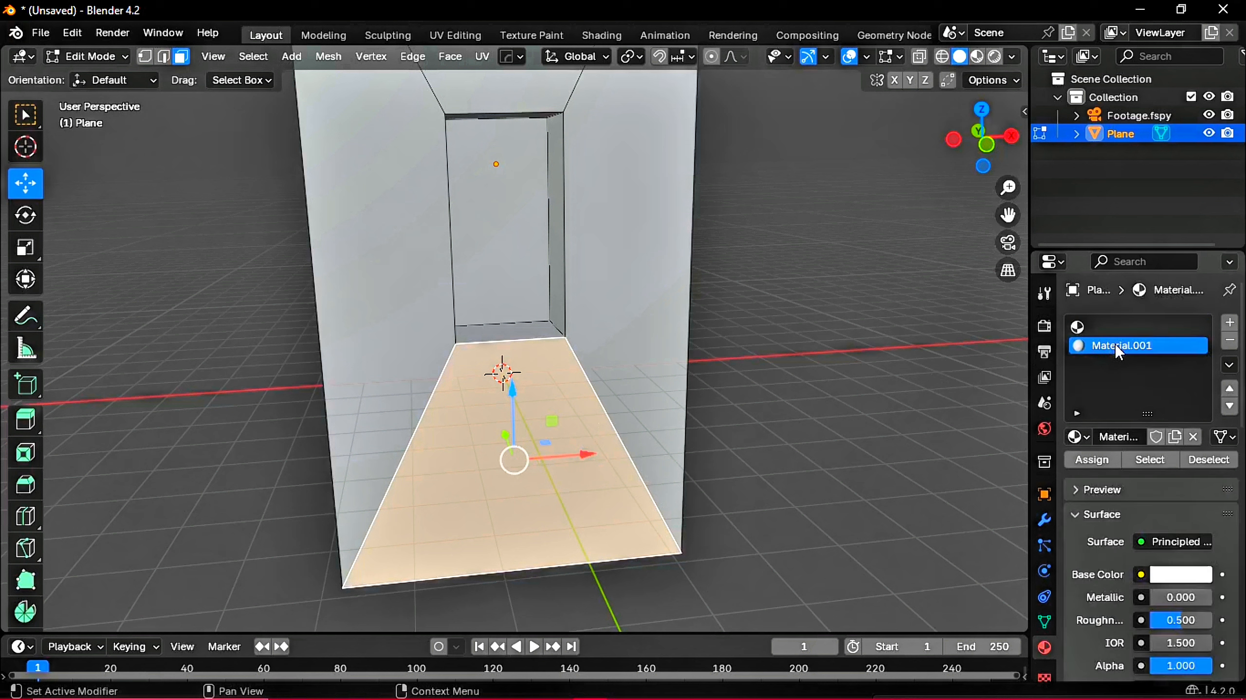
pyautogui.doubleClick(1118, 345)
pyautogui.write('oldout')
pyautogui.press('Return')
pyautogui.click(1148, 541)
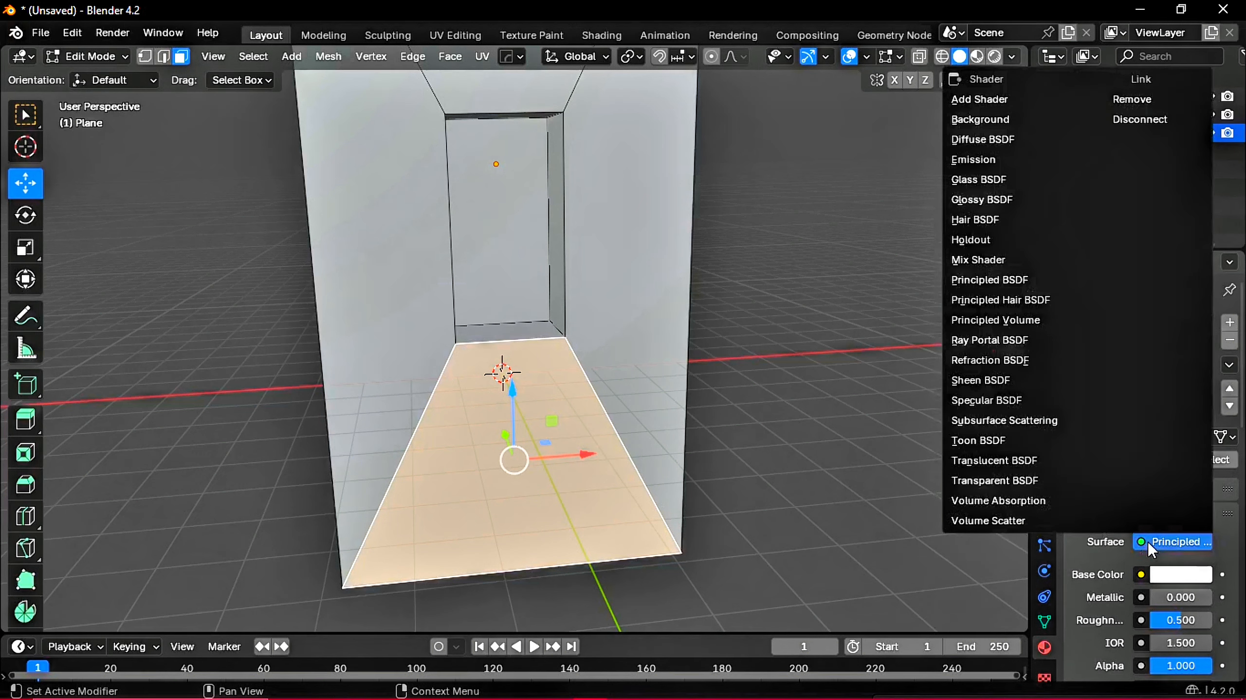
pyautogui.click(969, 239)
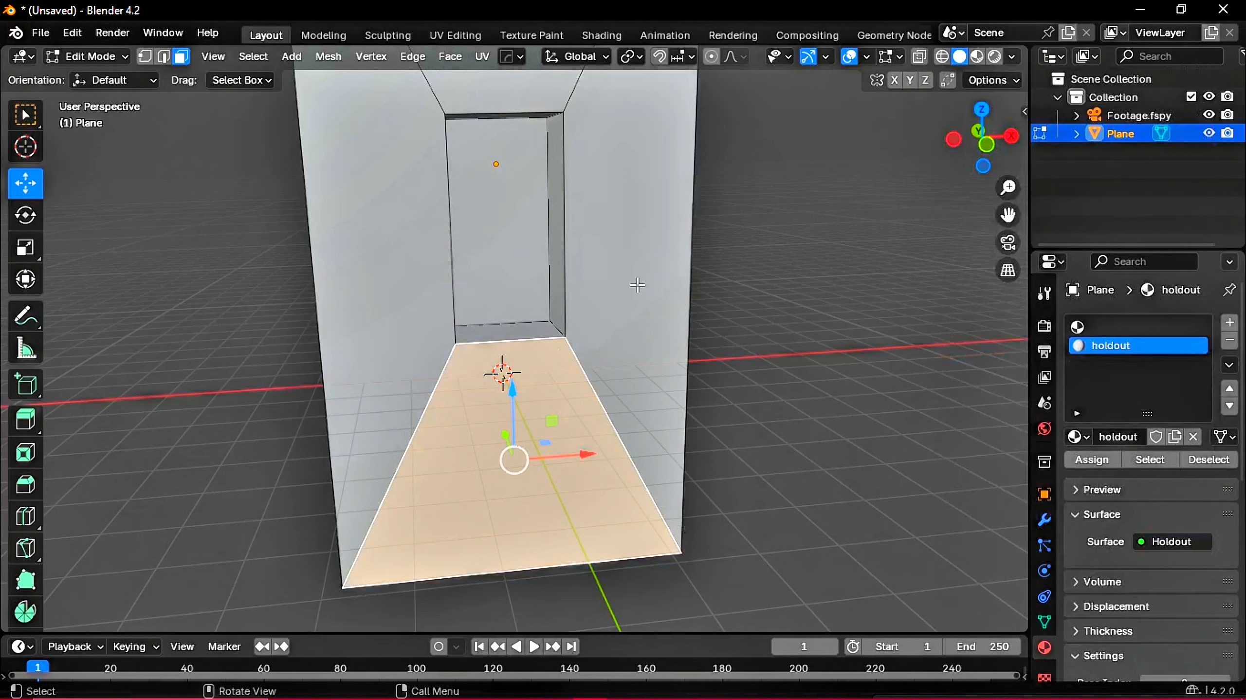
# - Add the frame's right and left side faces to the selection alongside the lower face
pyautogui.keyDown('shift'); pyautogui.click(583, 292); pyautogui.keyUp('shift')
pyautogui.keyDown('shift'); pyautogui.click(405, 300); pyautogui.keyUp('shift')
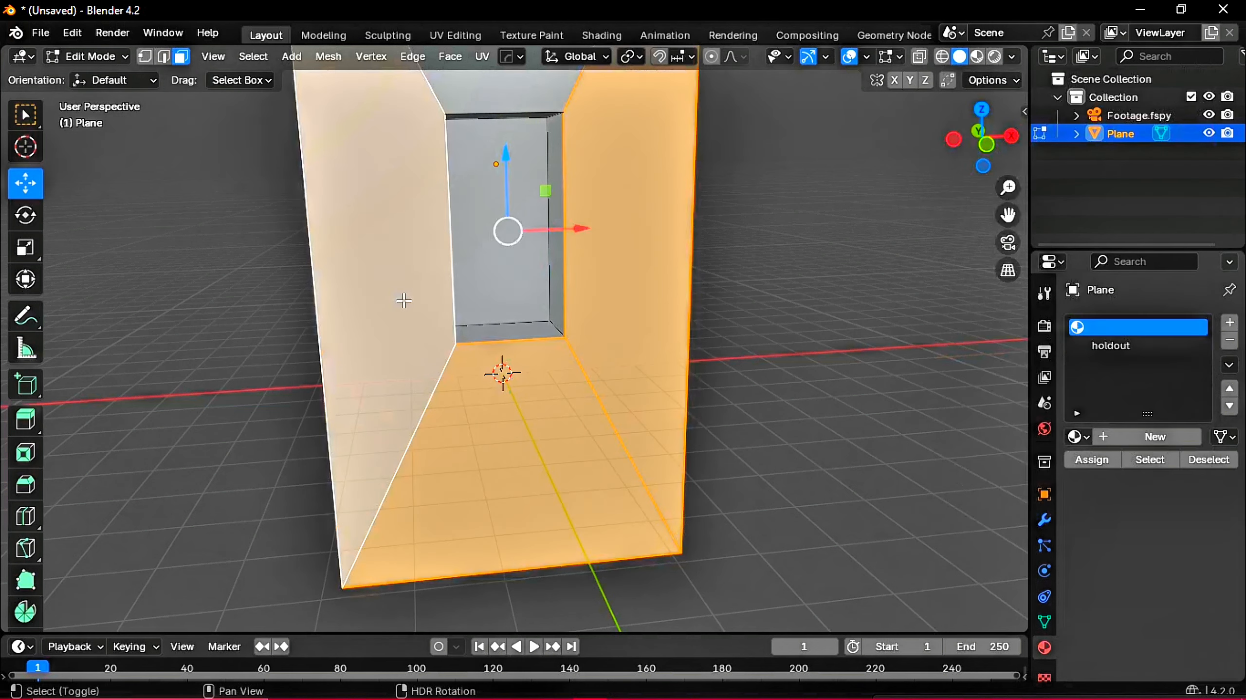
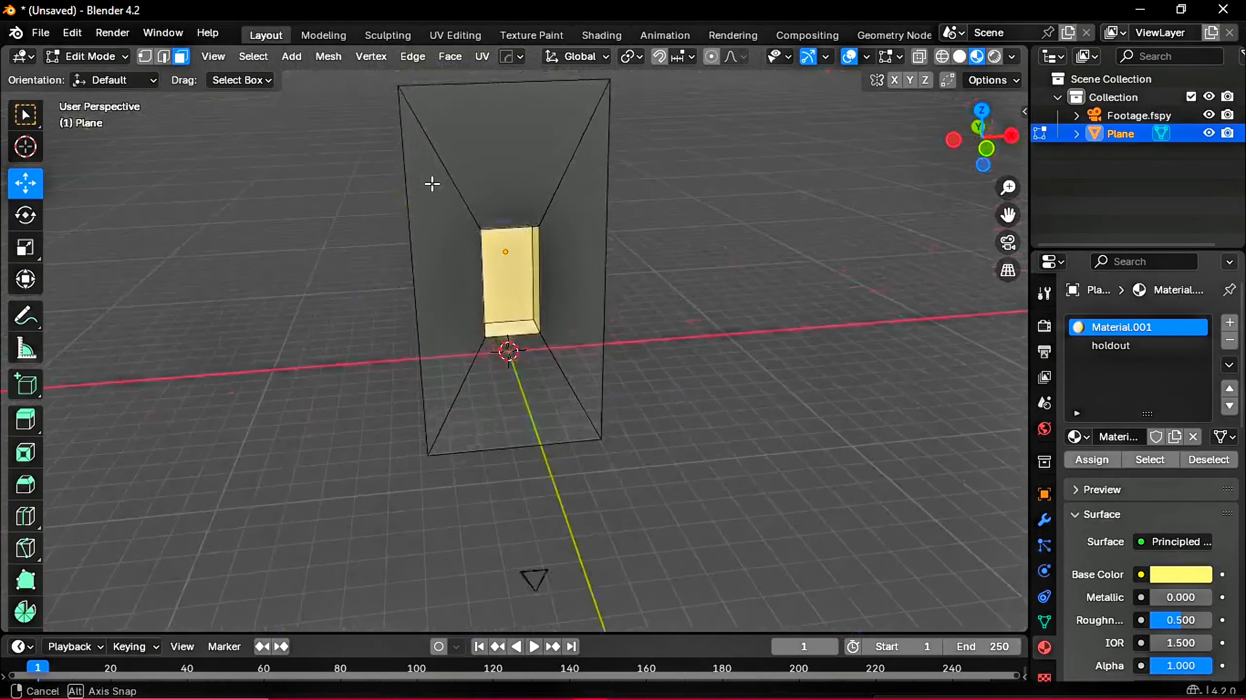
# - Switch the recessed plane object back to Object Mode and deselect it
pyautogui.scroll(3, 530, 242)
pyautogui.moveTo(530, 242); pyautogui.dragTo(571, 253, button='middle')
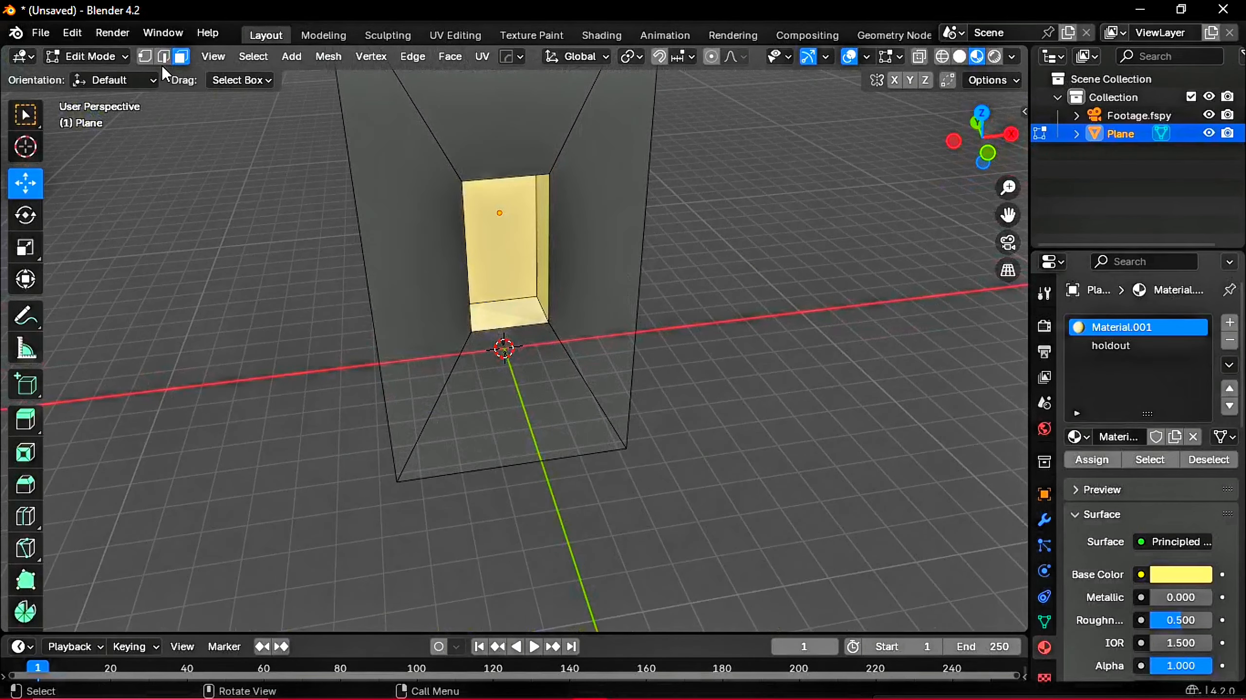
pyautogui.click(118, 58)
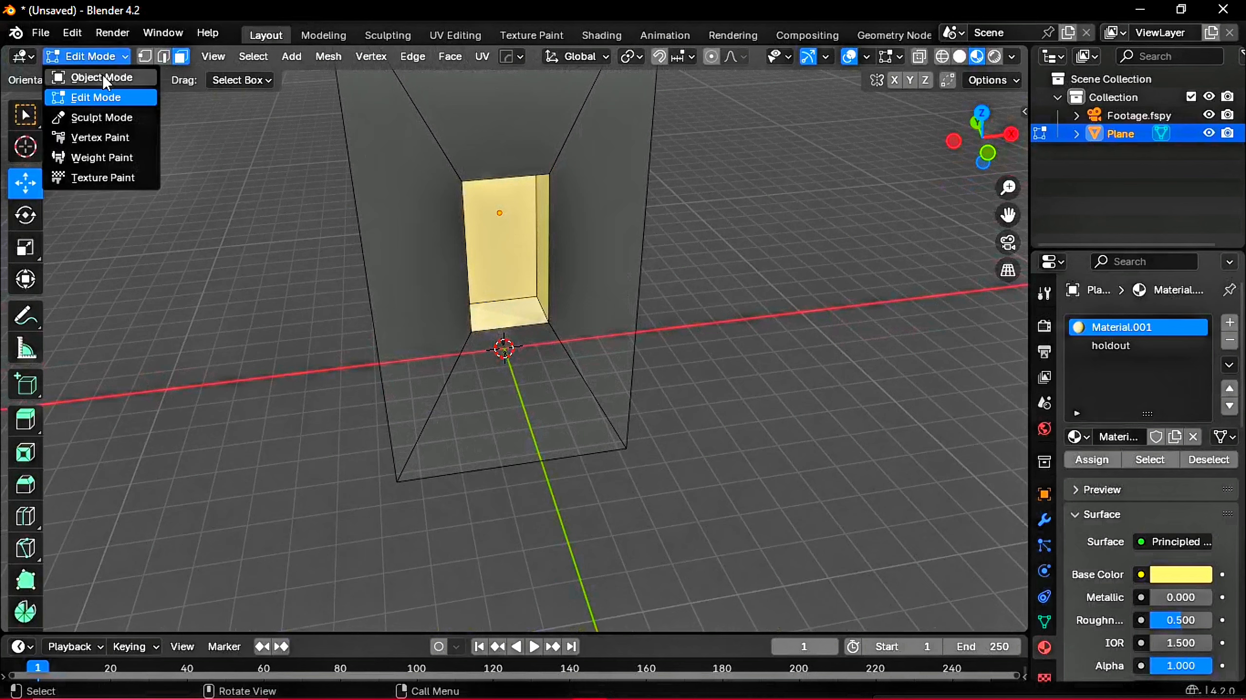
pyautogui.click(95, 77)
pyautogui.click(783, 247)
# - Add a second mesh plane at the 3D cursor and rotate it upright by 90° about the global X axis
pyautogui.moveTo(487, 235); pyautogui.dragTo(458, 186, button='middle')
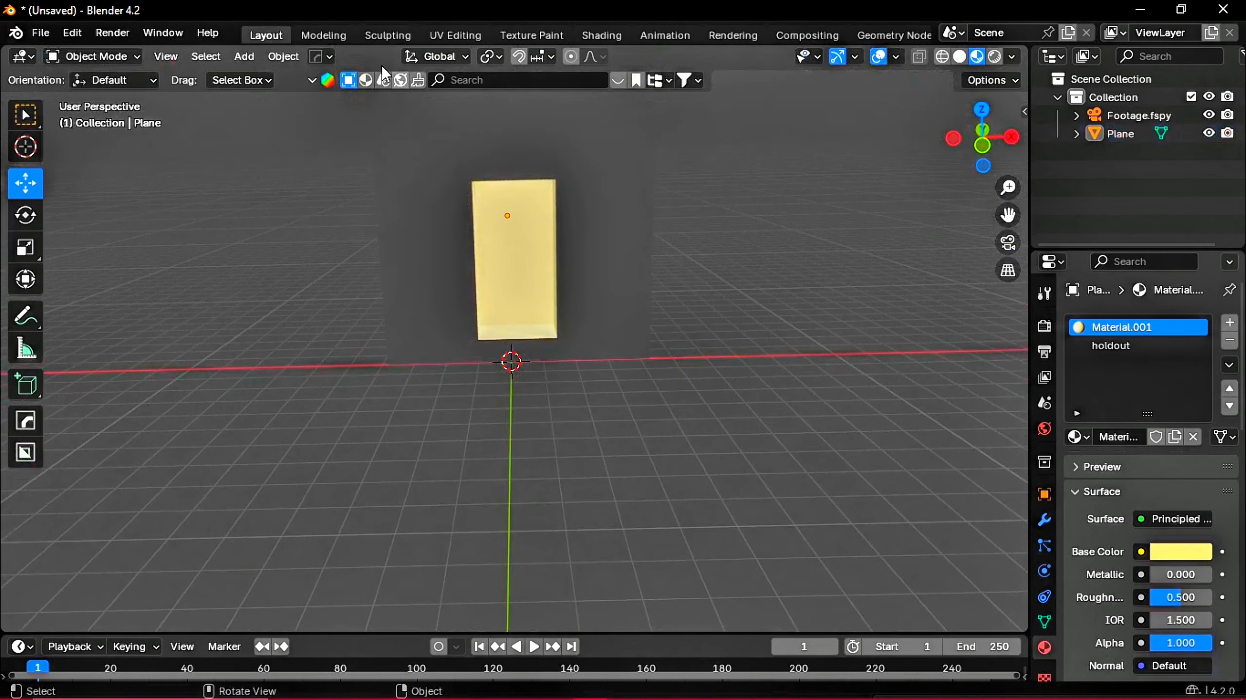
pyautogui.click(247, 56)
pyautogui.moveTo(277, 79)
pyautogui.click(434, 94)
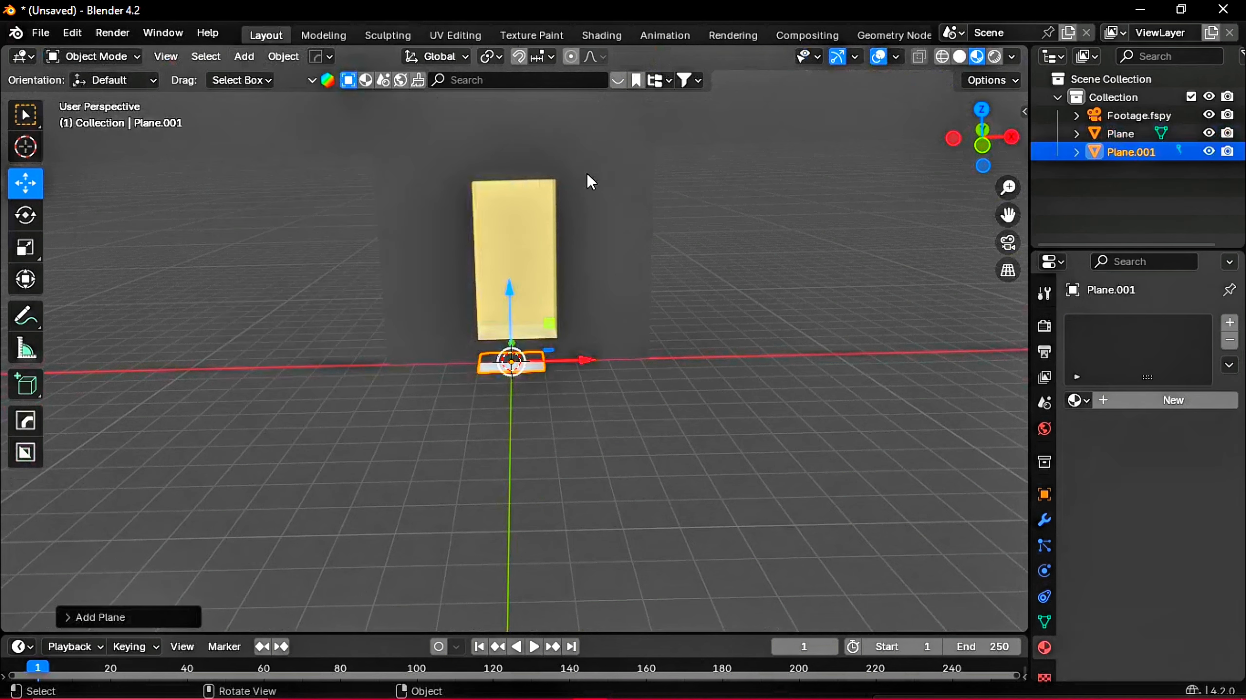
pyautogui.write('r')
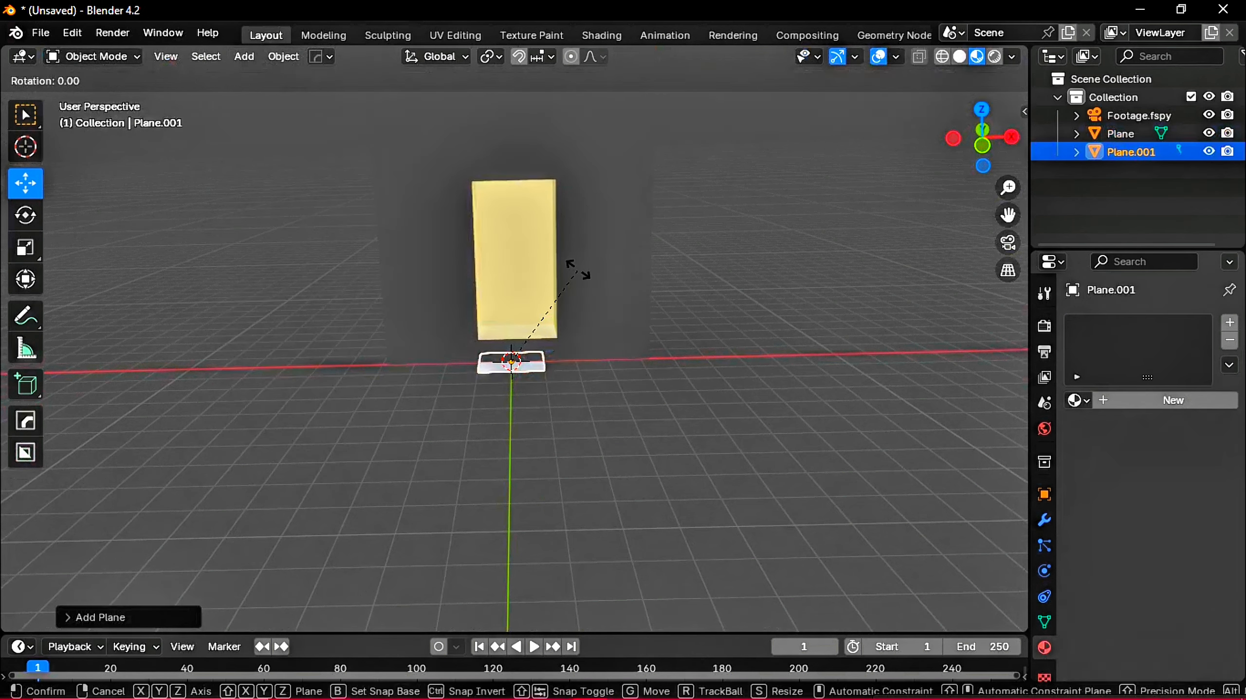
pyautogui.write('x')
pyautogui.write('90')
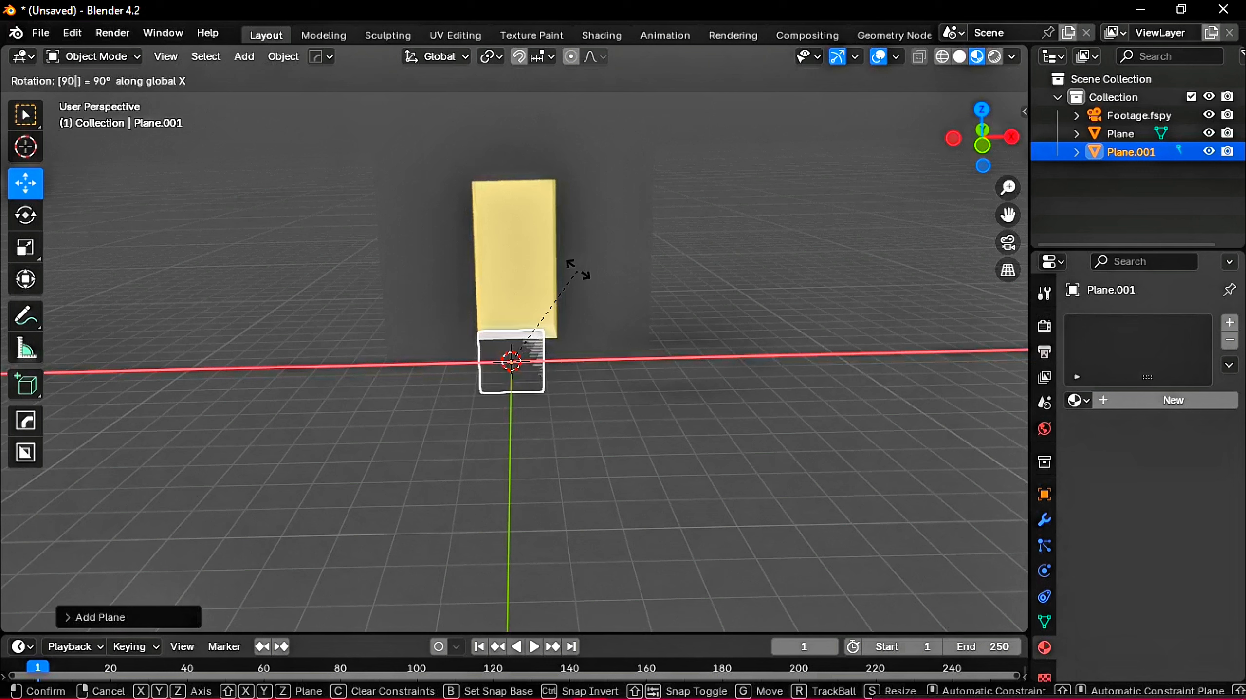
pyautogui.press('Return')
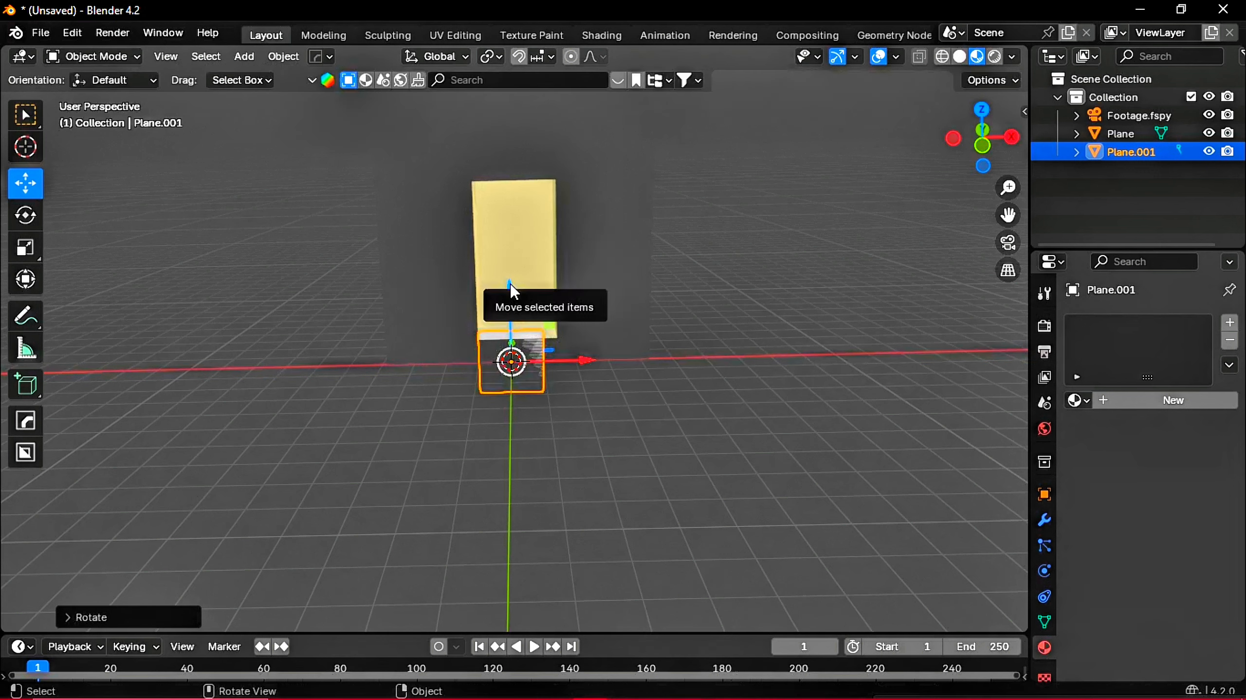
# - Move the new plane up along Z to cover the upper part of the yellow recess opening
pyautogui.moveTo(509, 287); pyautogui.dragTo(528, 133)
pyautogui.scroll(4, 515, 181)
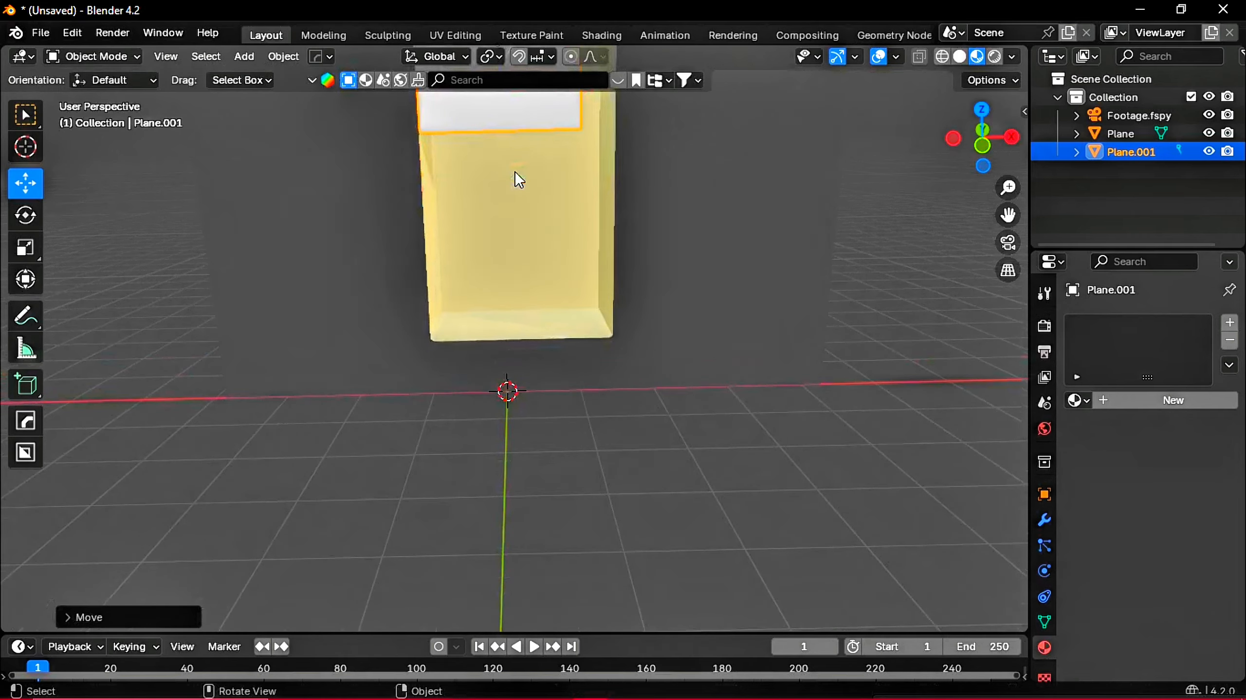
pyautogui.scroll(-2, 521, 161)
pyautogui.scroll(-2, 520, 158)
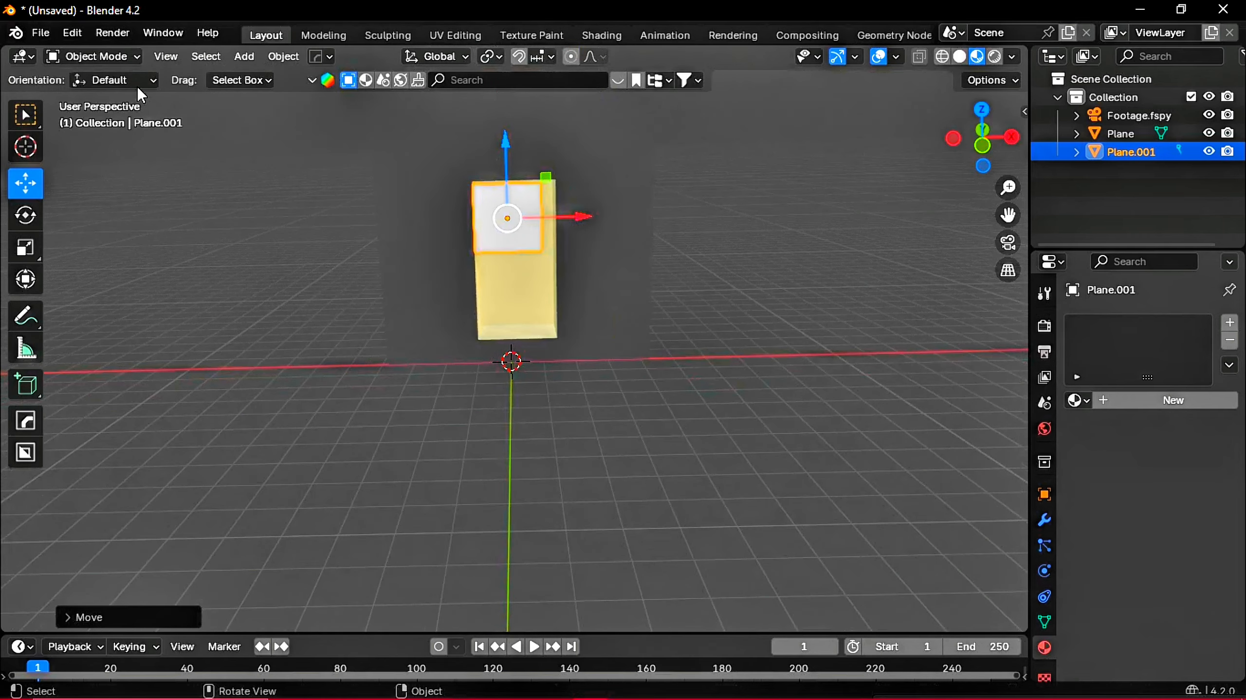
# - In Edit Mode with edge selection, move the new plane's right edge along X to the right side of the recess opening
pyautogui.click(126, 62)
pyautogui.click(98, 98)
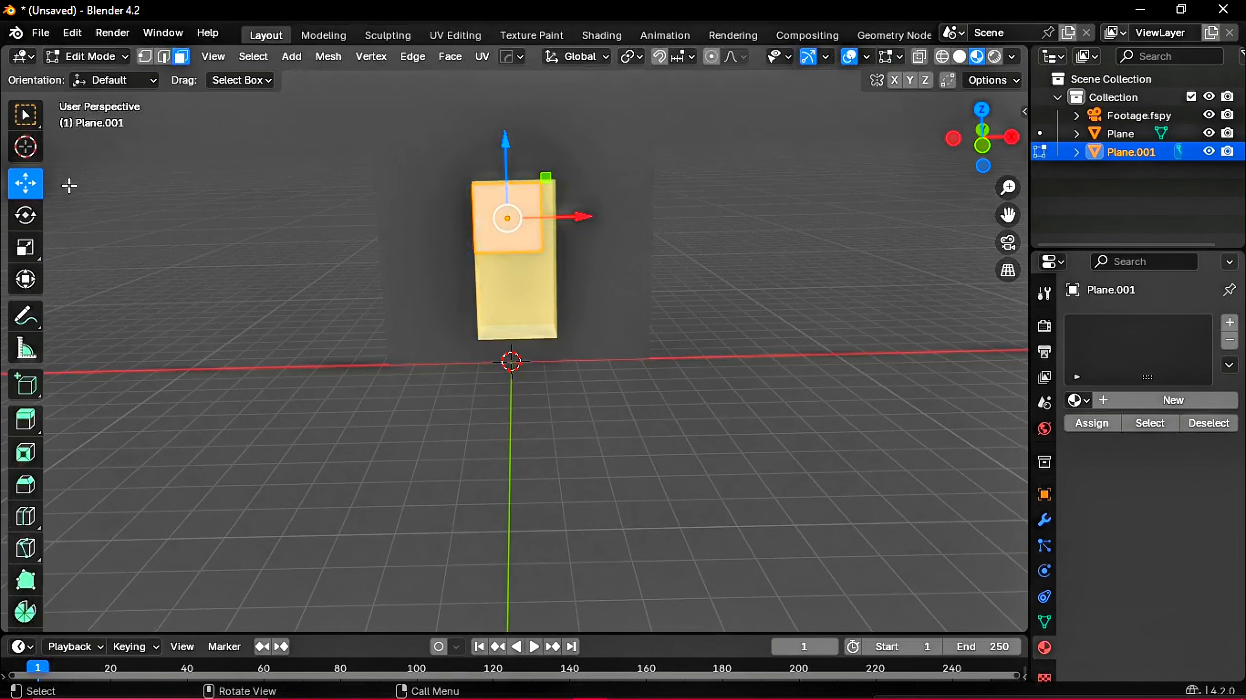
pyautogui.click(163, 57)
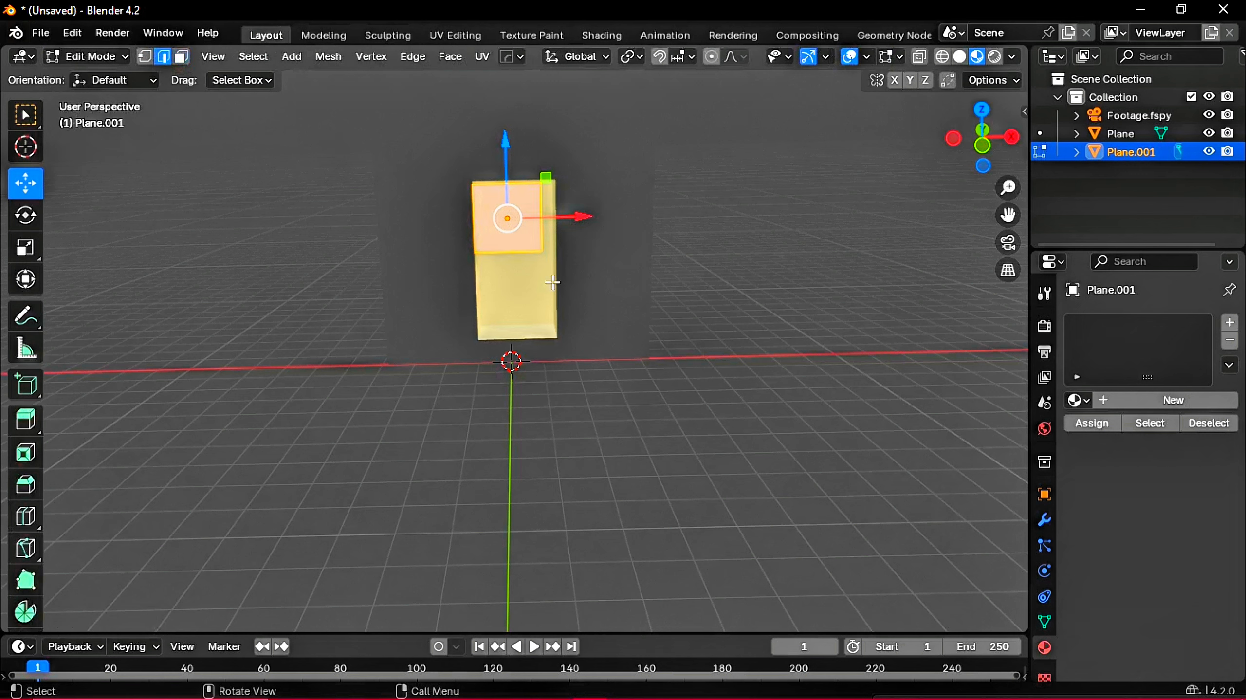
pyautogui.click(541, 241)
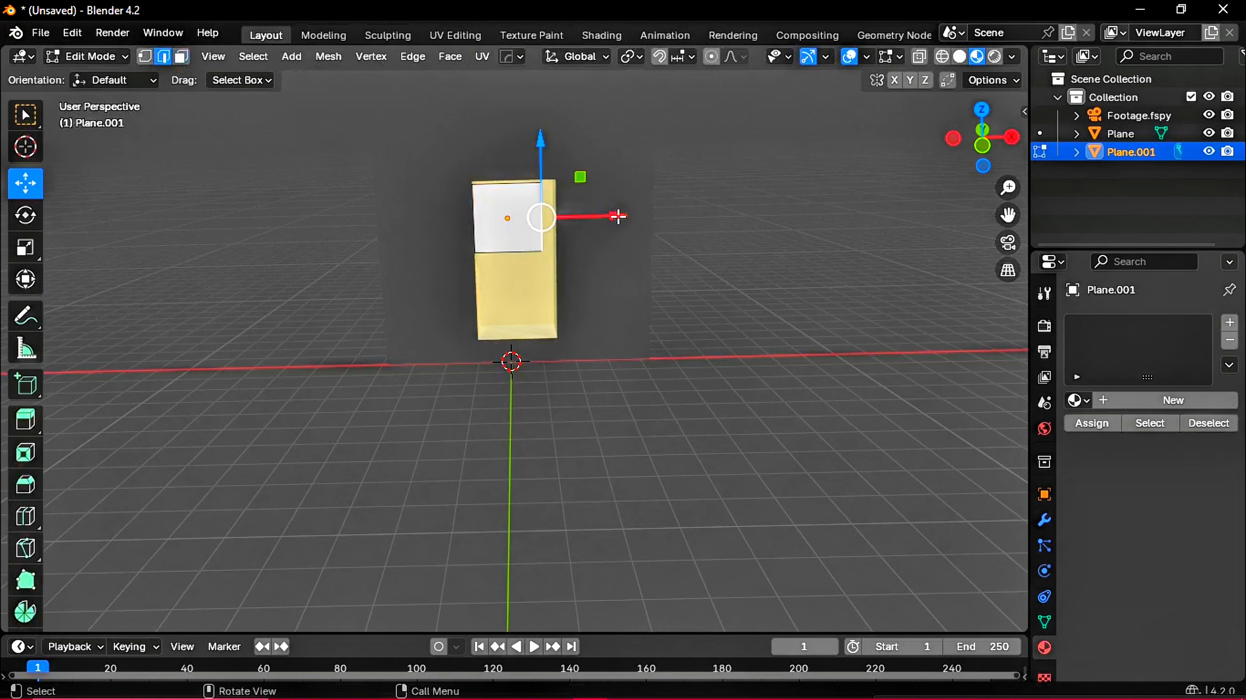
pyautogui.moveTo(618, 216); pyautogui.dragTo(634, 223)
# - Move the new plane's top edge up and its bottom edge down along Z to the matching ends of the recess opening
pyautogui.click(519, 184)
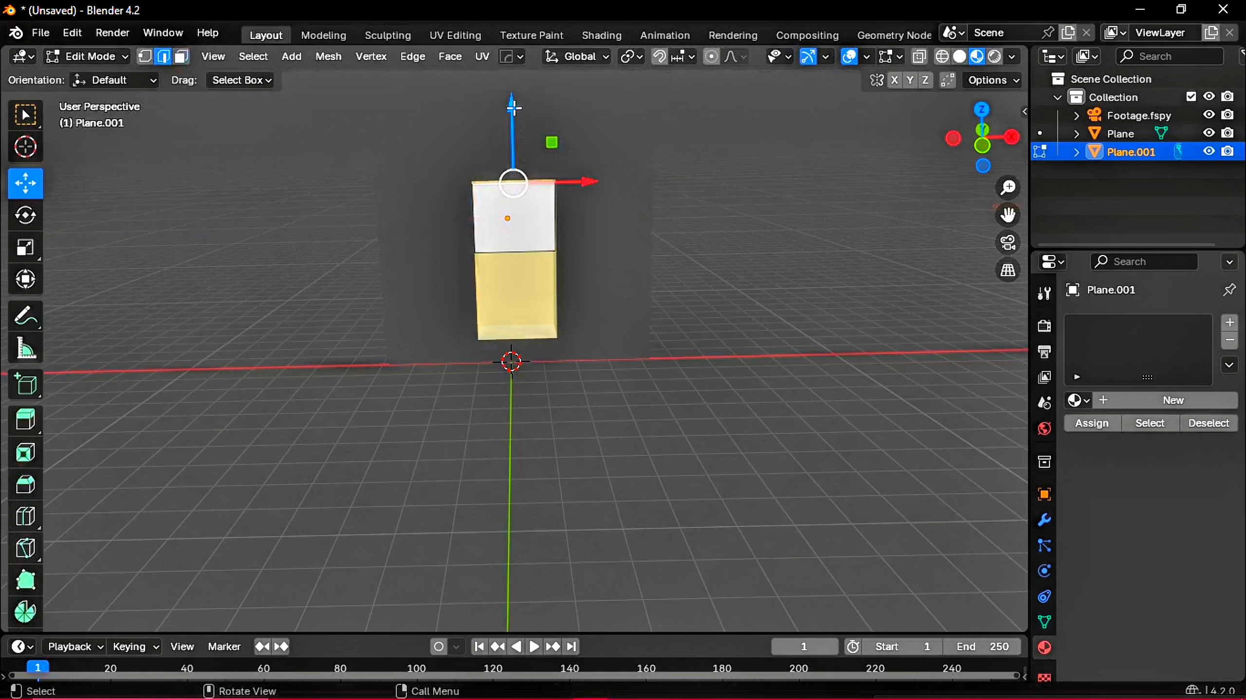
pyautogui.moveTo(513, 108); pyautogui.dragTo(513, 100)
pyautogui.click(516, 253)
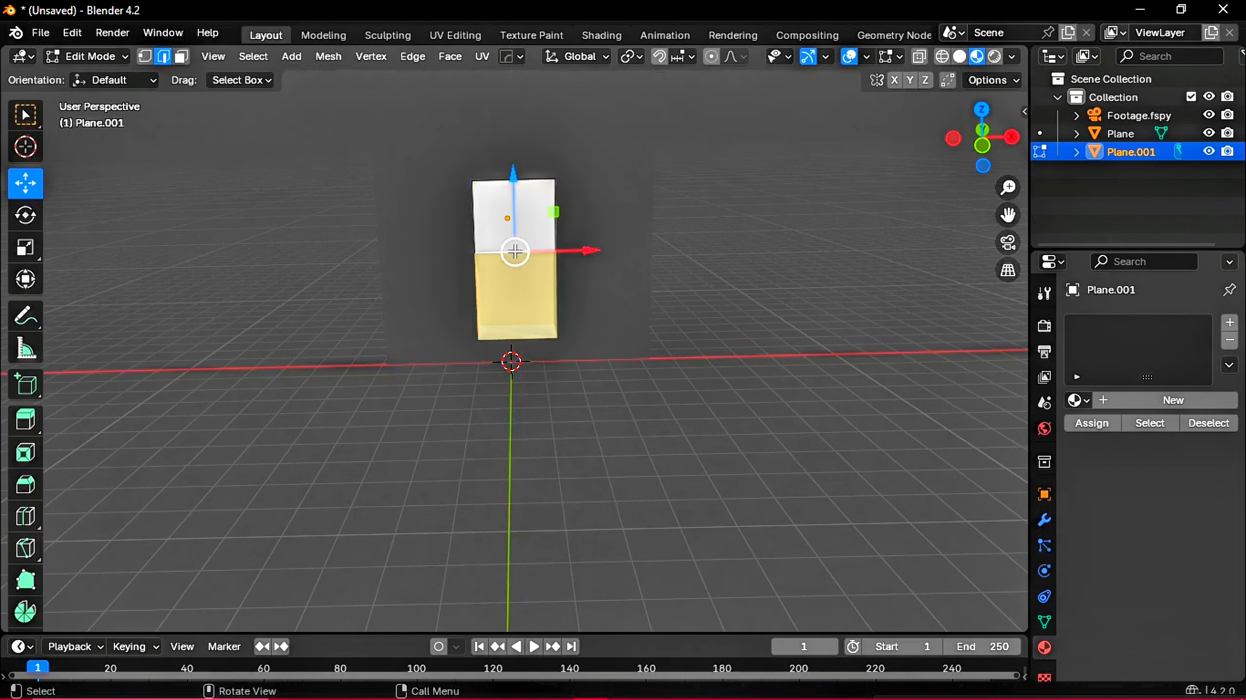
pyautogui.moveTo(514, 184); pyautogui.dragTo(524, 271)
pyautogui.click(707, 278)
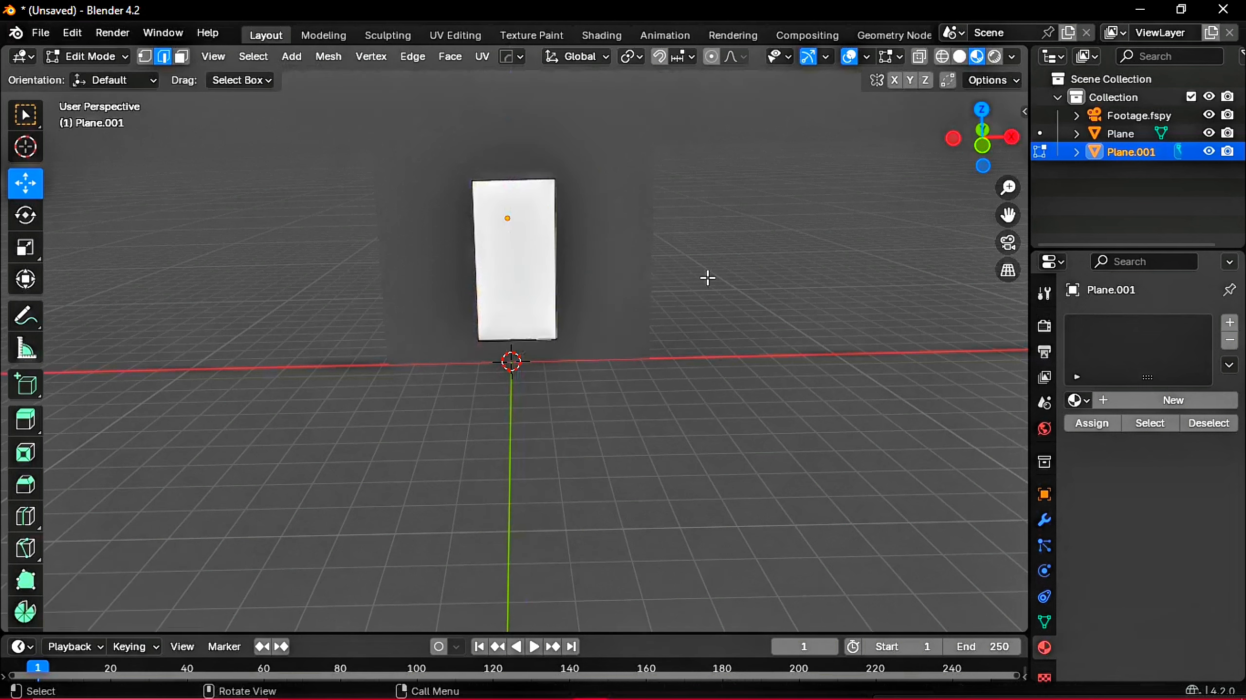
# - Nudge the plane's right edge slightly outward along X so it fully covers the recess's right side
pyautogui.scroll(4, 549, 231)
pyautogui.moveTo(614, 265); pyautogui.dragTo(628, 270, button='middle')
pyautogui.click(569, 266)
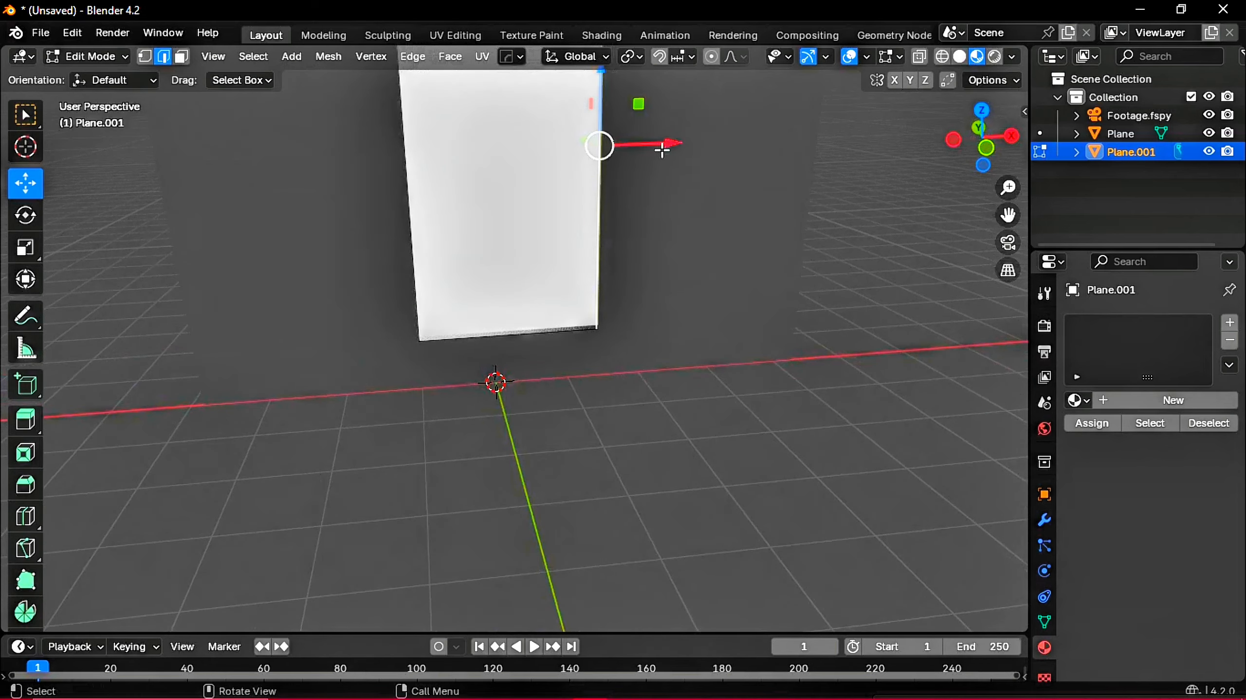
pyautogui.moveTo(667, 144); pyautogui.dragTo(673, 145)
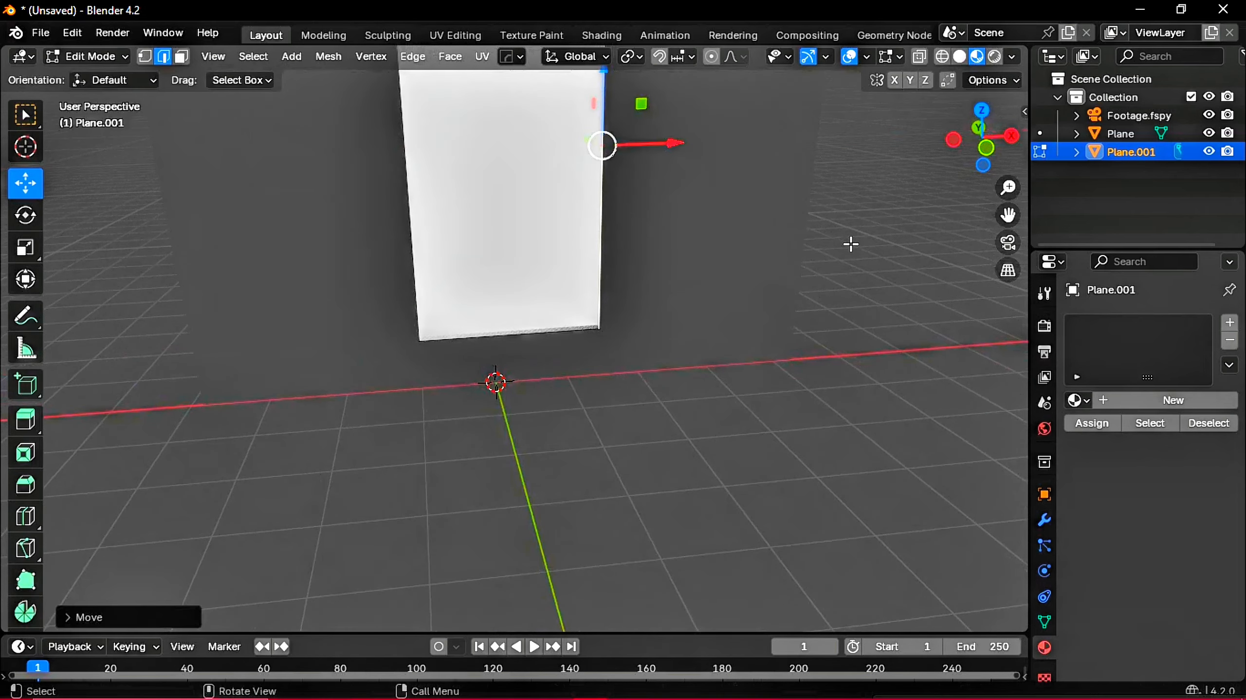
pyautogui.scroll(-5, 606, 187)
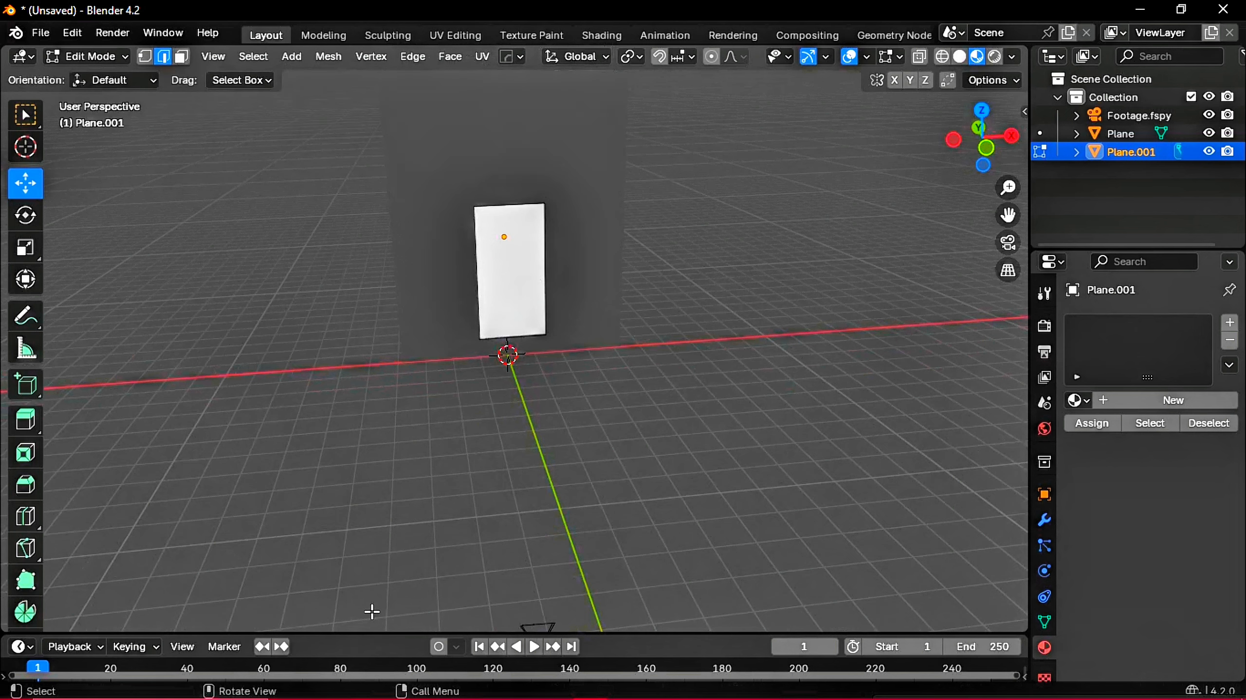
# - Enlarge the timeline area and turn it into a Shader Editor
pyautogui.moveTo(437, 632); pyautogui.dragTo(441, 459)
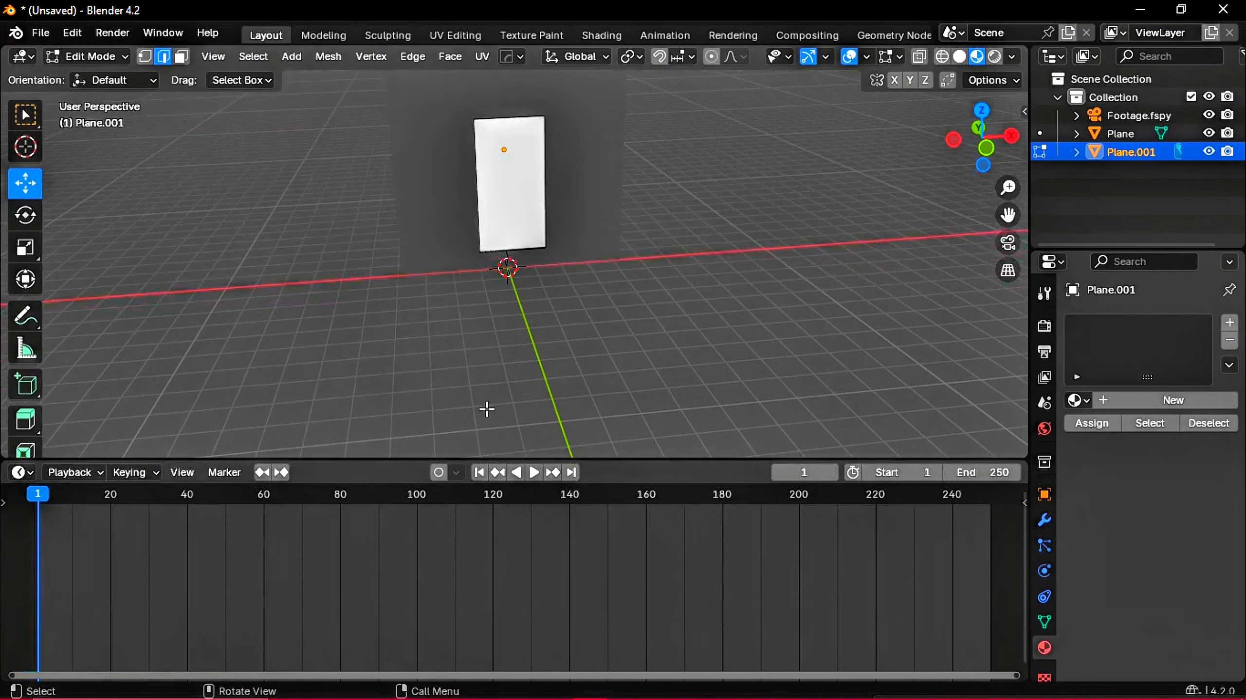
pyautogui.click(22, 472)
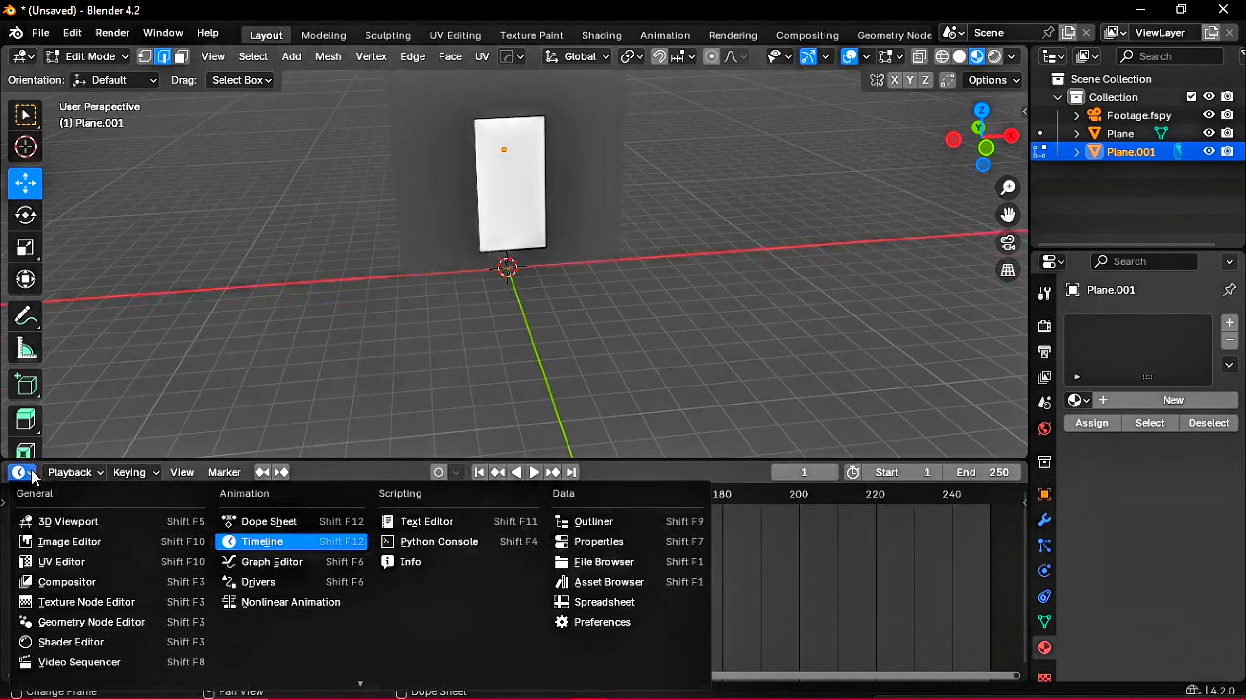
pyautogui.click(61, 642)
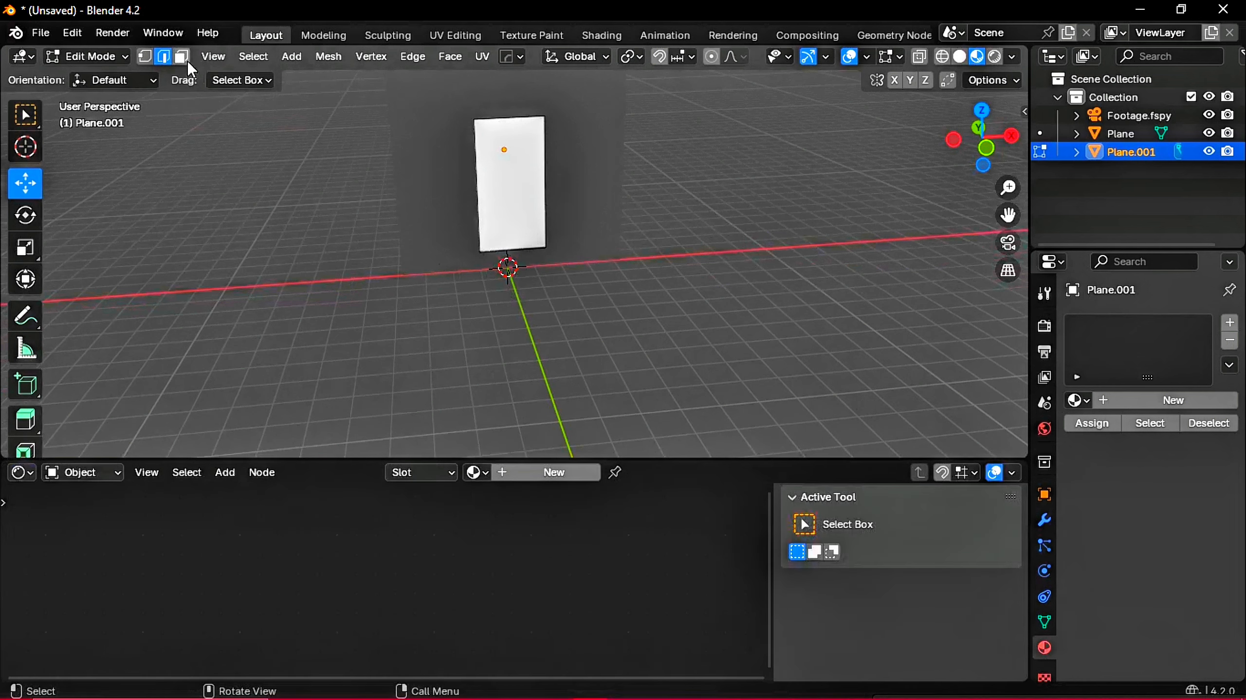
# - Return the covering plane to Object Mode and create a new material for it
pyautogui.click(88, 56)
pyautogui.click(103, 78)
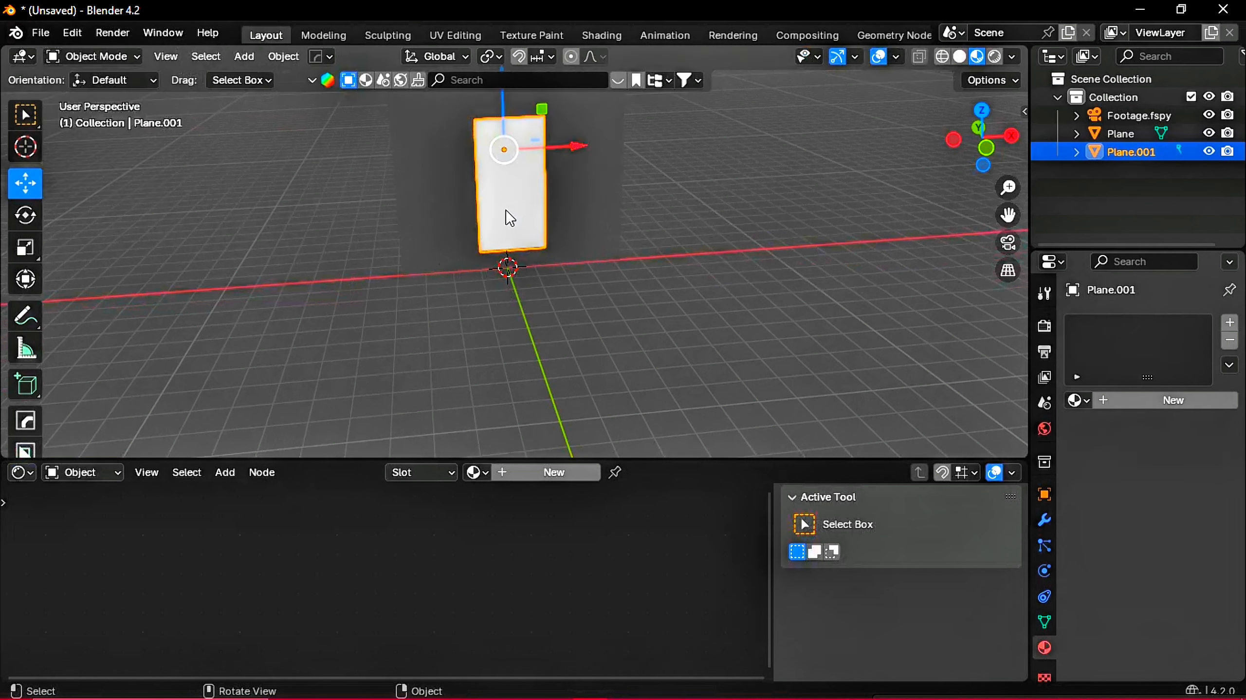
pyautogui.click(553, 474)
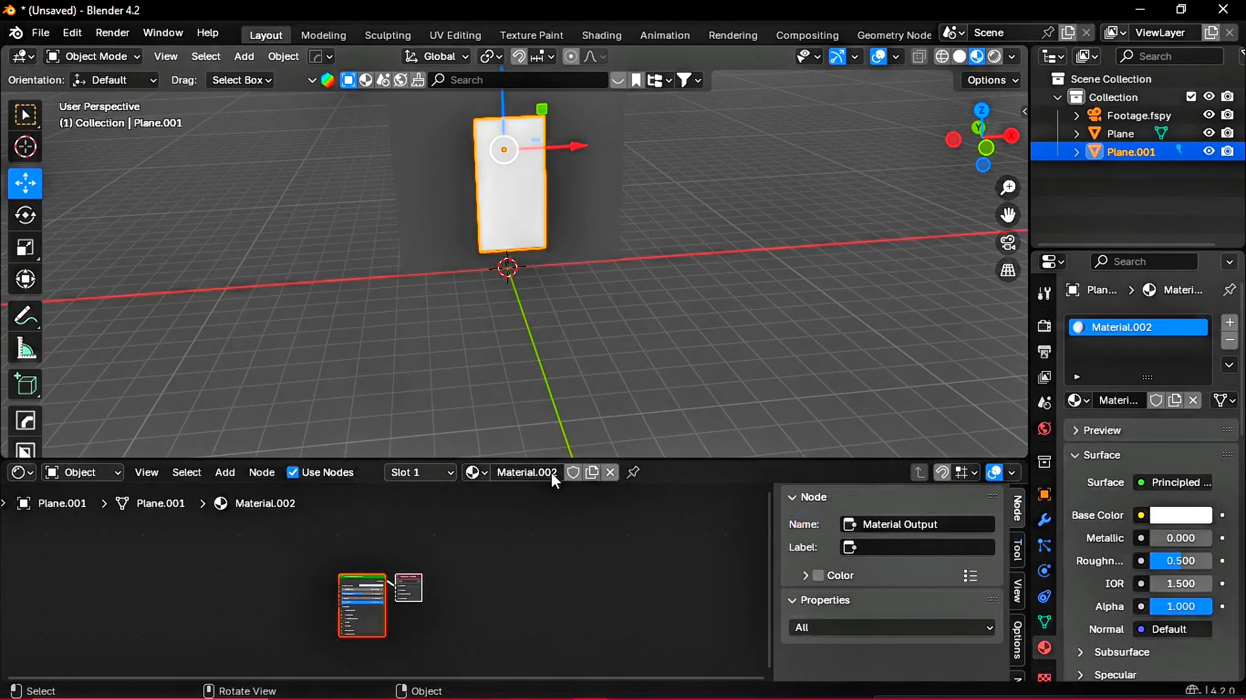
# - Add an image texture setup with mapping to the Principled BSDF and load the Samsung Galaxy S23 Ultra 5G image from Downloads
pyautogui.scroll(4, 361, 610)
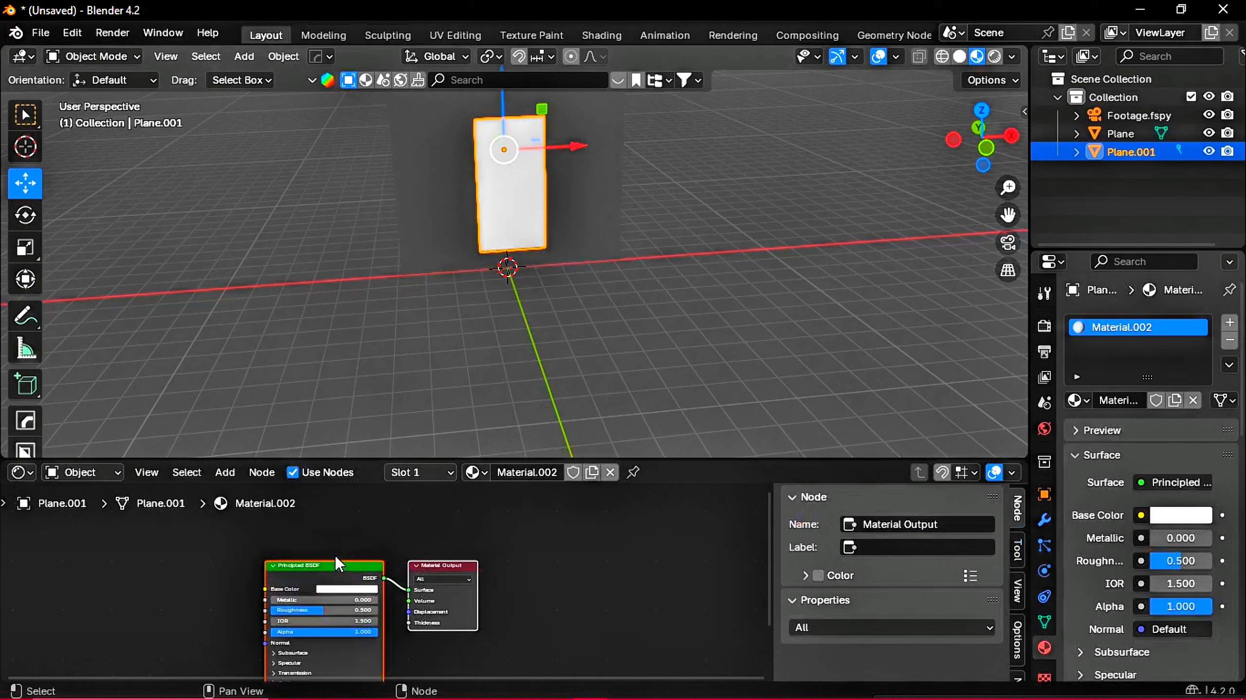
pyautogui.click(336, 564)
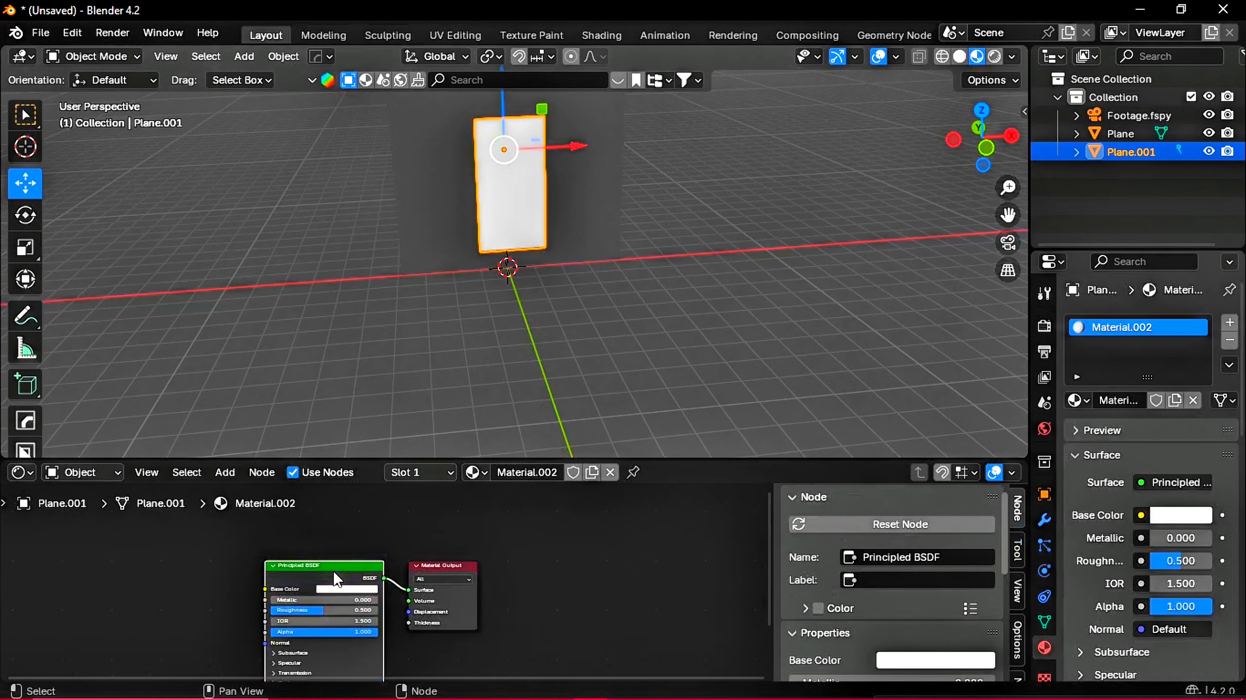
pyautogui.hotkey('ctrl', 't')
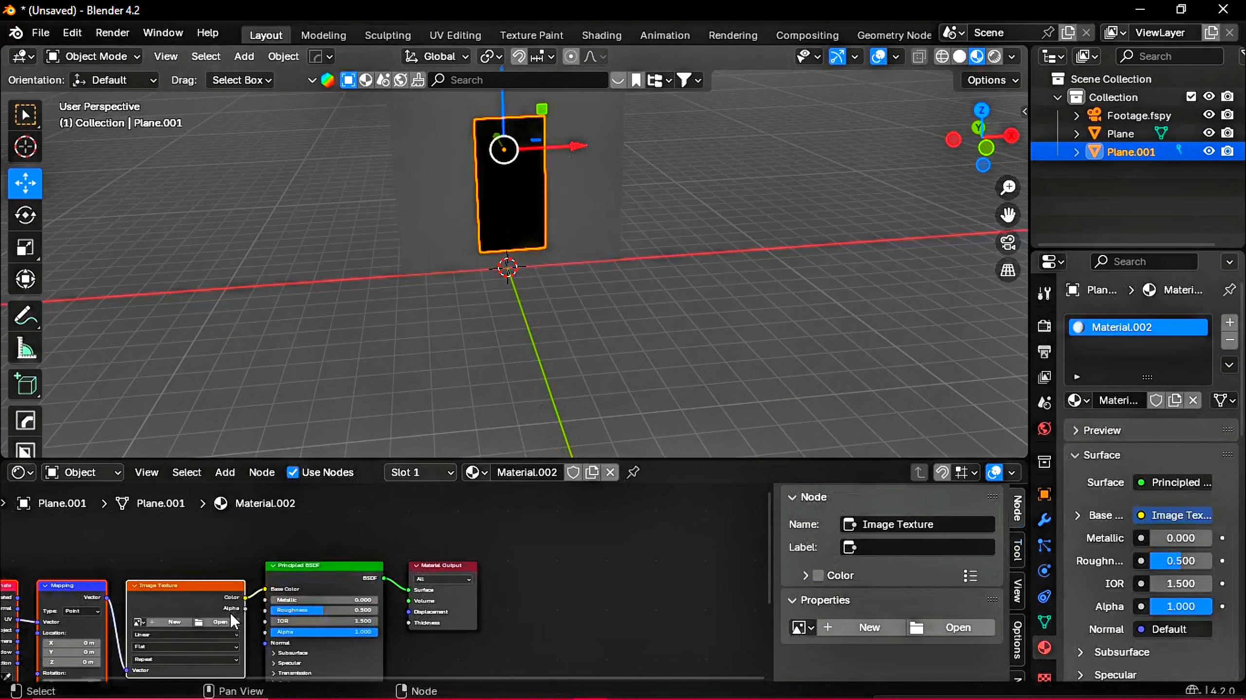
pyautogui.click(221, 624)
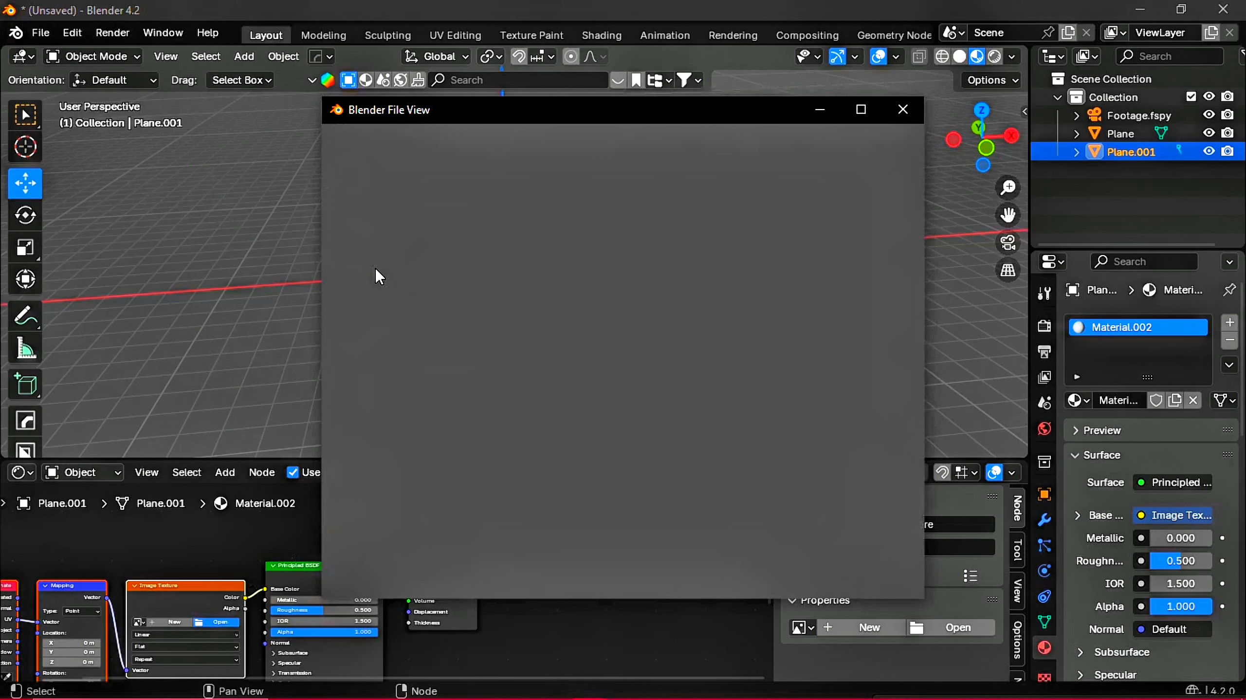
pyautogui.click(395, 282)
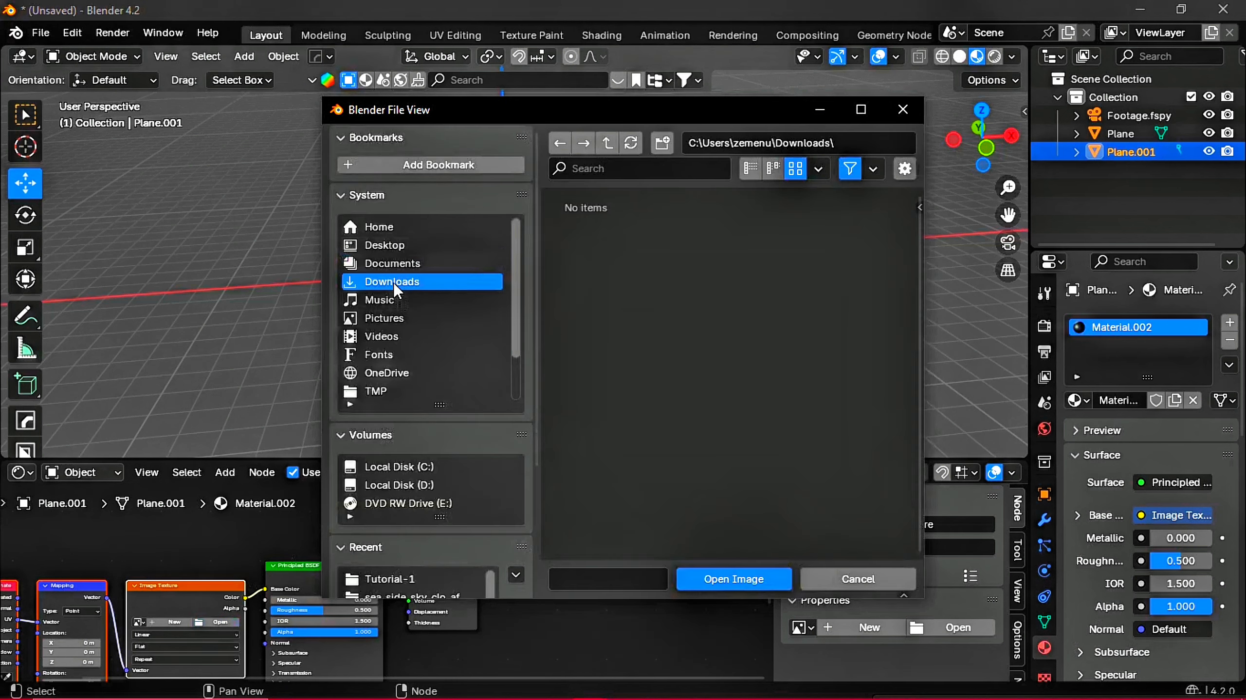
pyautogui.click(816, 483)
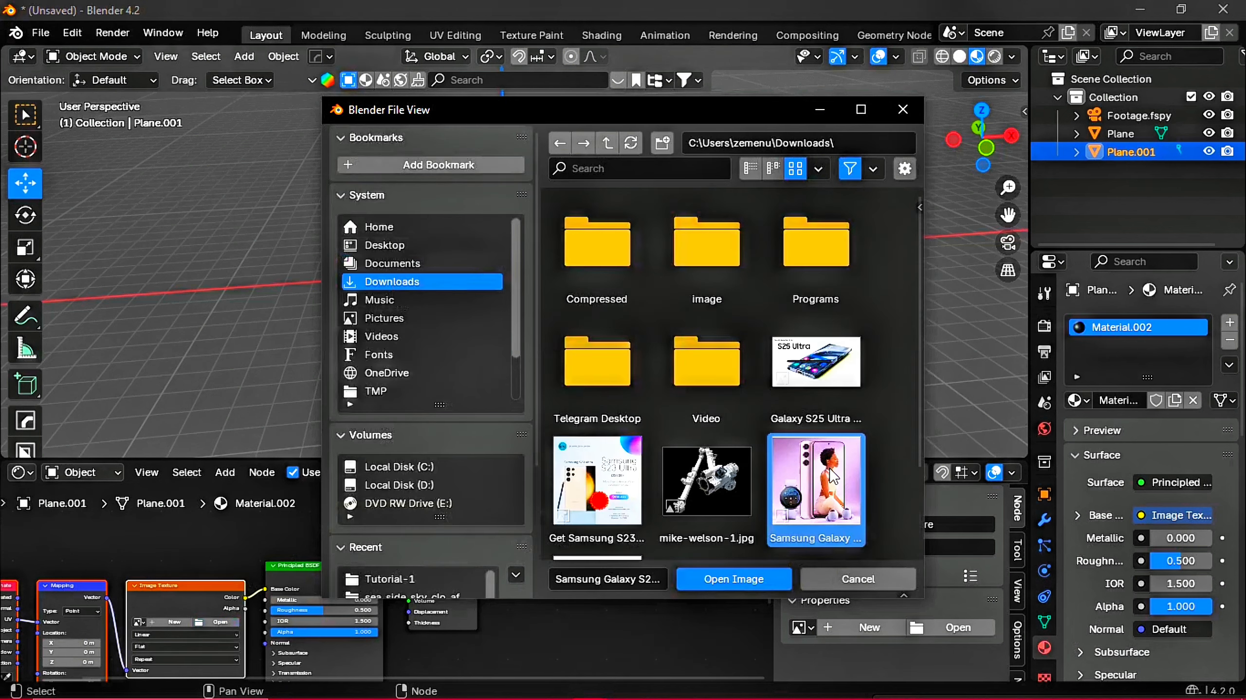
pyautogui.click(725, 579)
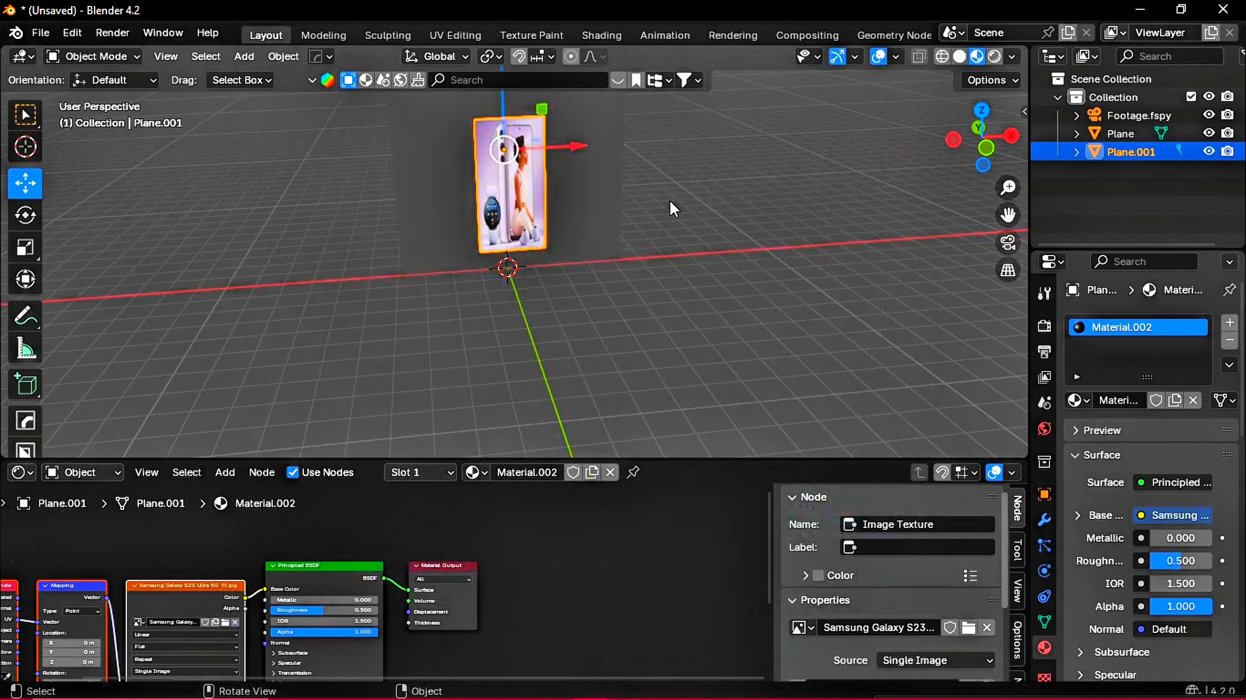
# - Set the image texture node's interpolation to Closest
pyautogui.moveTo(706, 222); pyautogui.dragTo(706, 222, button='middle')
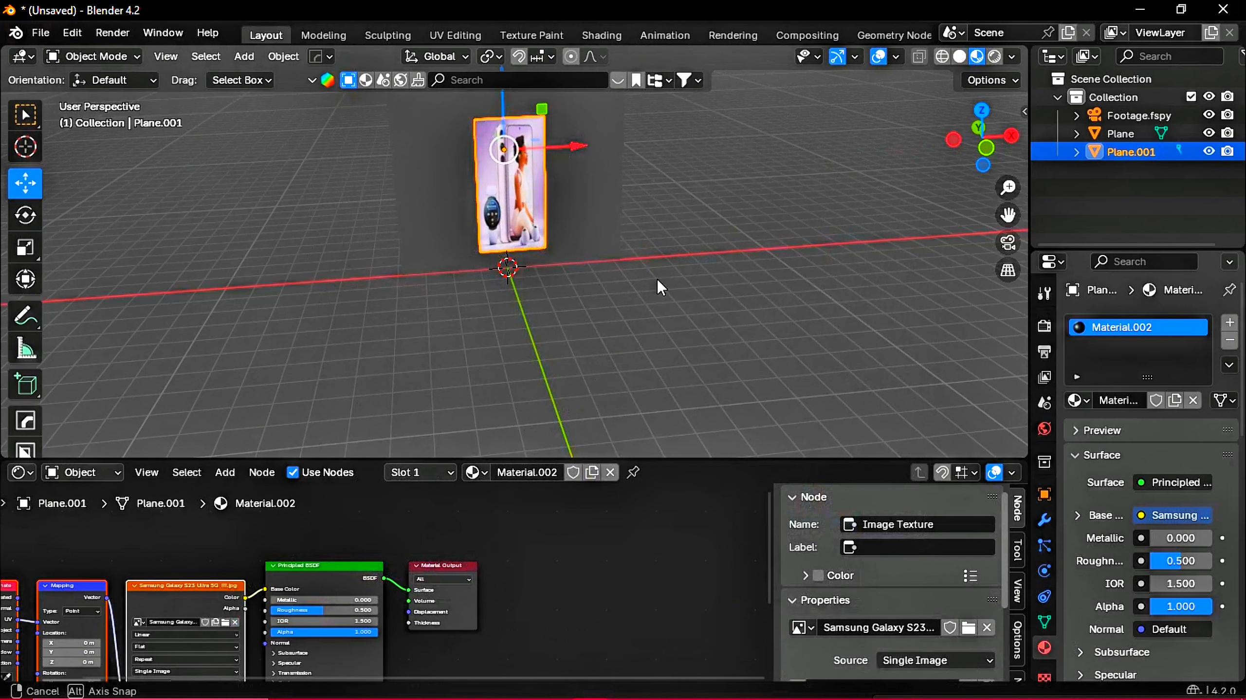
pyautogui.moveTo(658, 282); pyautogui.dragTo(96, 148, button='middle')
pyautogui.moveTo(553, 195); pyautogui.dragTo(619, 186, button='middle')
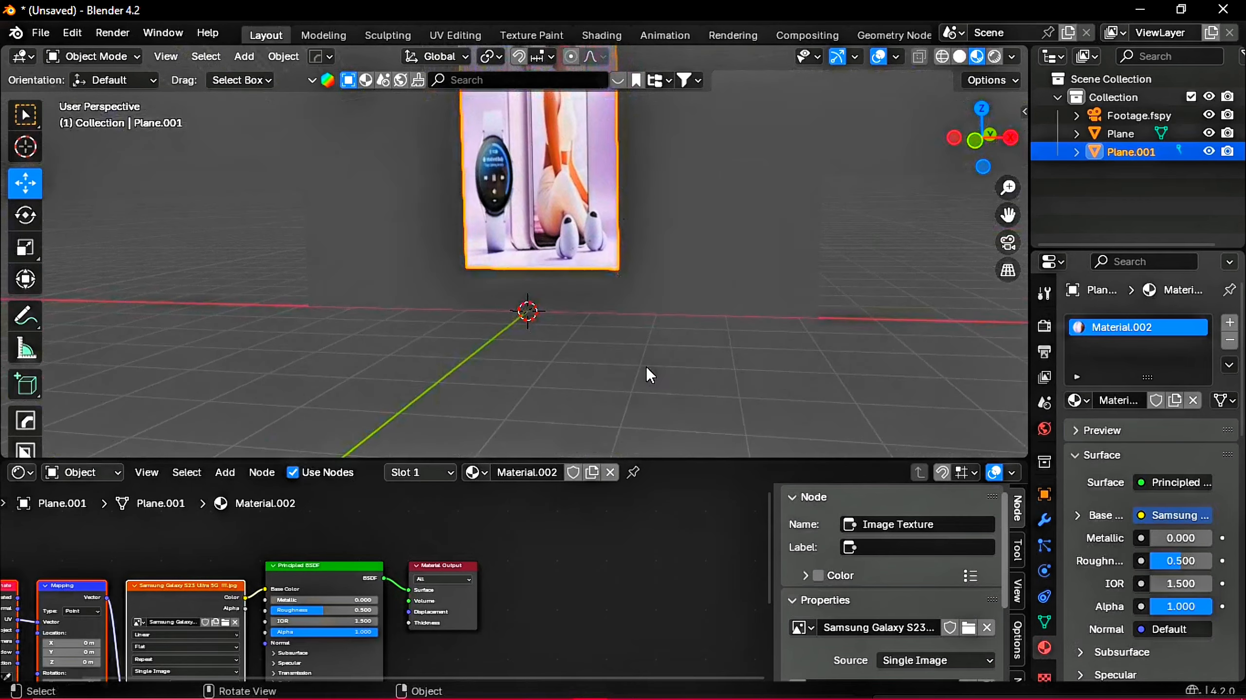
pyautogui.scroll(-3, 514, 581)
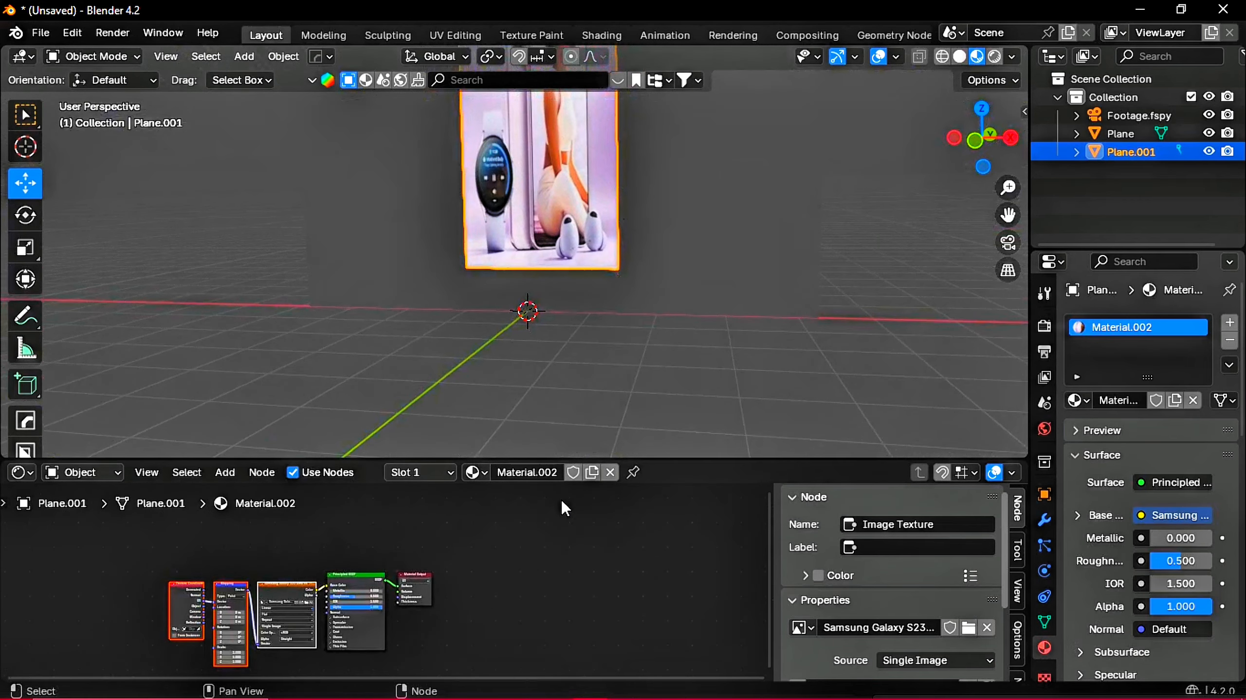
pyautogui.scroll(2, 230, 624)
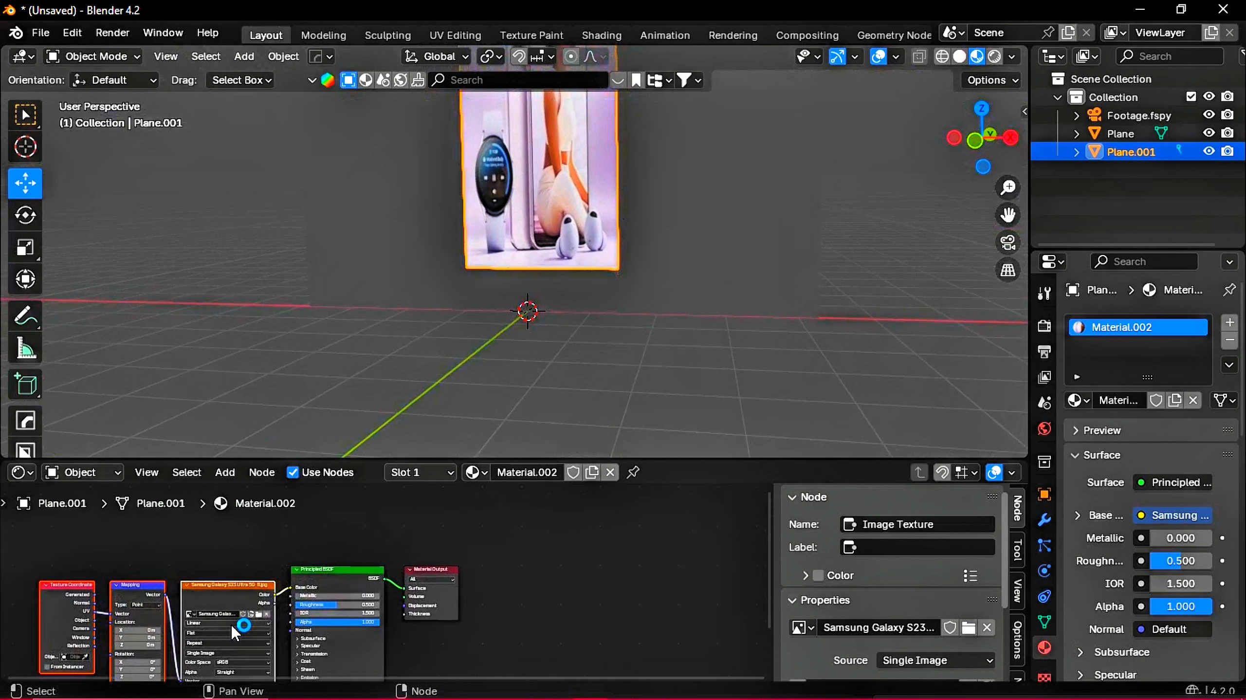
pyautogui.moveTo(523, 559); pyautogui.dragTo(659, 509, button='middle')
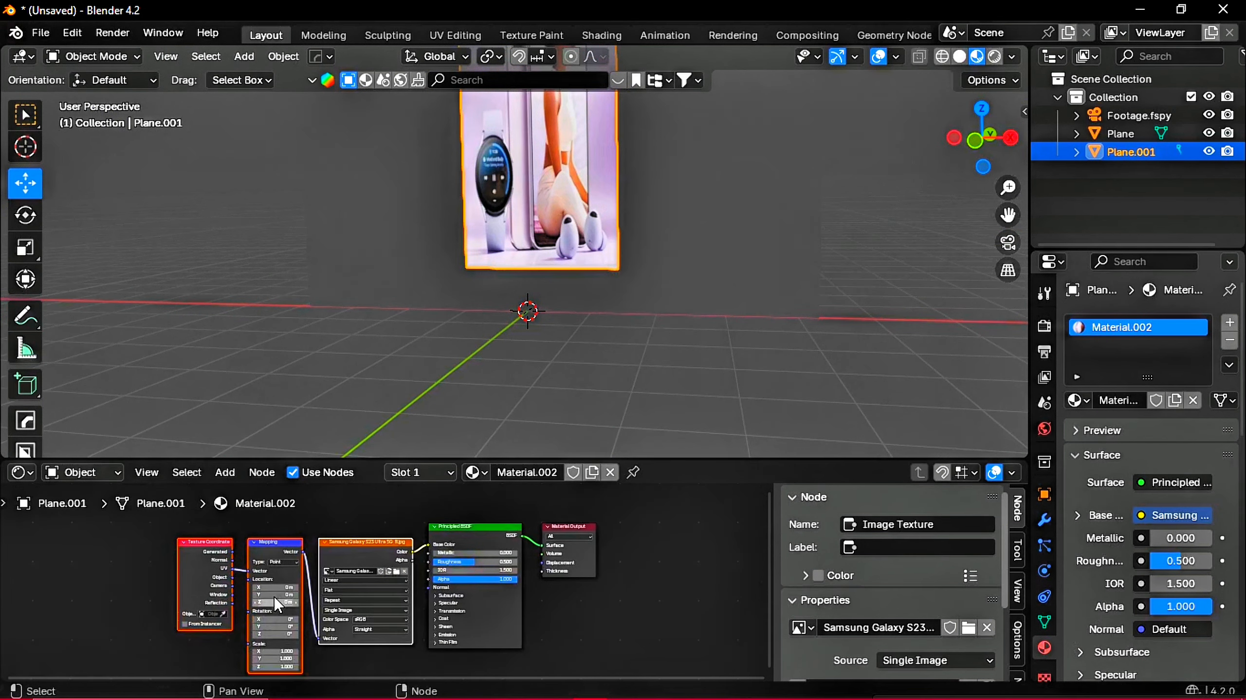
pyautogui.scroll(2, 279, 602)
pyautogui.scroll(3, 279, 602)
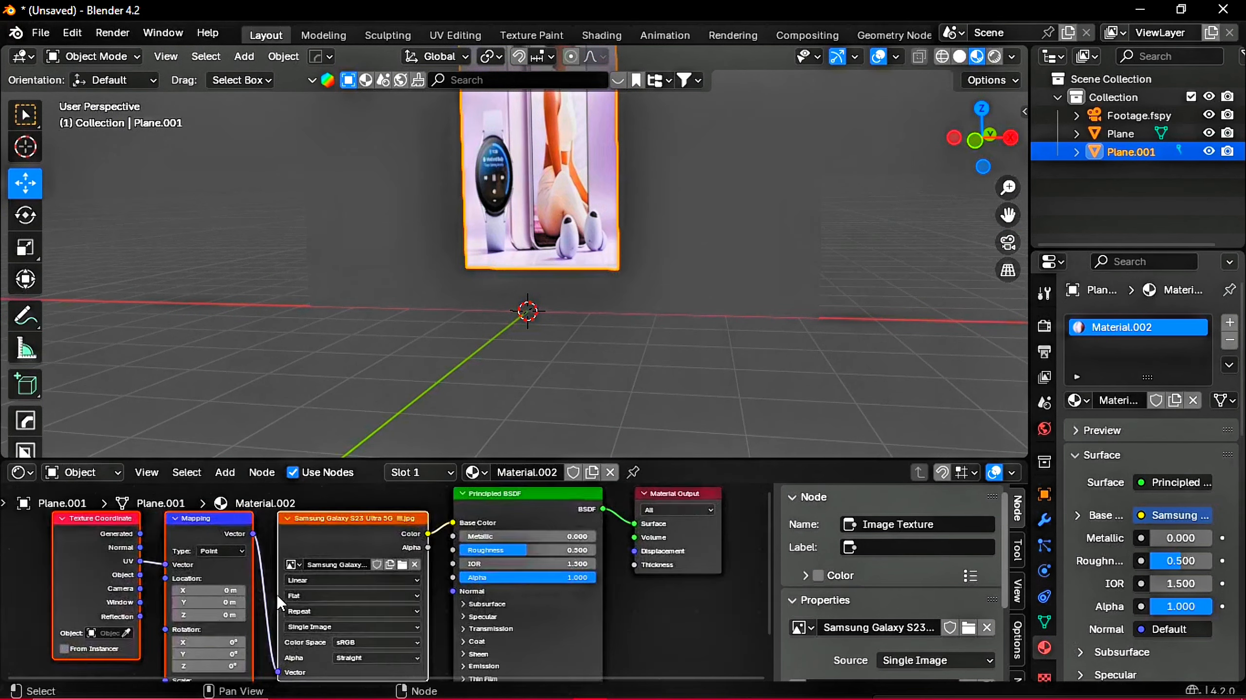
pyautogui.click(337, 579)
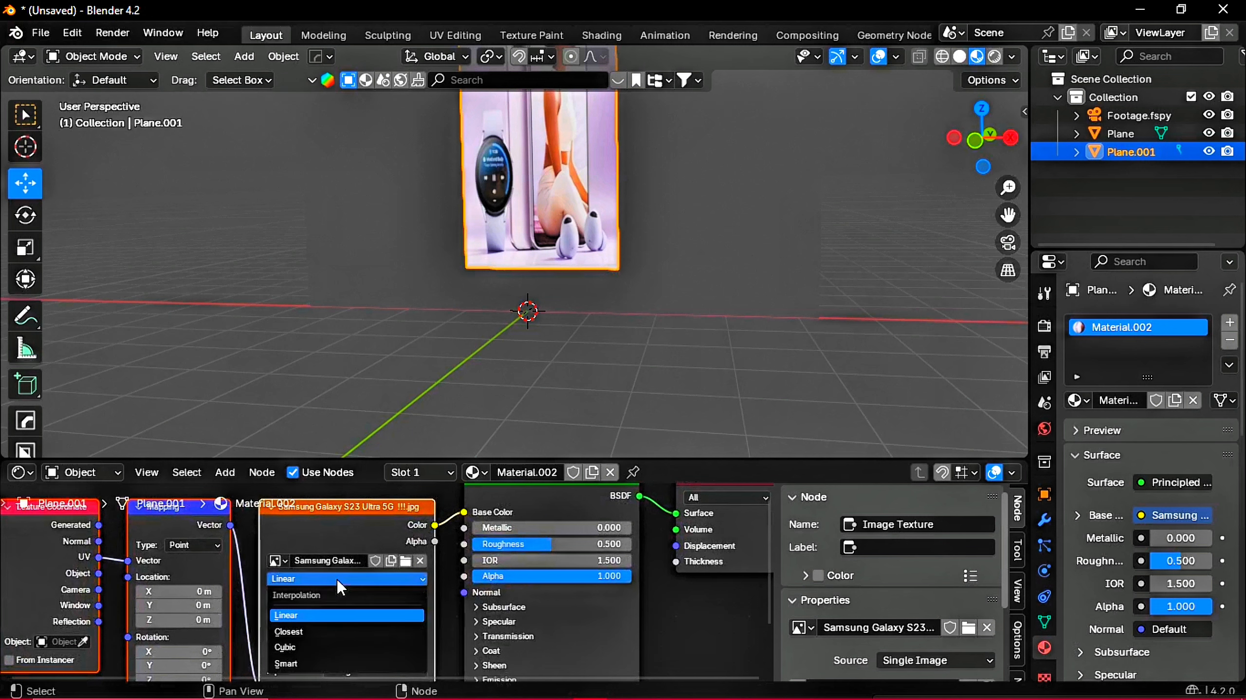
pyautogui.click(294, 633)
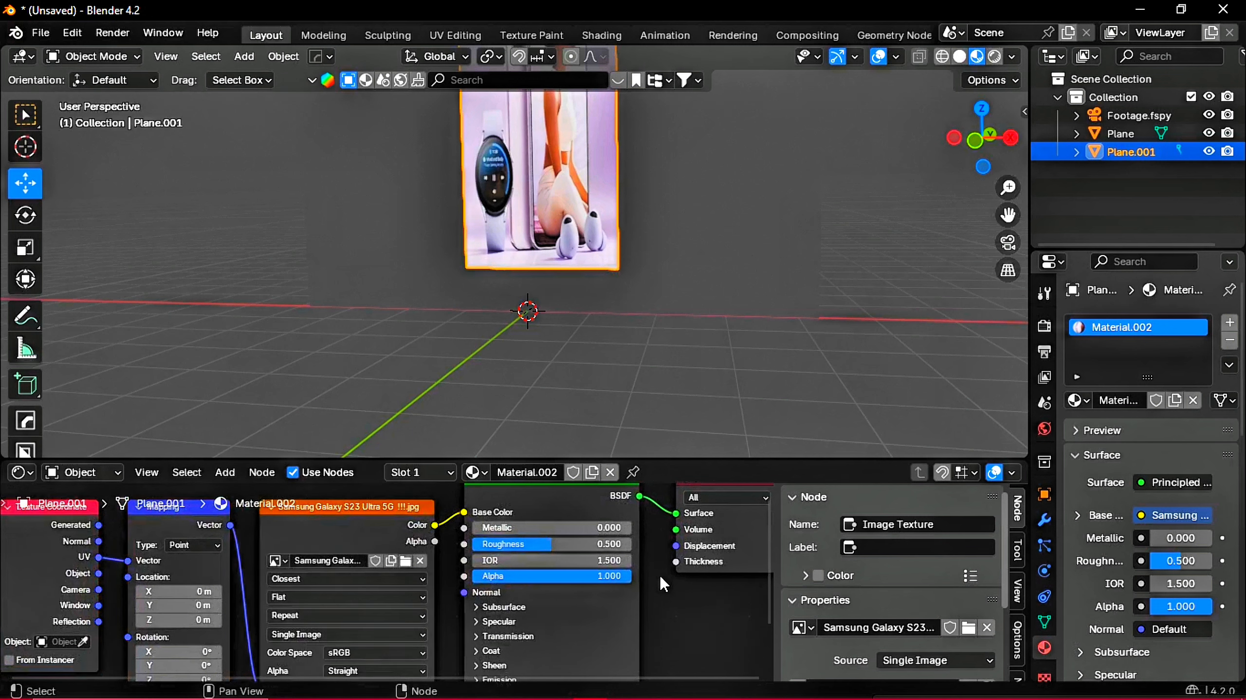
pyautogui.press('Home')
# - Switch the viewport to Rendered shading and give the world background colour an Environment Texture using the sea_side_s... image
pyautogui.moveTo(695, 248); pyautogui.dragTo(879, 180, button='middle')
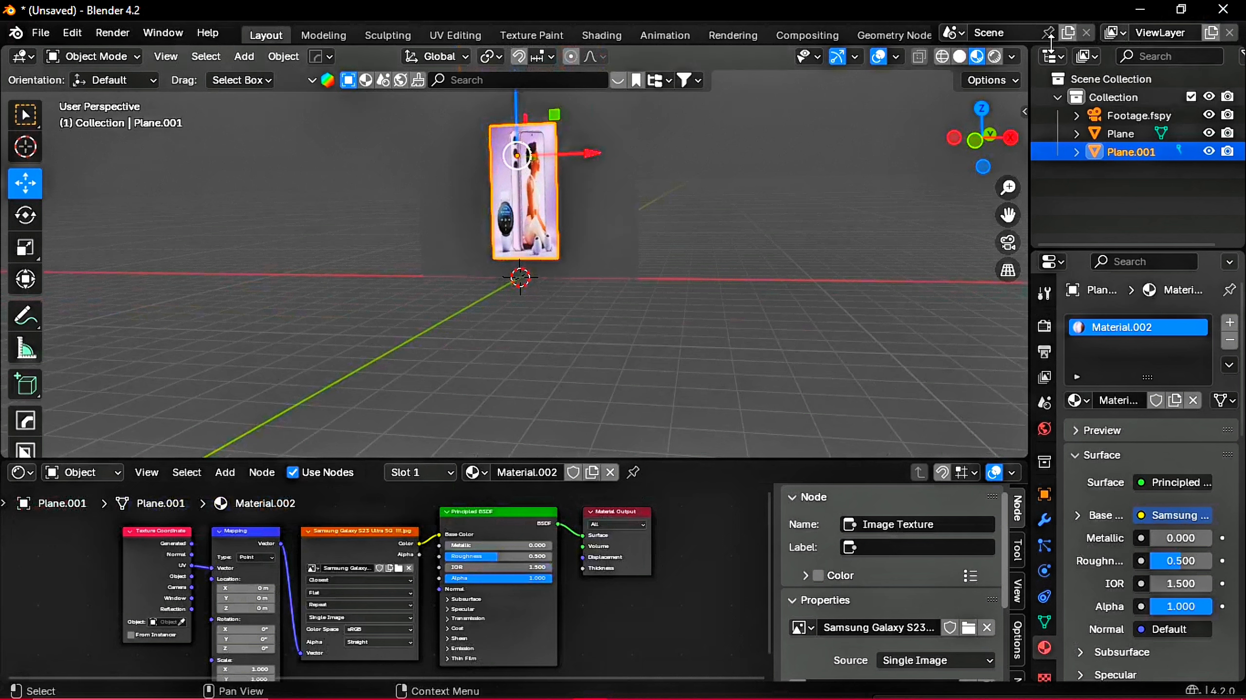
pyautogui.click(994, 56)
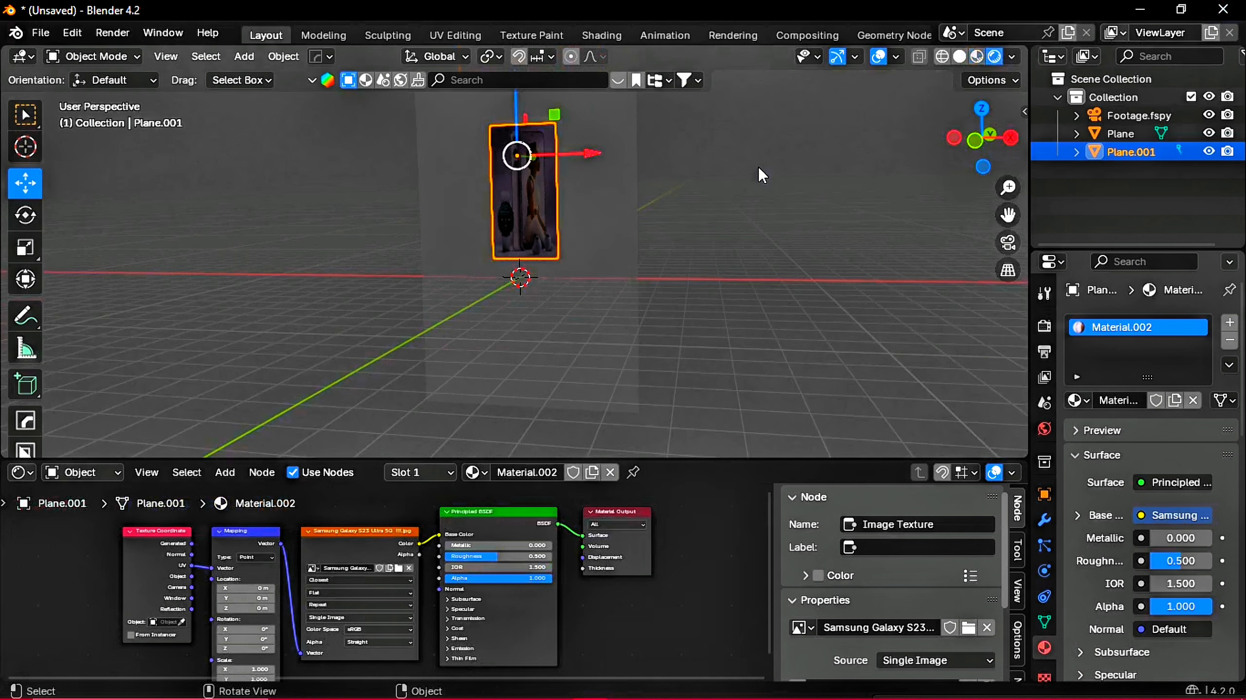
pyautogui.click(1043, 429)
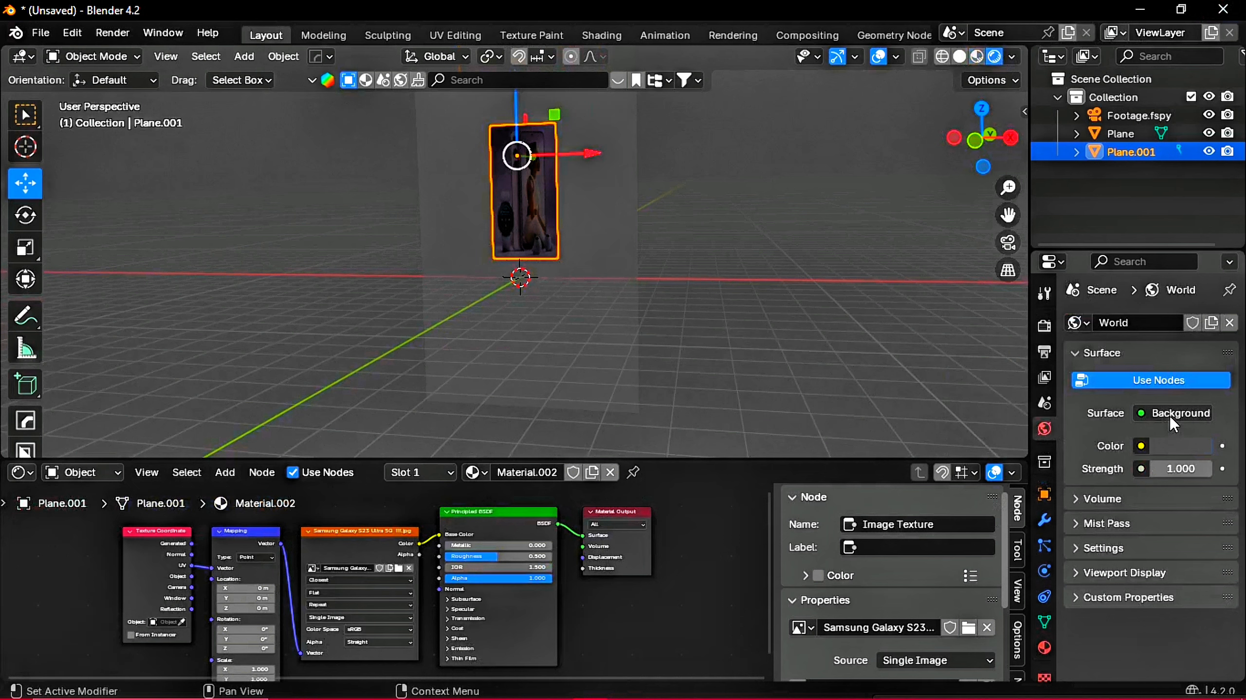
pyautogui.click(1141, 445)
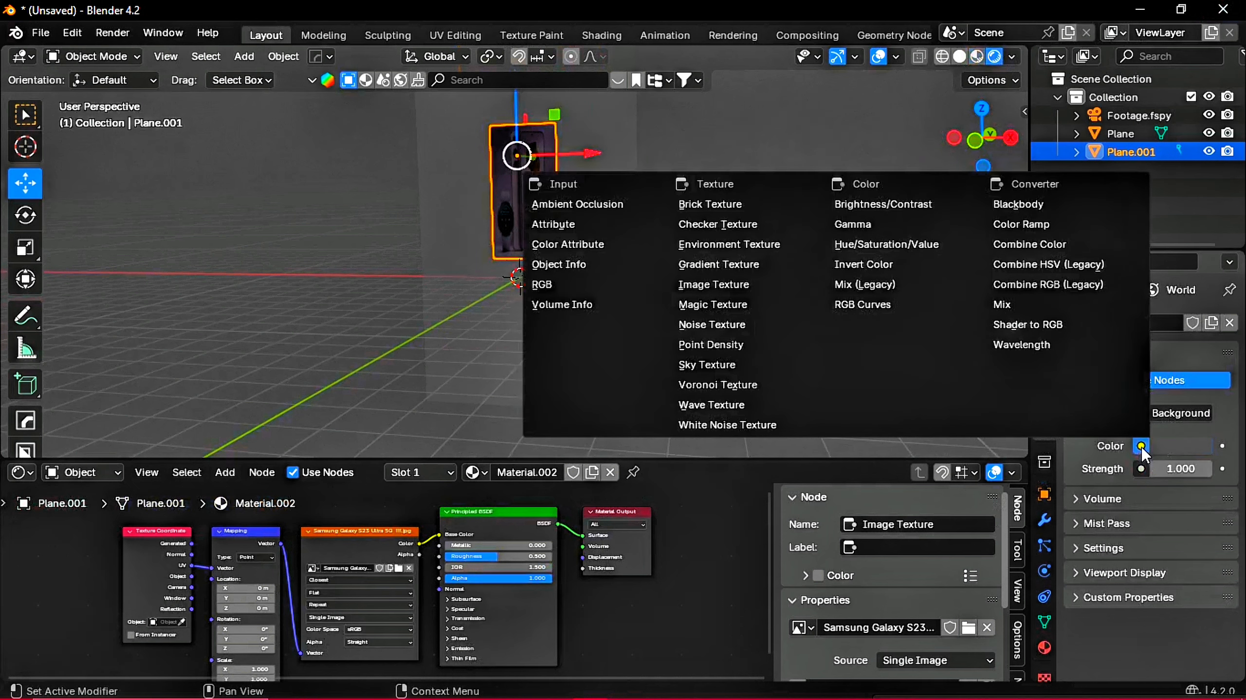
pyautogui.click(715, 245)
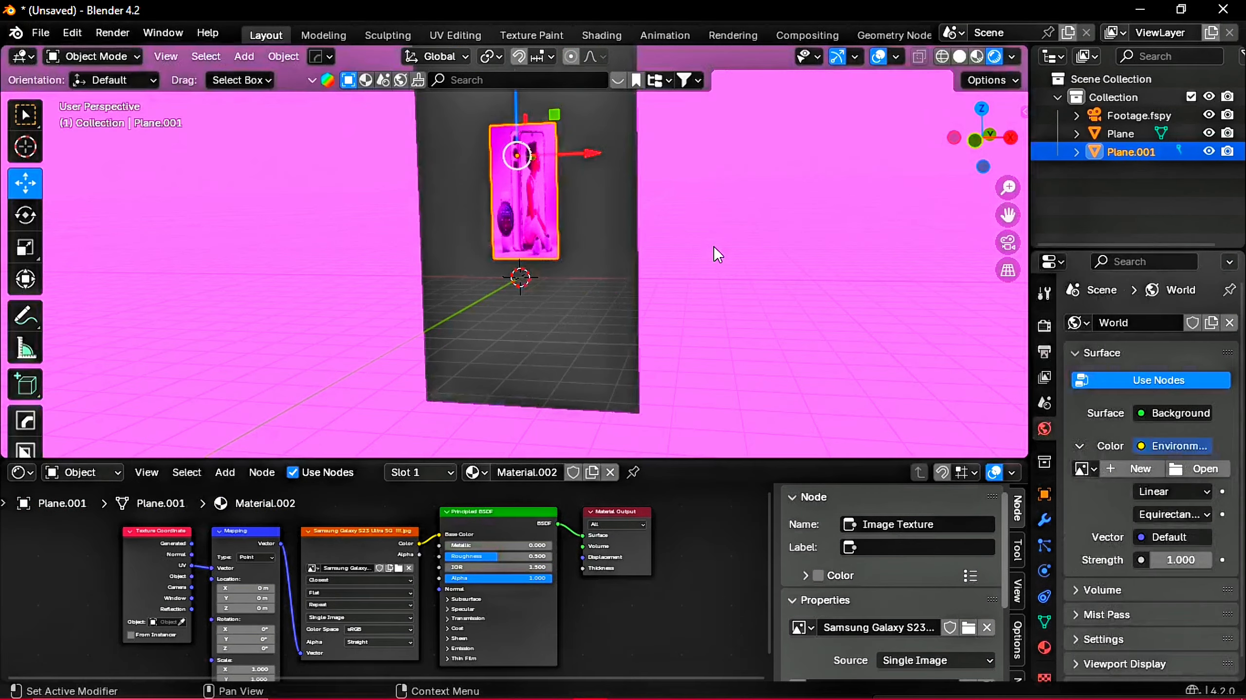
pyautogui.click(1196, 469)
pyautogui.click(726, 577)
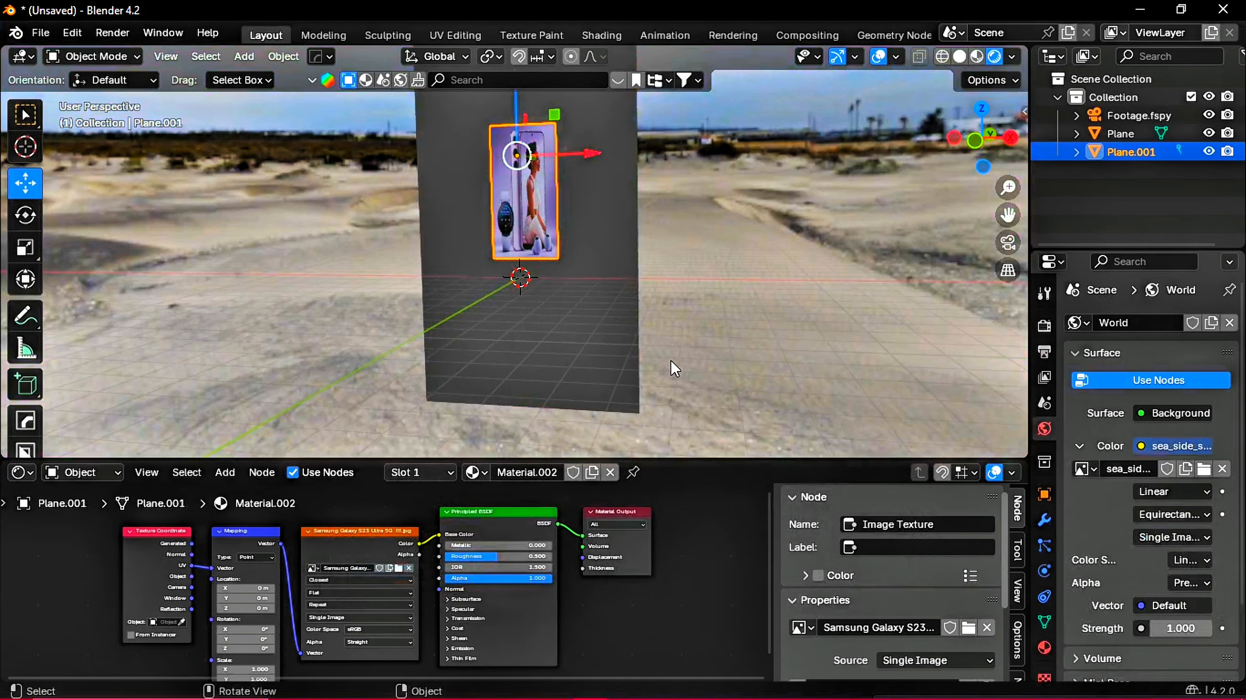
# - Deselect the plane and check the textured billboard against the building through the camera
pyautogui.click(741, 180)
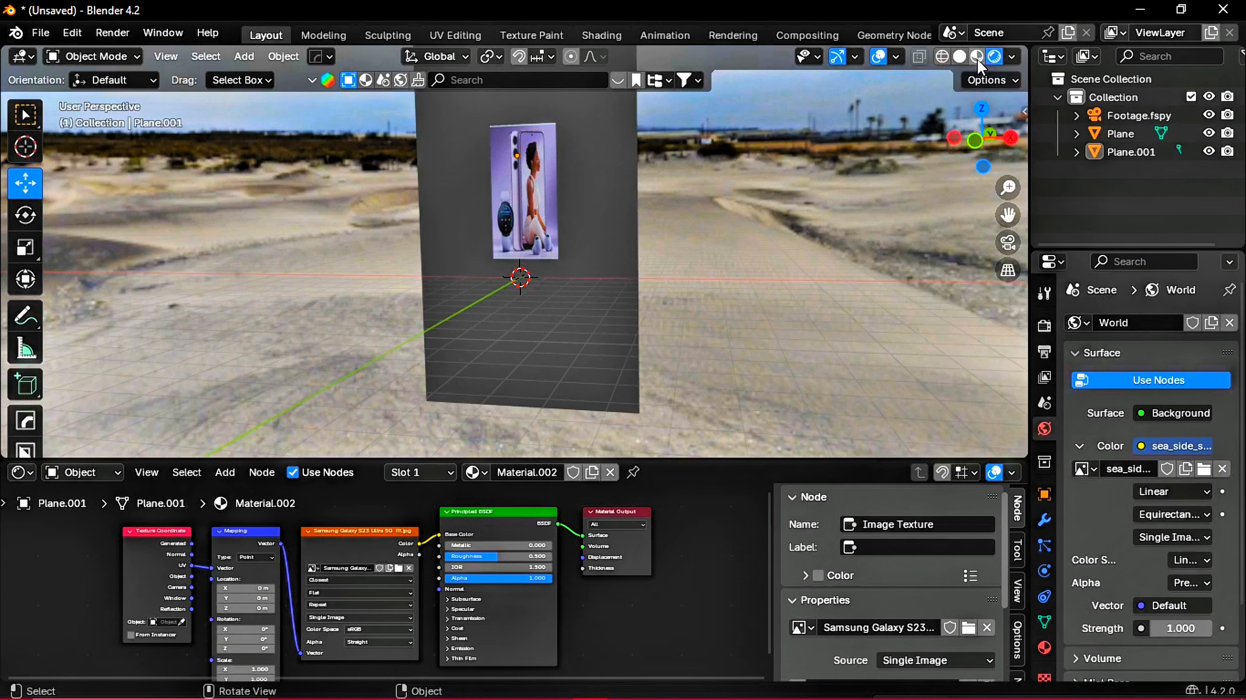
pyautogui.click(1008, 242)
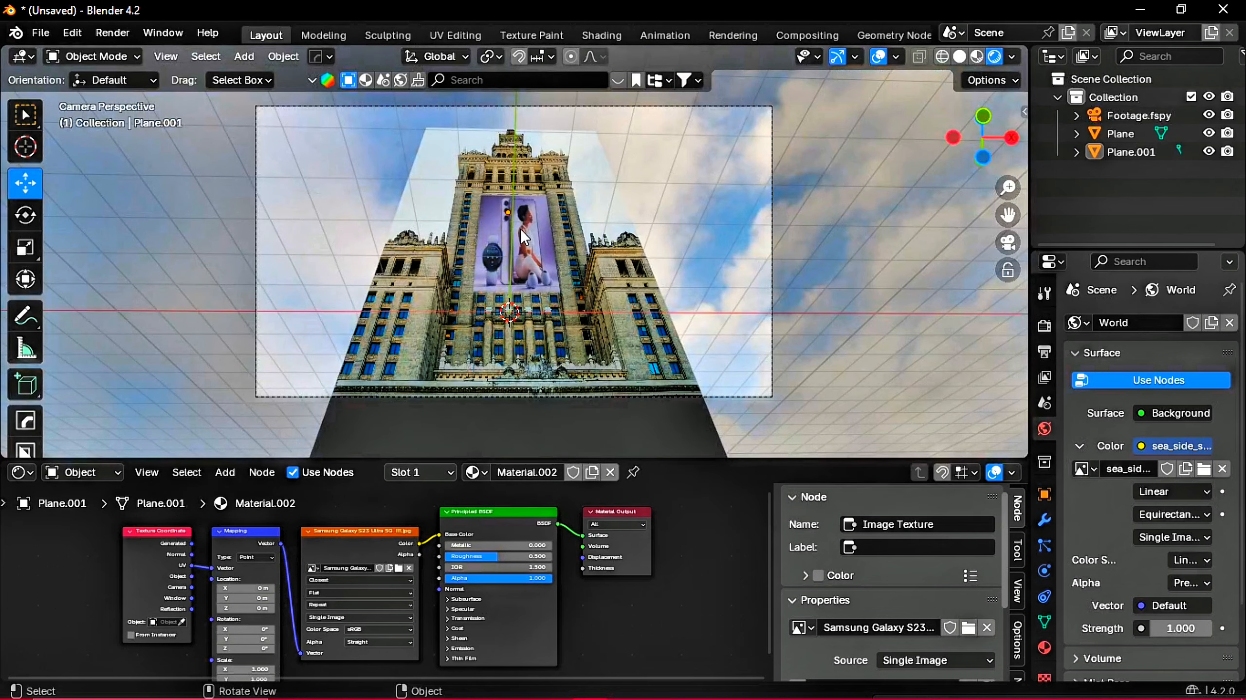
pyautogui.scroll(1, 498, 144)
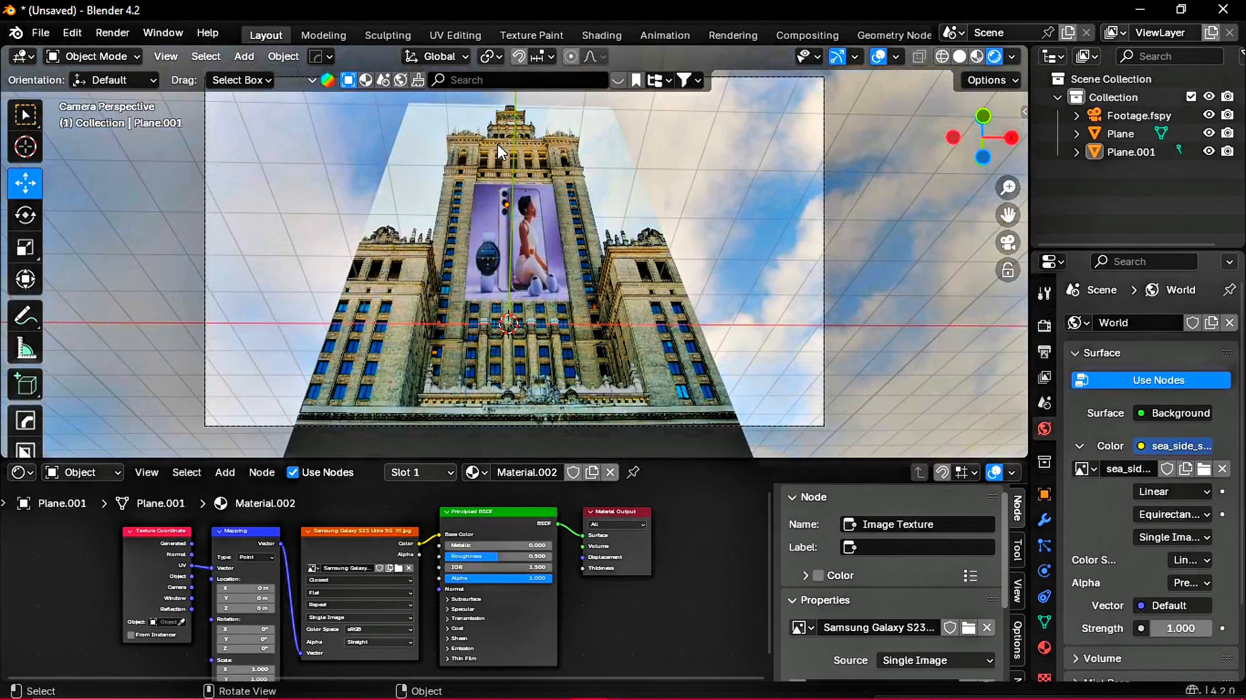
# - Make the render film background transparent
pyautogui.click(1044, 624)
pyautogui.scroll(-3, 1197, 610)
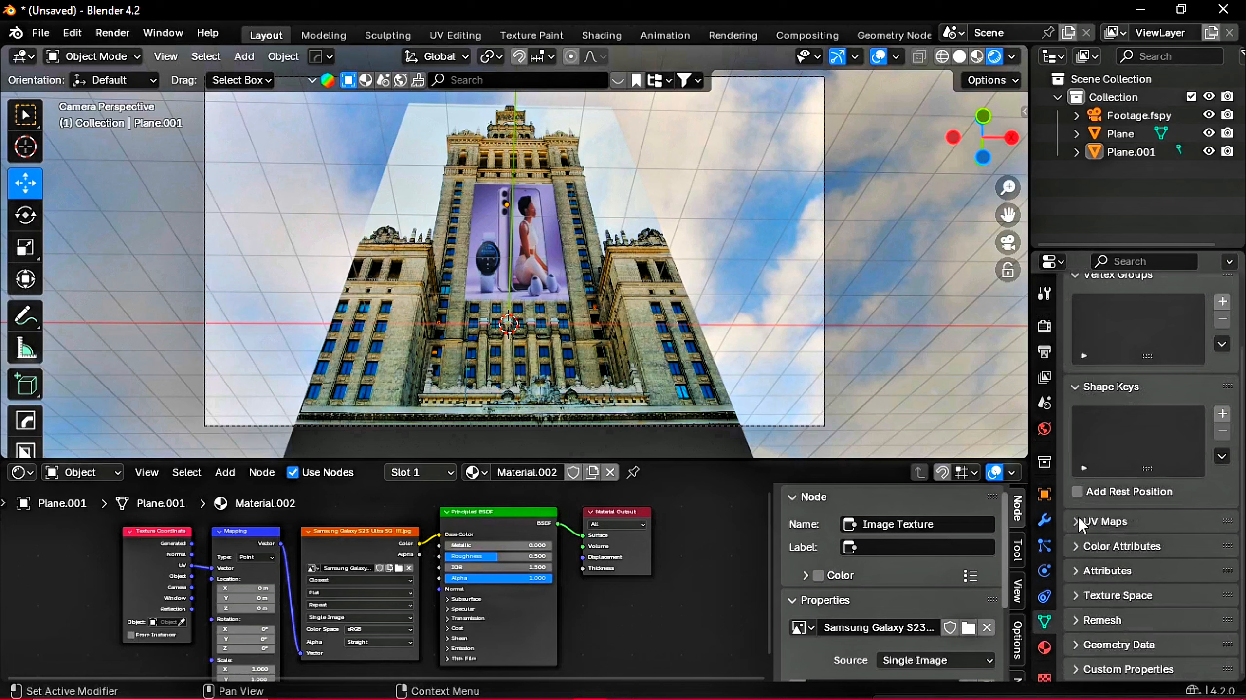
pyautogui.click(1044, 325)
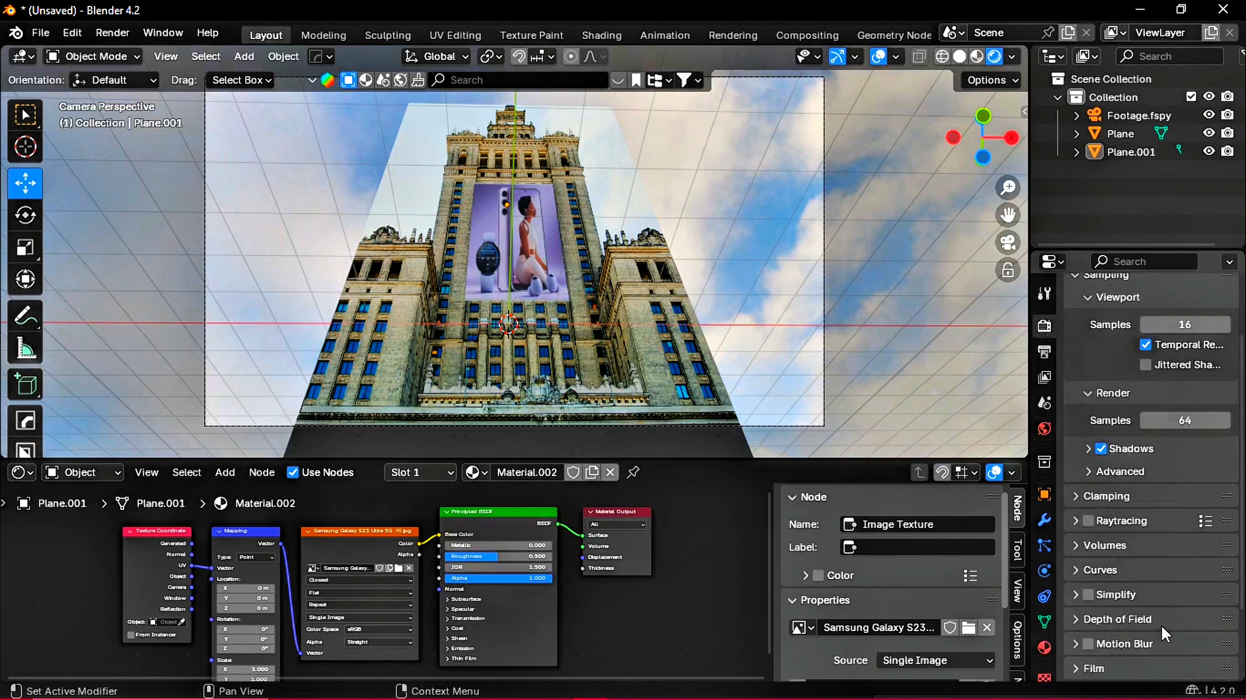
pyautogui.scroll(-5, 1164, 633)
pyautogui.click(1077, 571)
pyautogui.scroll(-4, 1128, 613)
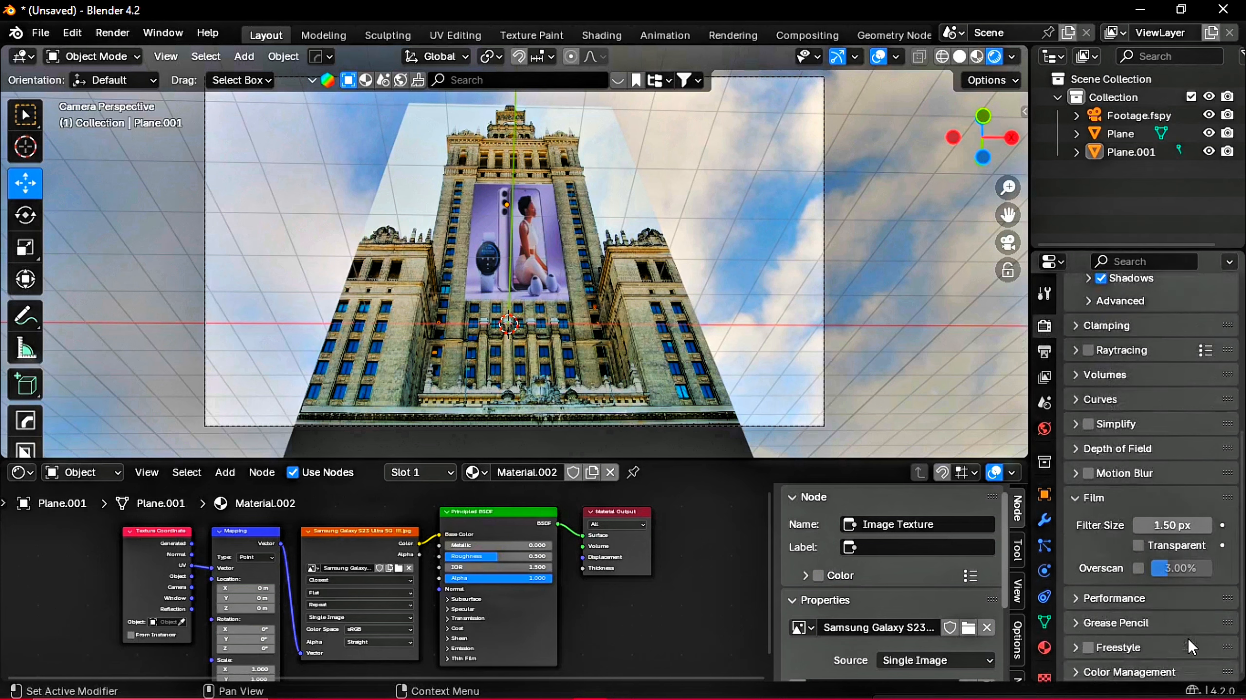
pyautogui.click(1137, 543)
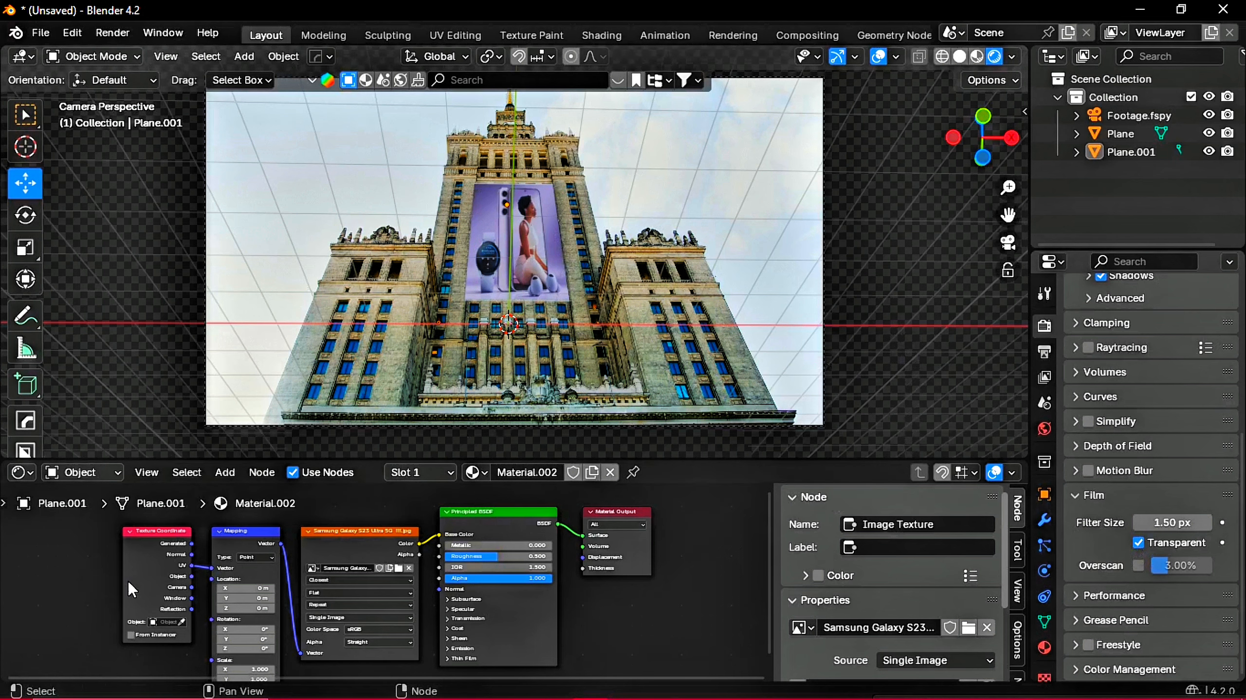
# - Replace the Shader Editor with a Timeline, select the billboard plane and set the playhead to frame 1
pyautogui.click(22, 472)
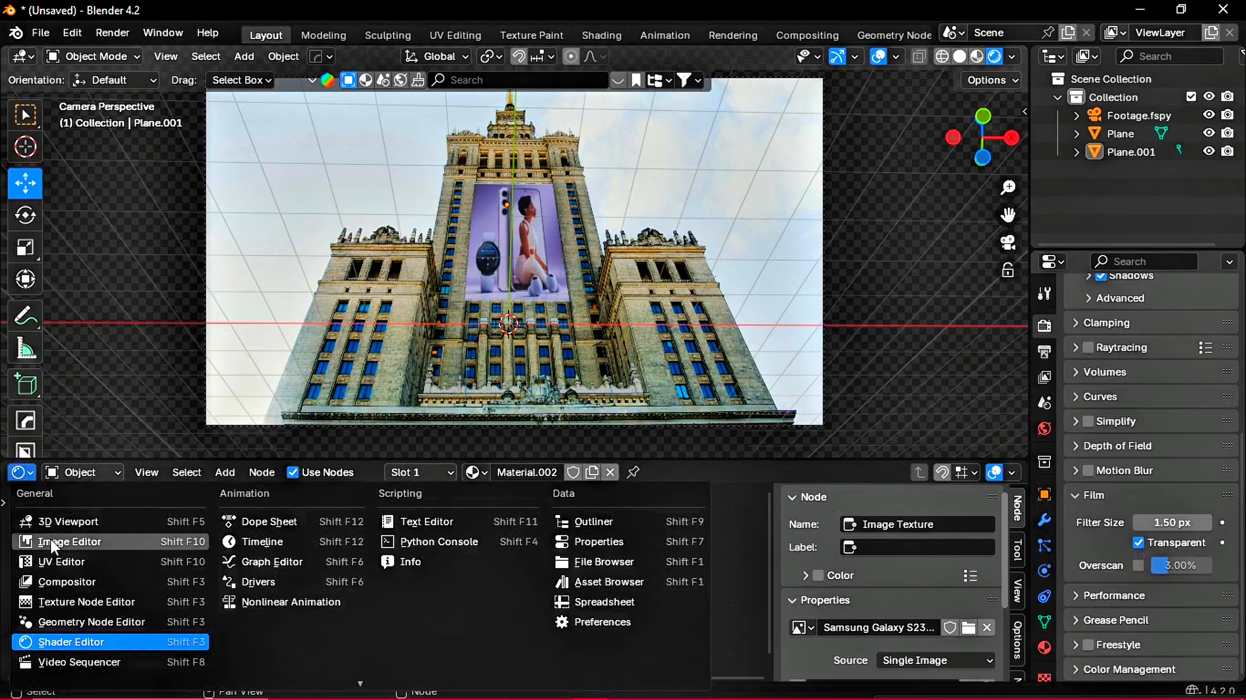
pyautogui.click(272, 543)
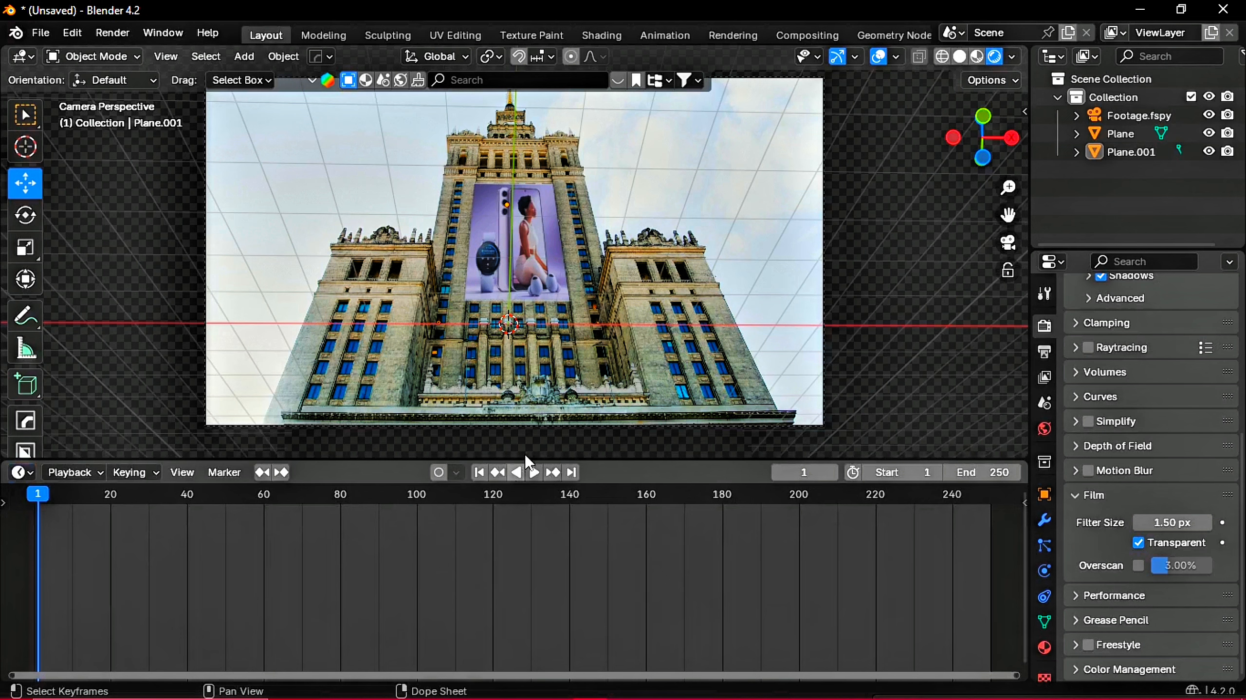
pyautogui.click(543, 255)
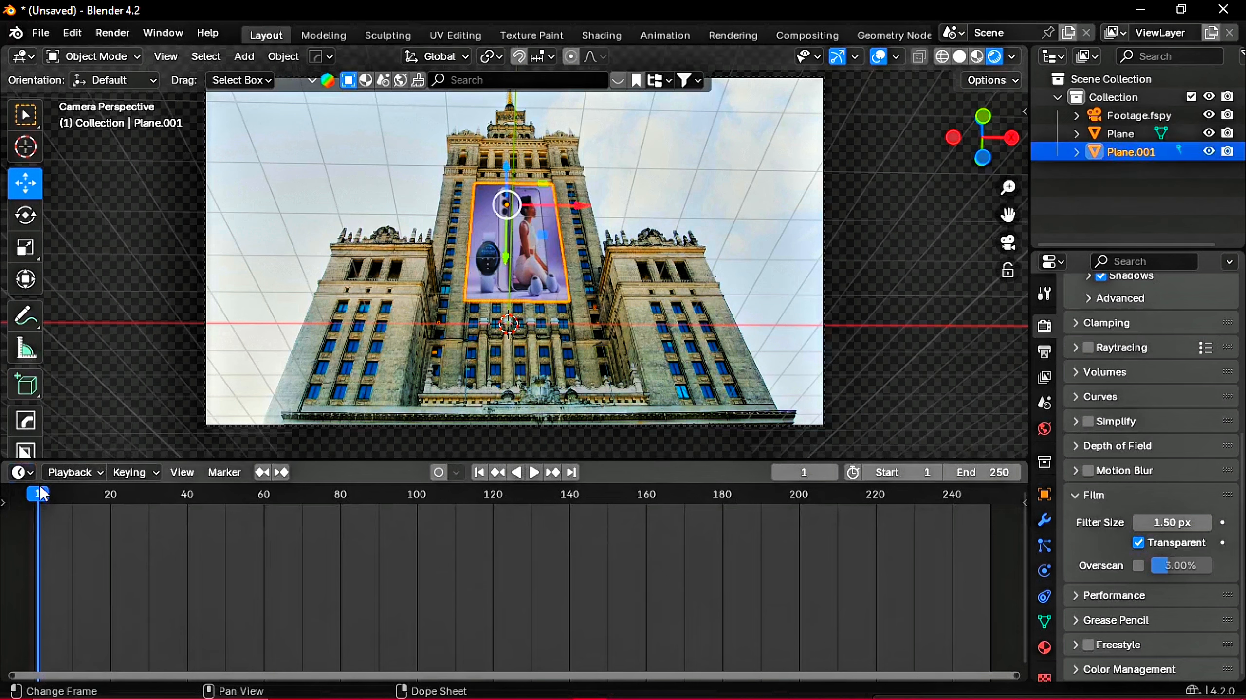
pyautogui.moveTo(40, 497)
pyautogui.mouseDown()
pyautogui.moveTo(265, 498)
pyautogui.moveTo(35, 498)
pyautogui.mouseUp()
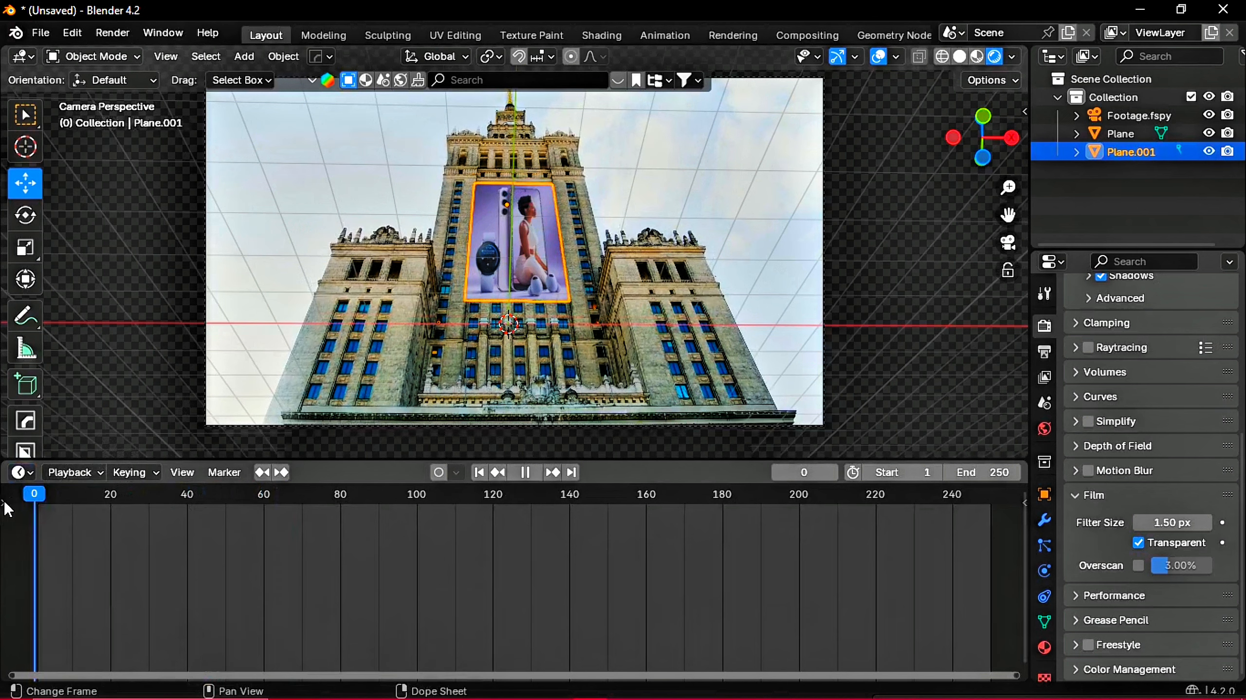
pyautogui.click(479, 473)
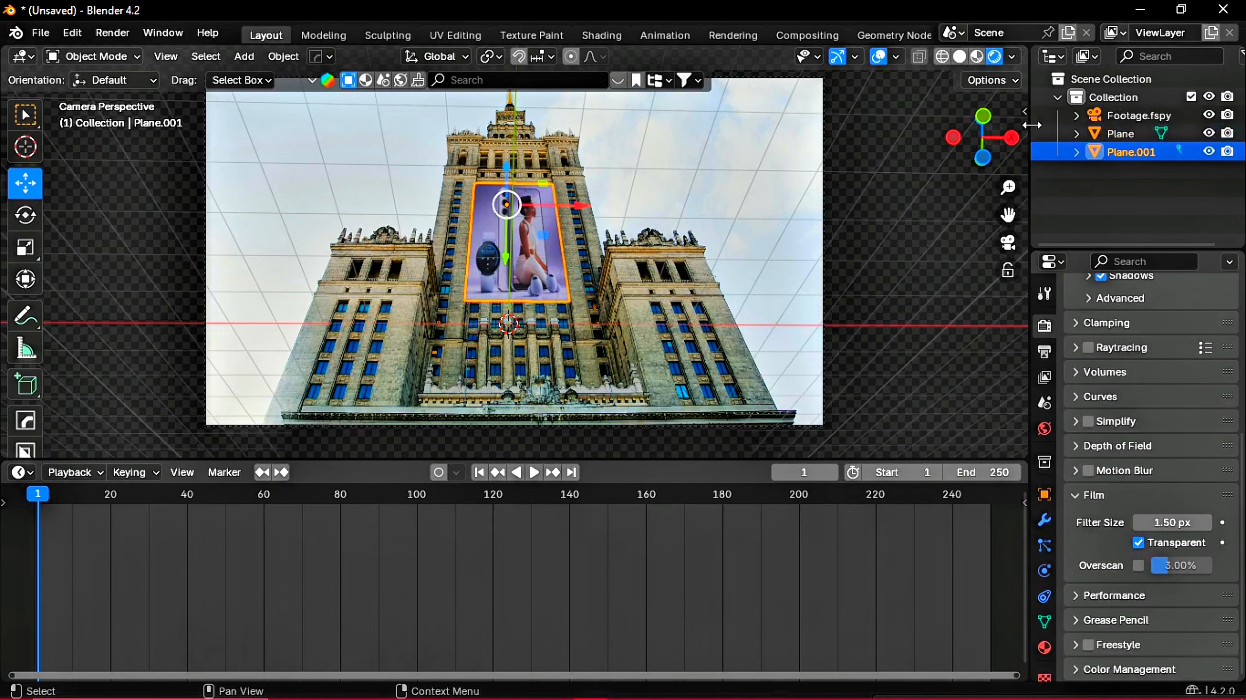
# - Create a new GeoTracker for the billboard plane with the Footage.fspy camera and load the building footage as its clip
pyautogui.press('n')
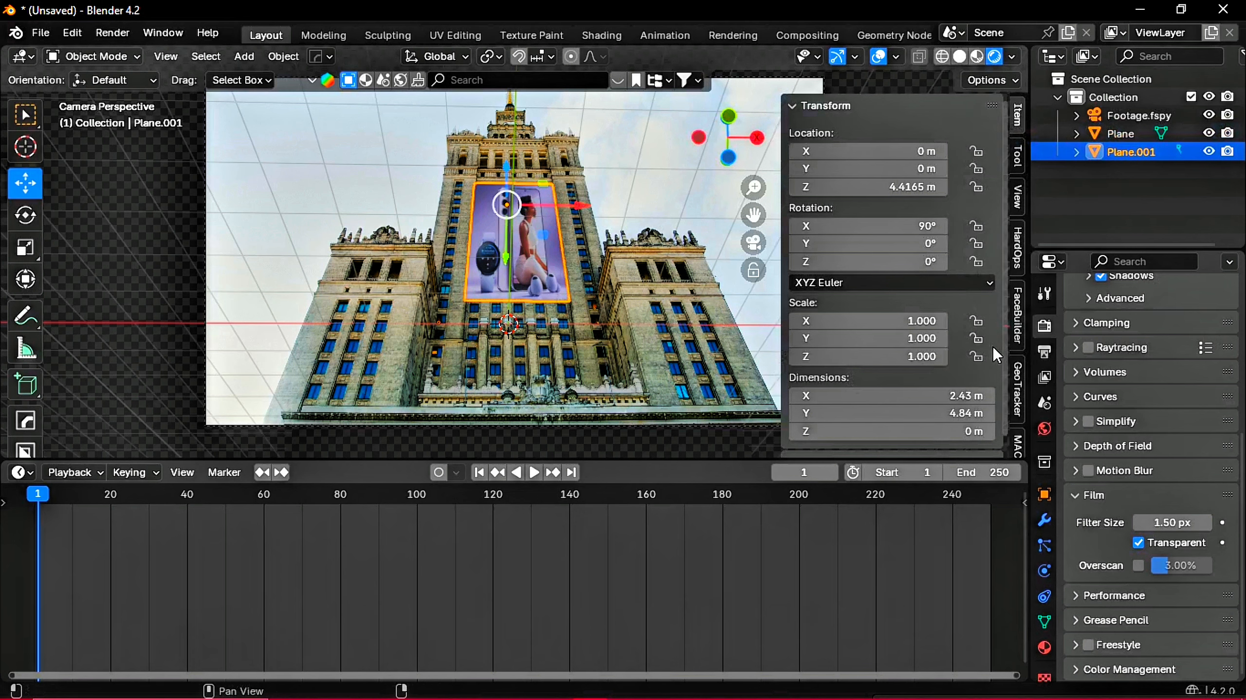
pyautogui.click(1018, 392)
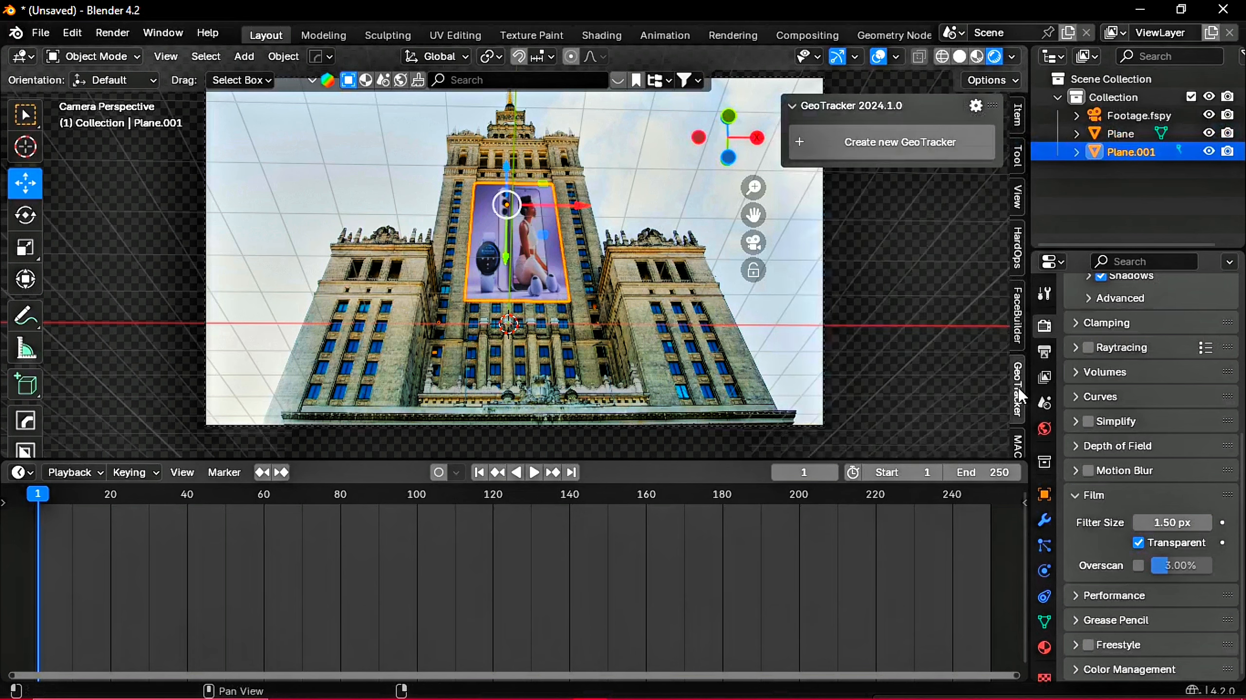
pyautogui.click(886, 146)
pyautogui.click(987, 221)
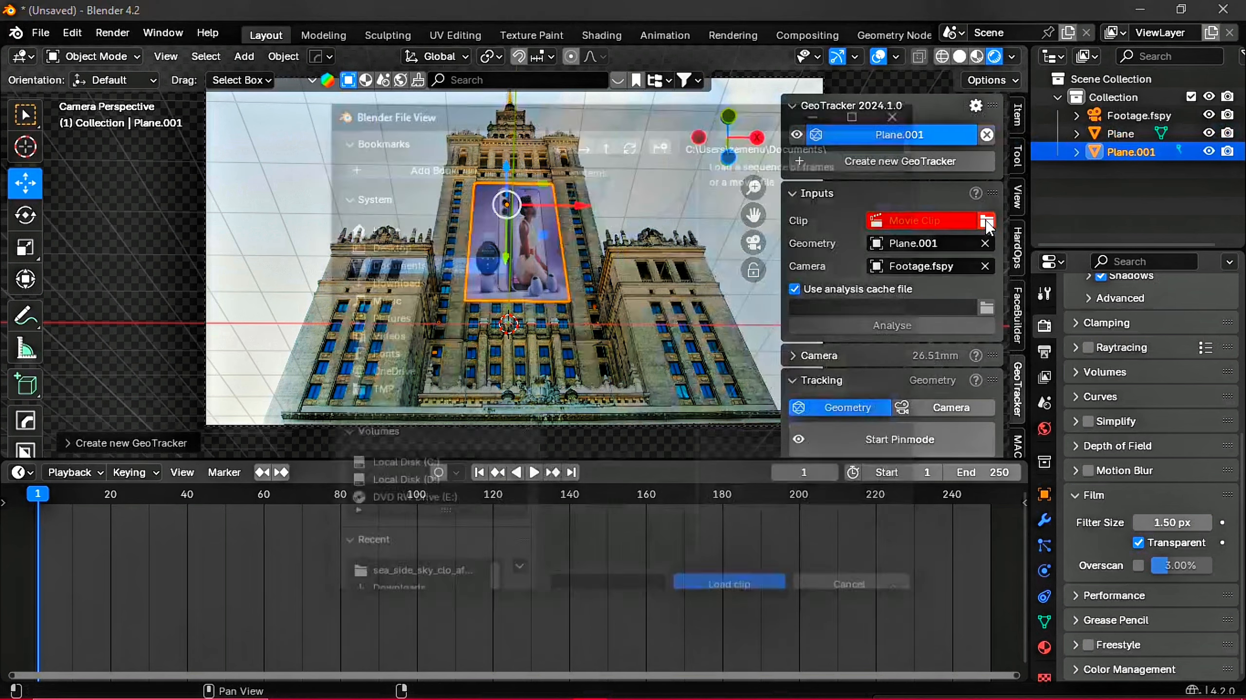
pyautogui.click(740, 578)
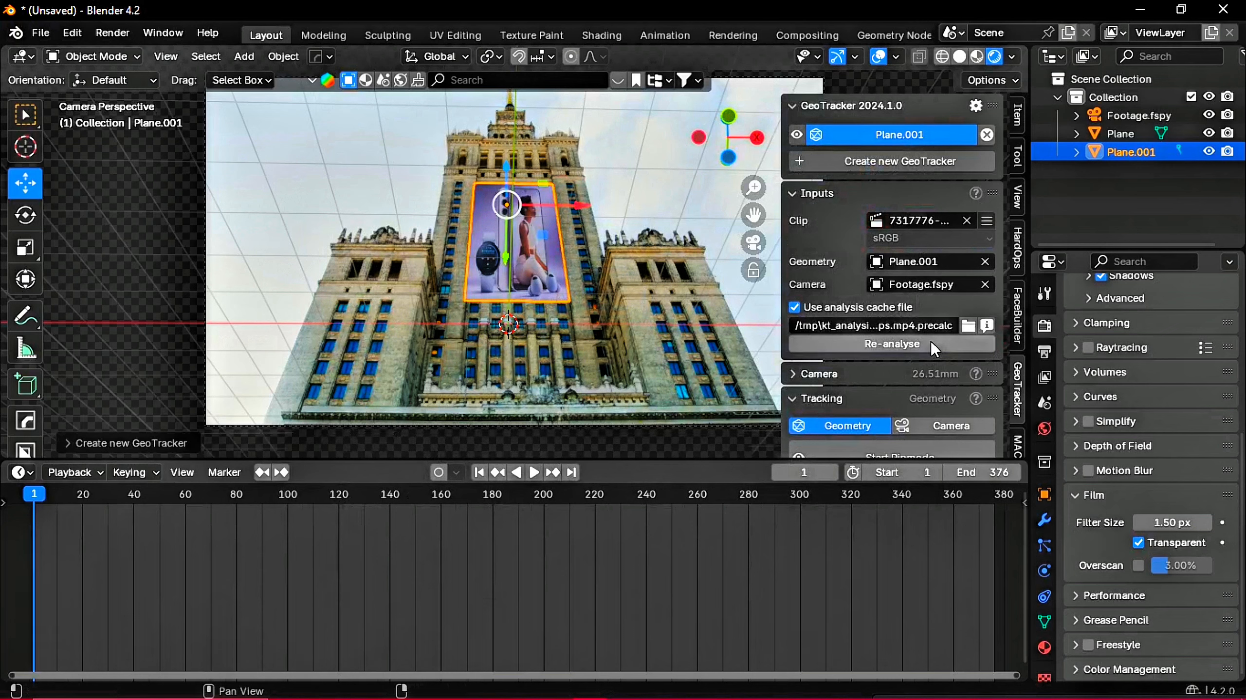
# - Re-analyse the clip from frame 1 to 376, rebuilding the existing analysis file
pyautogui.click(900, 351)
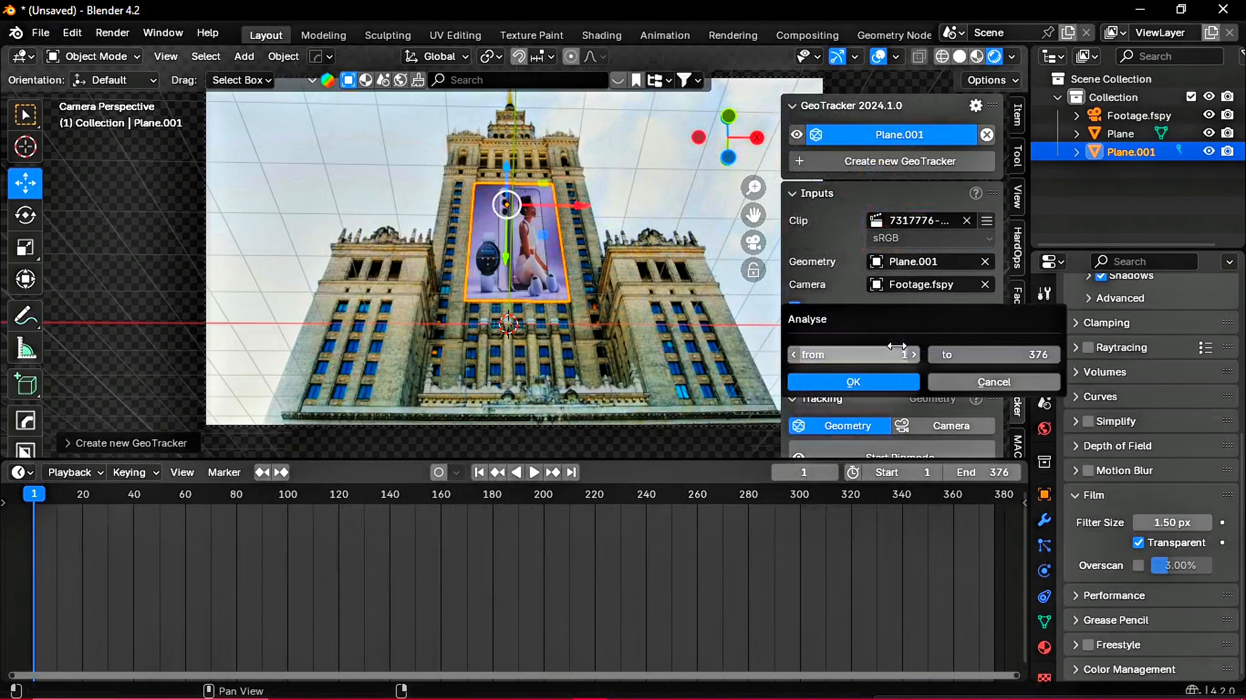
pyautogui.click(868, 390)
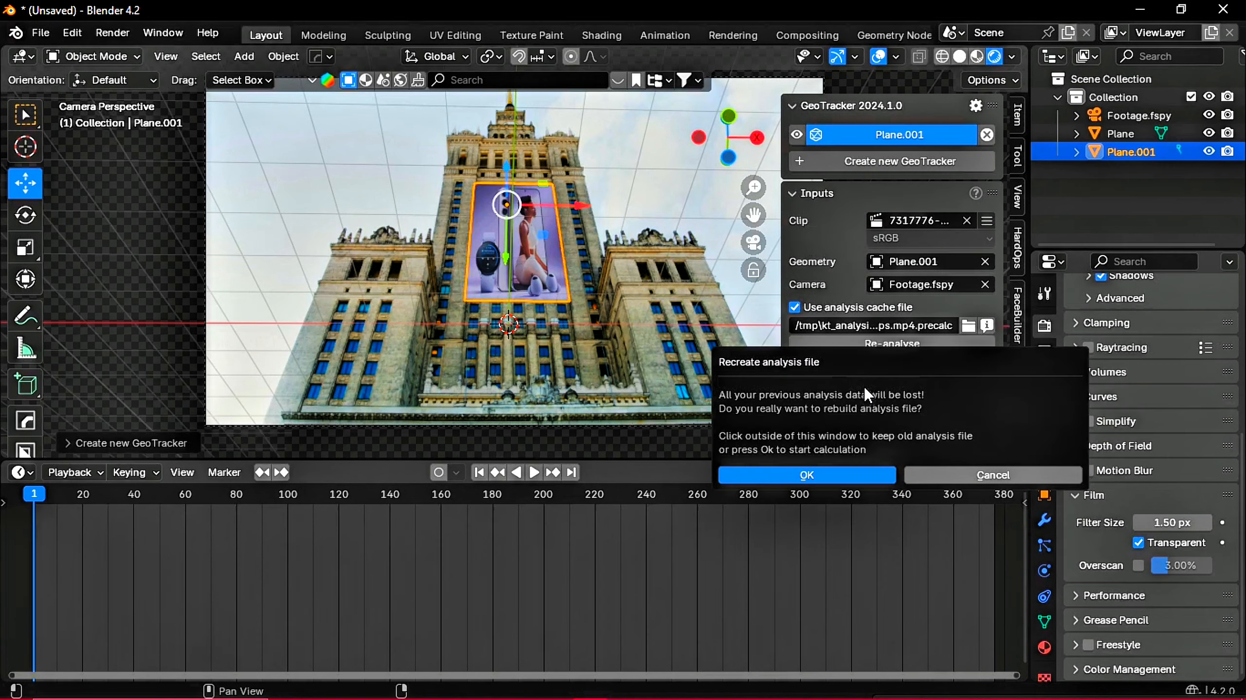
pyautogui.click(807, 474)
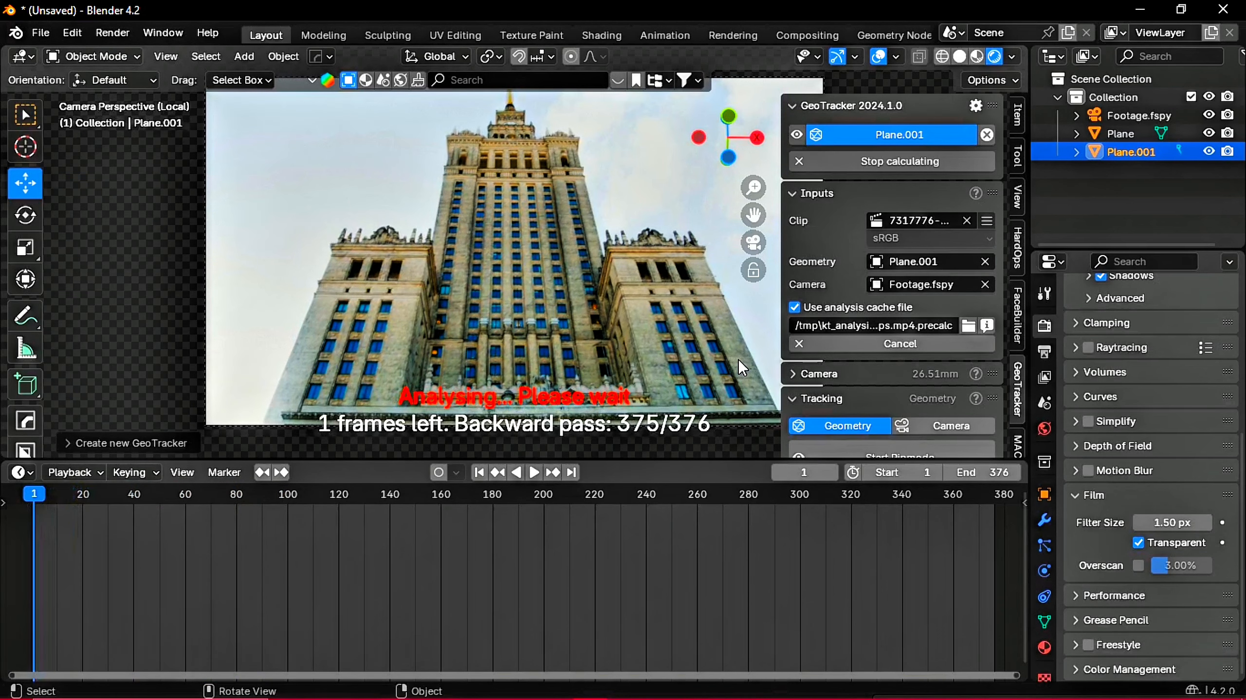
# - Expand the GeoTracker's camera settings and set its tracking target to Camera
pyautogui.click(790, 374)
pyautogui.scroll(-5, 876, 384)
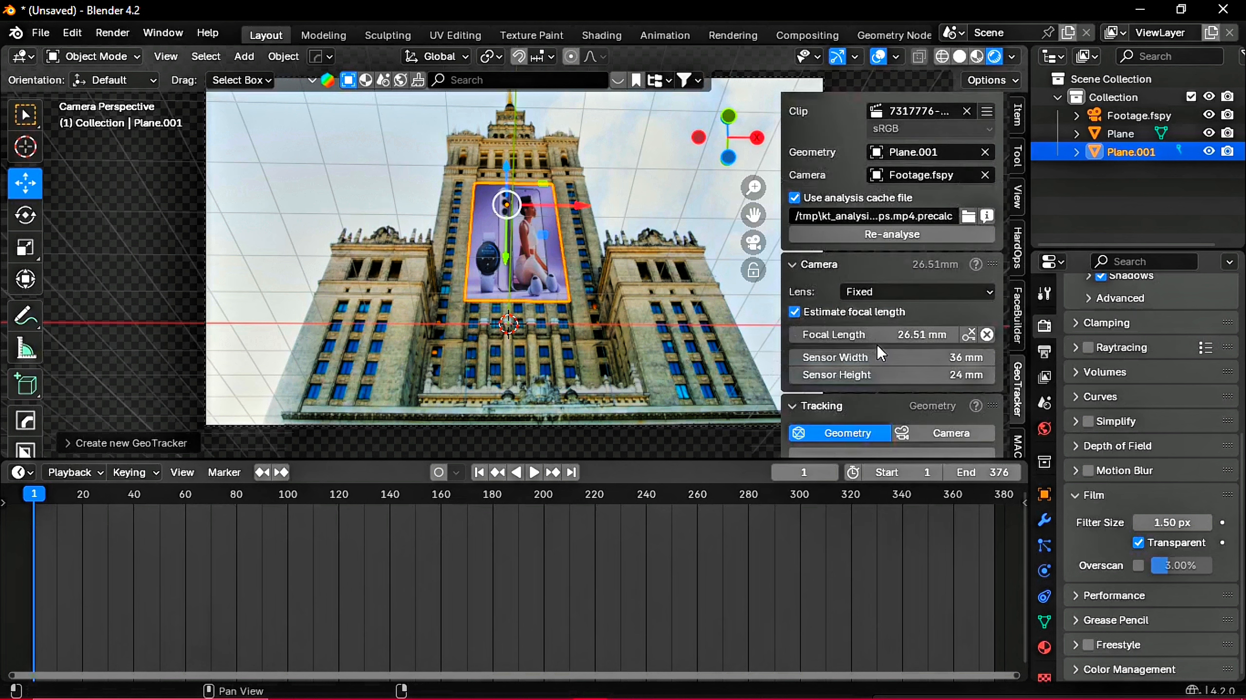
pyautogui.scroll(-2, 878, 394)
pyautogui.click(916, 396)
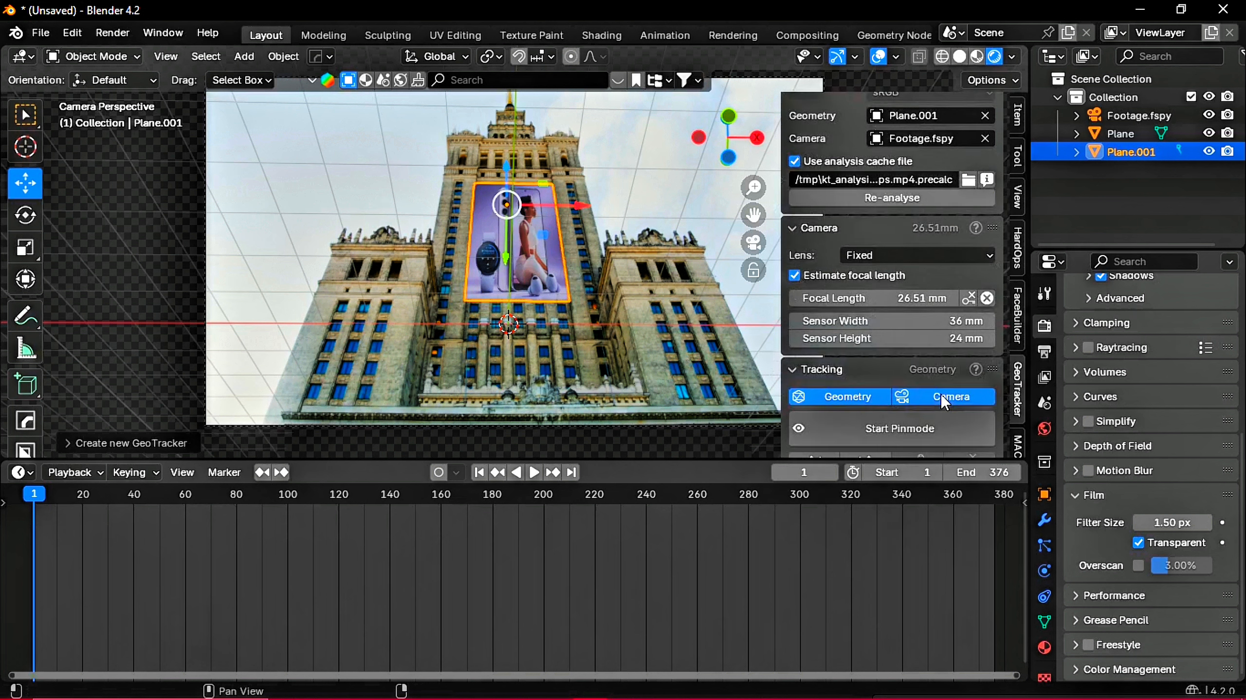
# - Start Pinmode, track the camera forward to the end of the clip and exit Pinmode
pyautogui.scroll(-6, 912, 392)
pyautogui.click(885, 278)
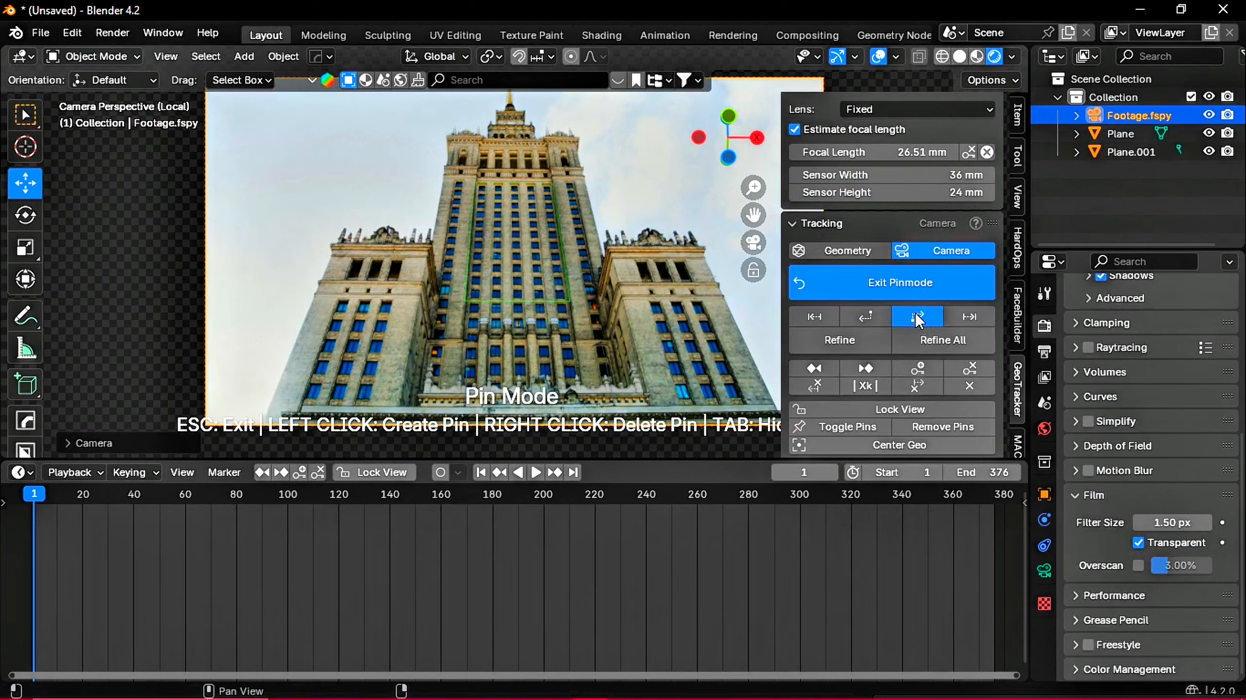
pyautogui.click(884, 317)
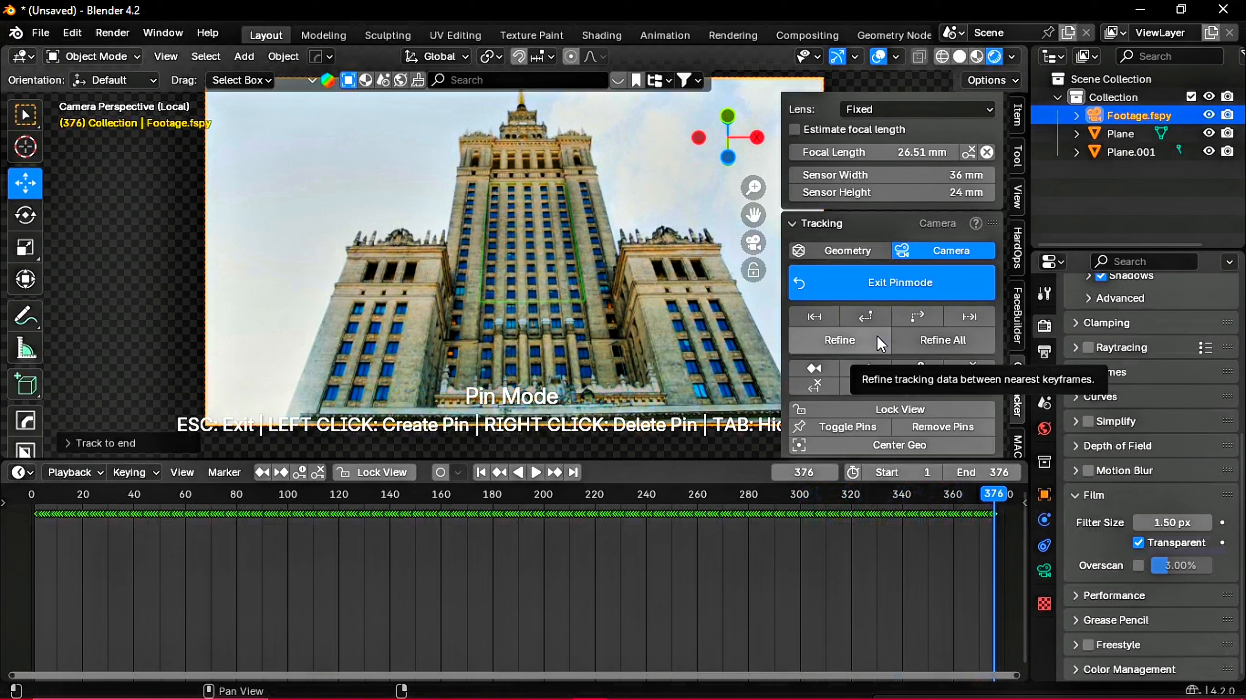
pyautogui.click(888, 282)
# - Select the billboard plane, play the tracked shot and stop the playhead at frame 51
pyautogui.click(534, 222)
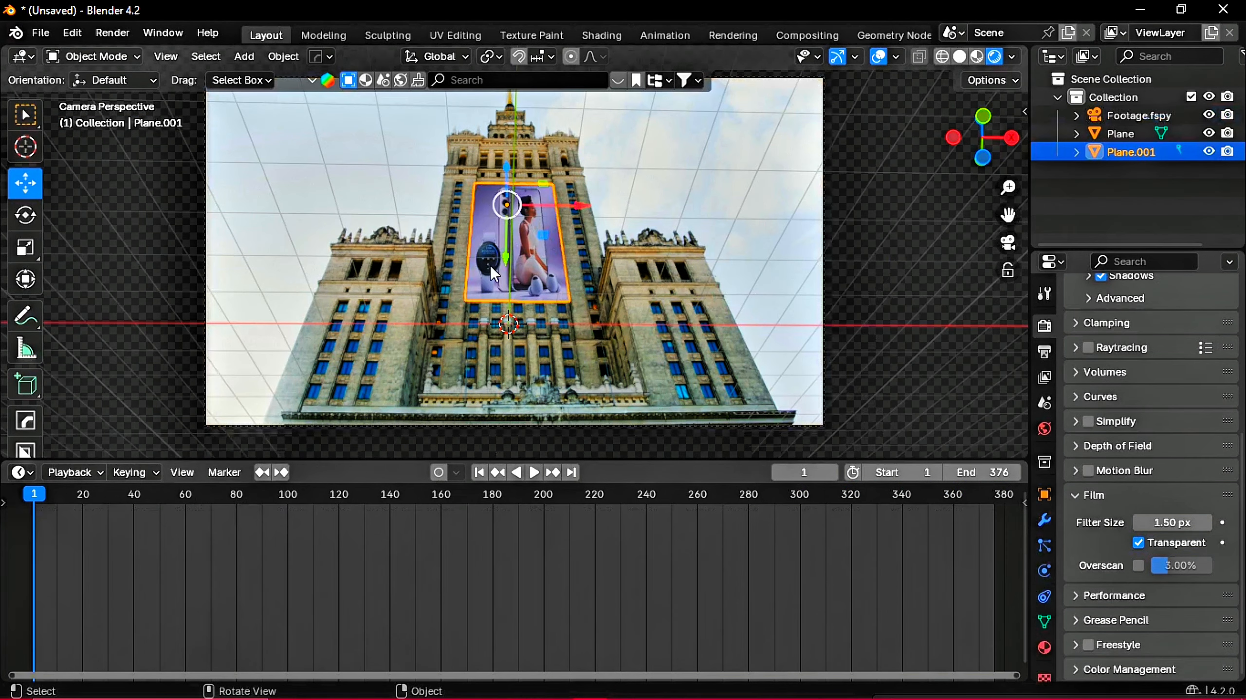
pyautogui.press('space')
pyautogui.moveTo(157, 503)
pyautogui.mouseDown()
pyautogui.moveTo(181, 503)
pyautogui.moveTo(163, 511)
pyautogui.mouseUp()
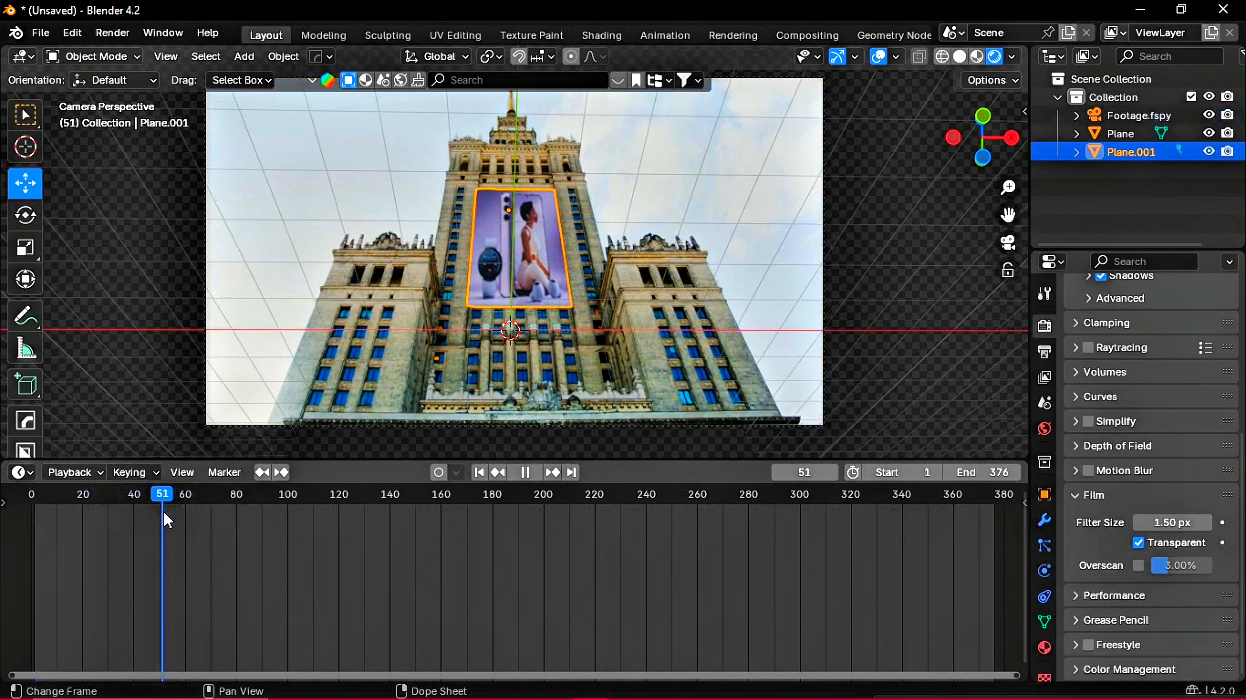
pyautogui.press('space')
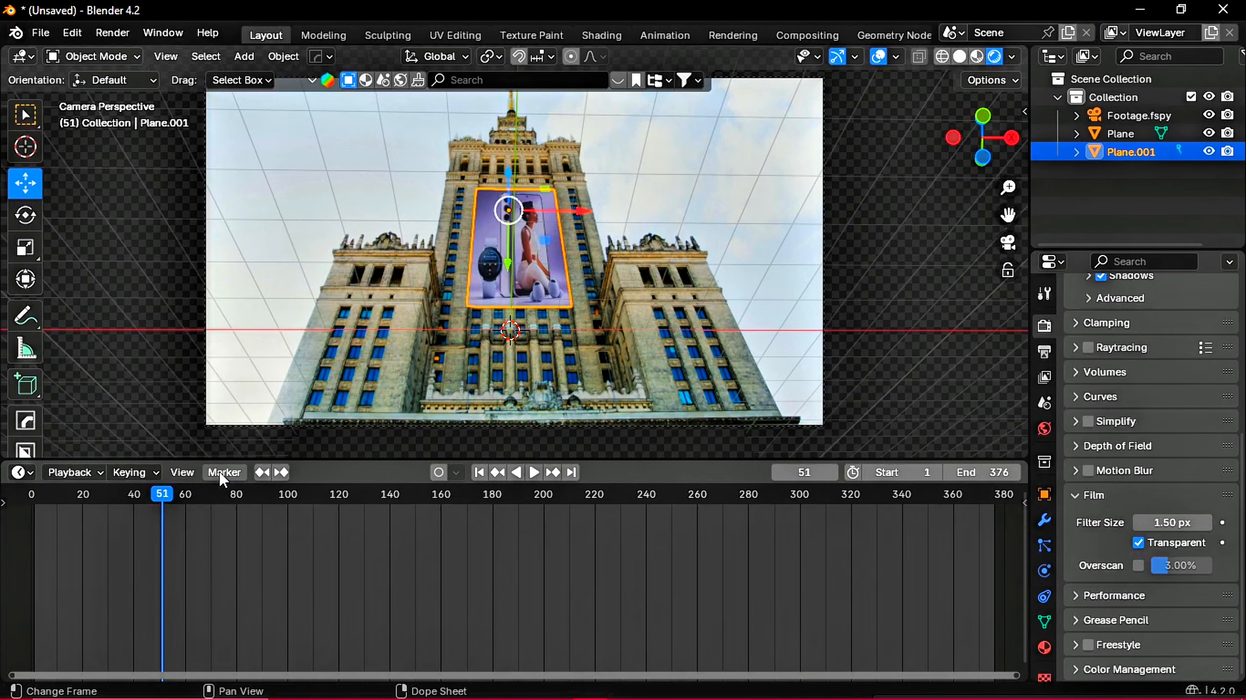
# - Enable auto keying, keyframe the billboard plane at frame 51, and slide it down below the recess at frame 140
pyautogui.click(439, 472)
pyautogui.moveTo(508, 173); pyautogui.dragTo(508, 176)
pyautogui.moveTo(163, 497); pyautogui.dragTo(391, 517)
pyautogui.moveTo(514, 173); pyautogui.dragTo(526, 316)
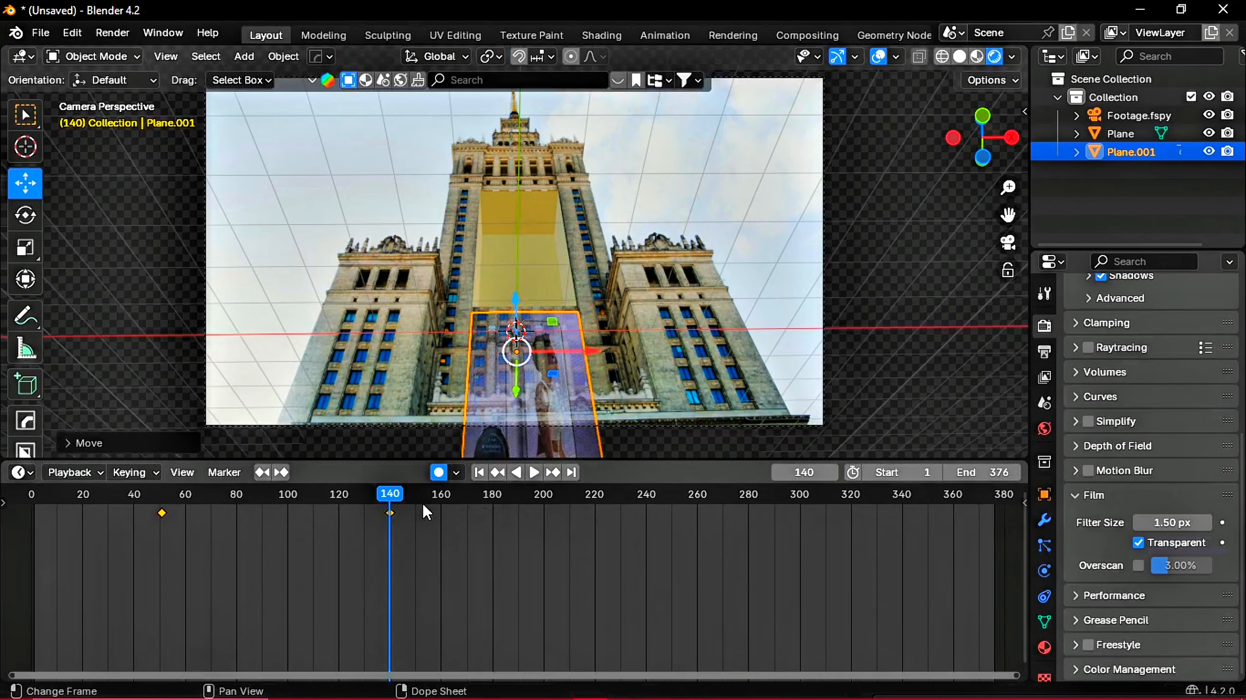
# - Play the animation from the start to check the billboard plane sliding down off the recess
pyautogui.moveTo(392, 497); pyautogui.dragTo(33, 475)
pyautogui.click(535, 473)
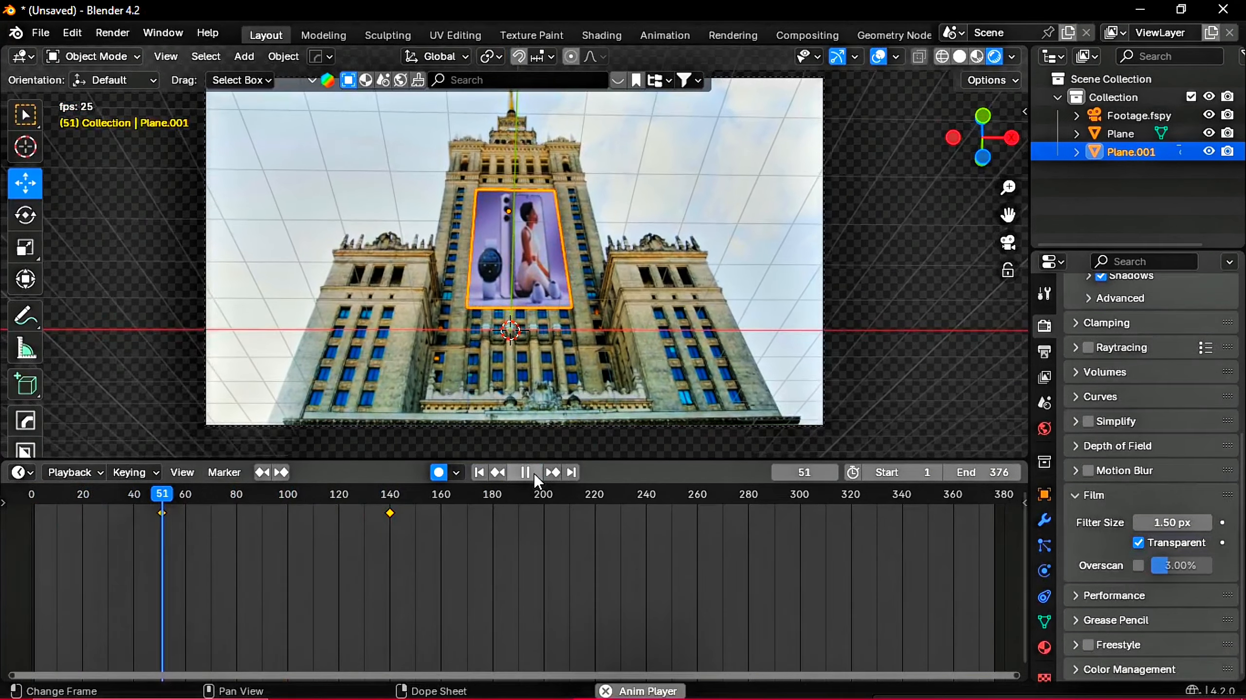
pyautogui.click(524, 472)
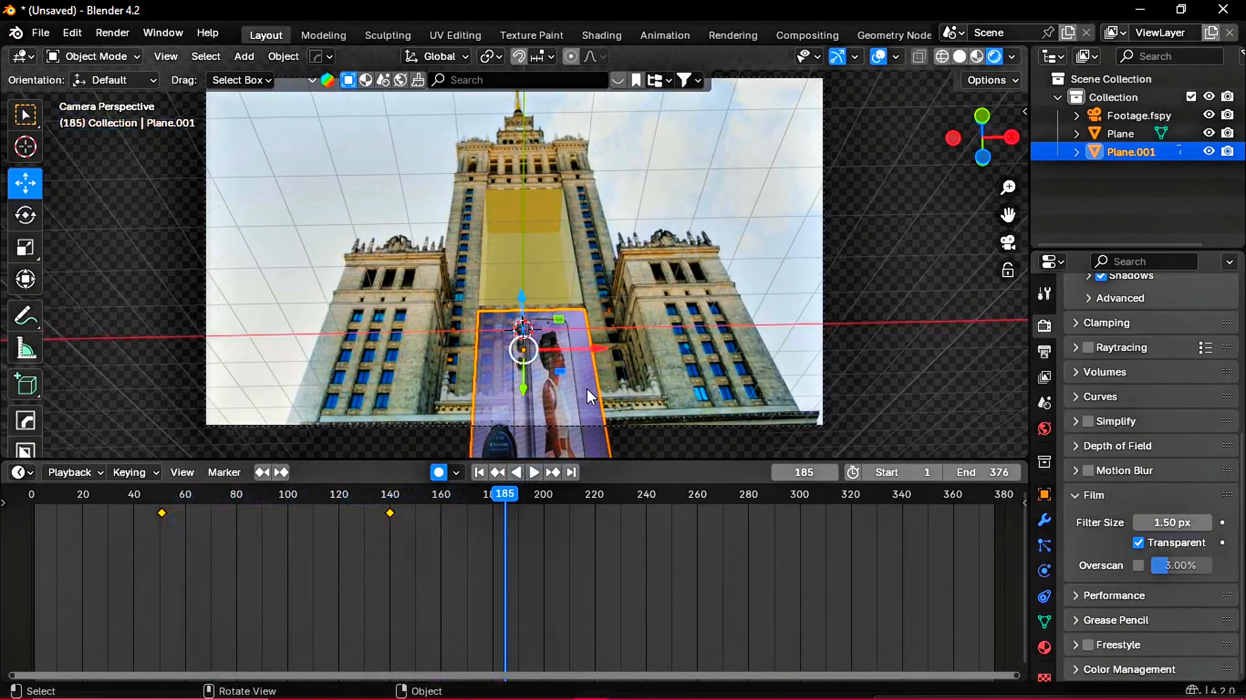
# - At frame 185, shift the lowered plane slightly along Y behind the facade, deselect it and return to the camera view
pyautogui.moveTo(736, 353); pyautogui.dragTo(298, 161, button='middle')
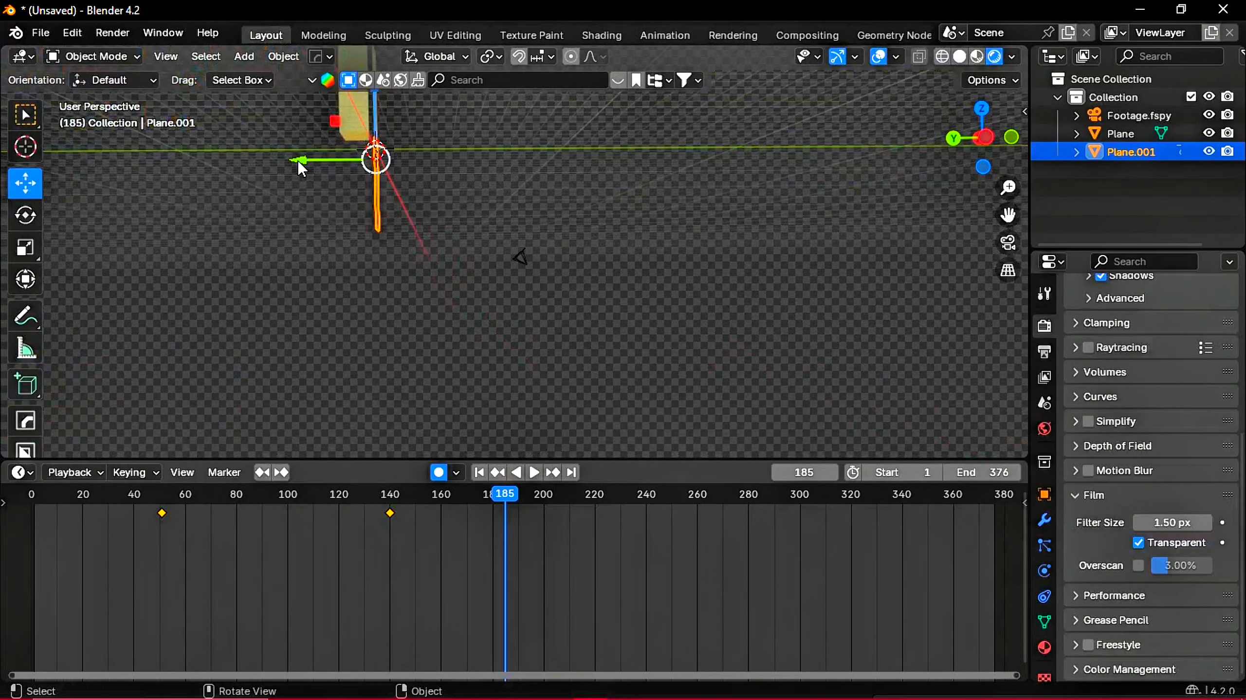
pyautogui.moveTo(297, 161); pyautogui.dragTo(292, 163)
pyautogui.click(673, 240)
pyautogui.moveTo(674, 241); pyautogui.dragTo(608, 230, button='middle')
pyautogui.click(1009, 243)
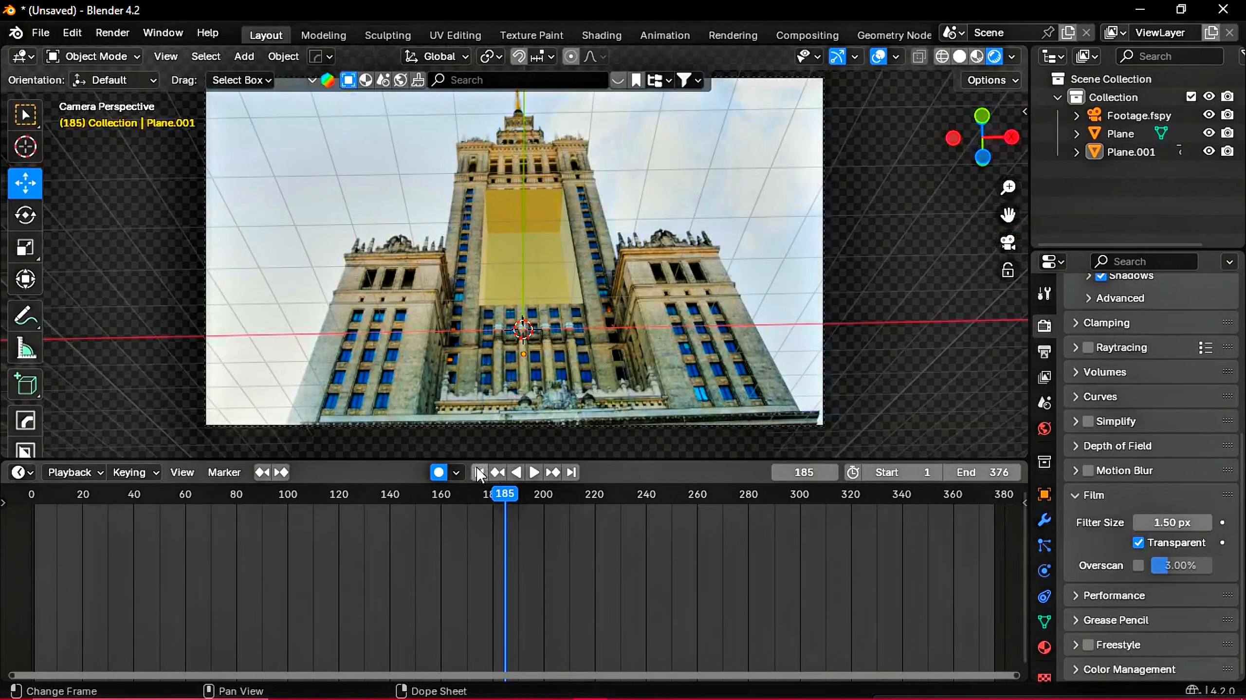
# - Replay the shot from the first frame to check that the plane slides behind the facade
pyautogui.click(480, 473)
pyautogui.press('space')
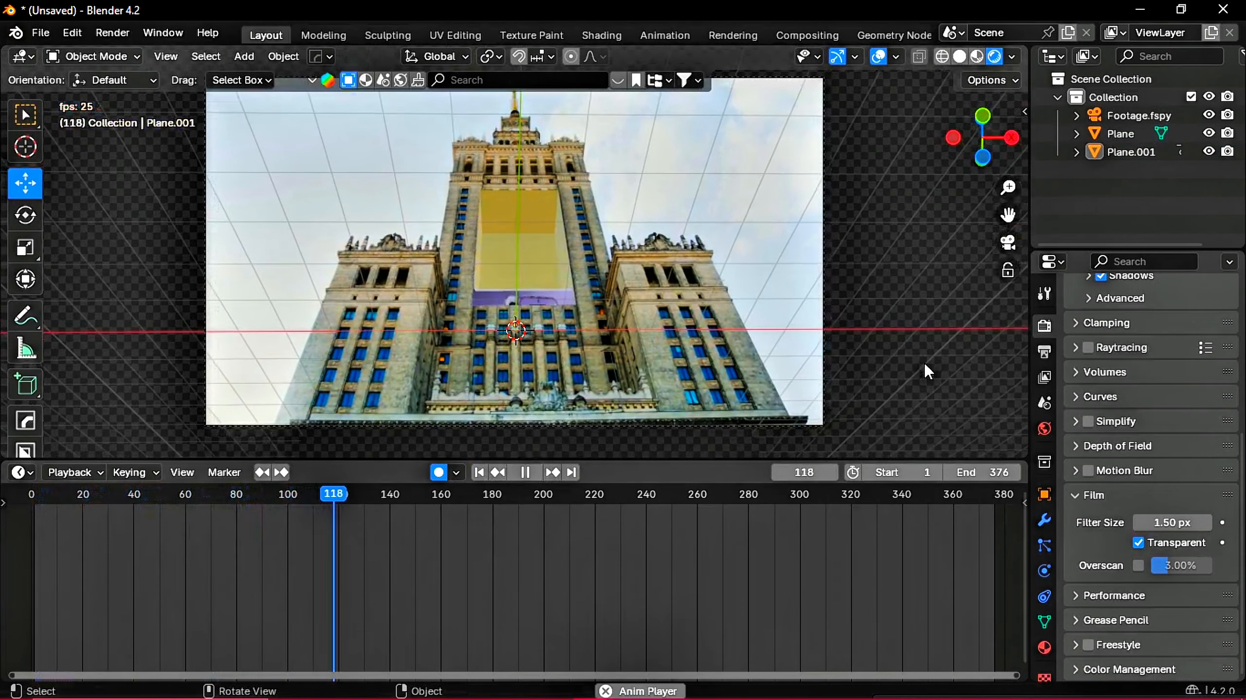
pyautogui.press('space')
# - Append the Samsung galaxy collection from the phone's .blend file in D:\VFX\work-1\01
pyautogui.moveTo(717, 342); pyautogui.dragTo(1054, 212, button='middle')
pyautogui.moveTo(1008, 215); pyautogui.dragTo(999, 384)
pyautogui.scroll(7, 662, 272)
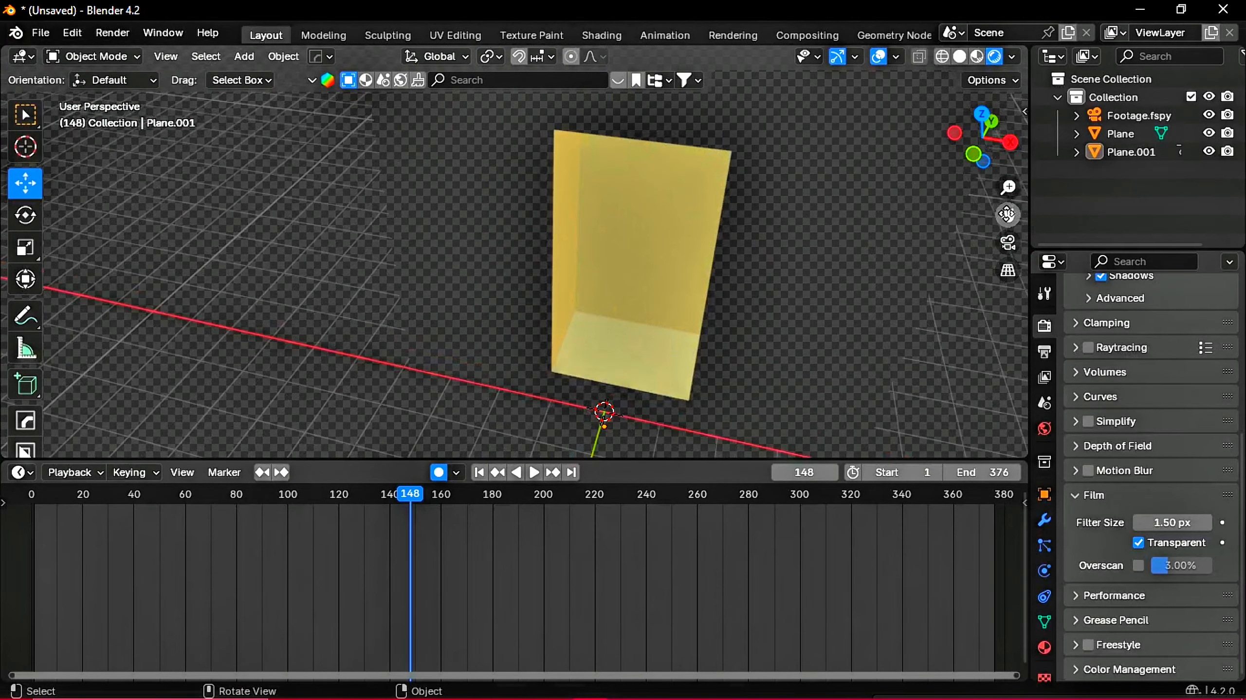
pyautogui.moveTo(1008, 215); pyautogui.dragTo(901, 196)
pyautogui.scroll(1, 506, 338)
pyautogui.scroll(-2, 510, 345)
pyautogui.click(41, 33)
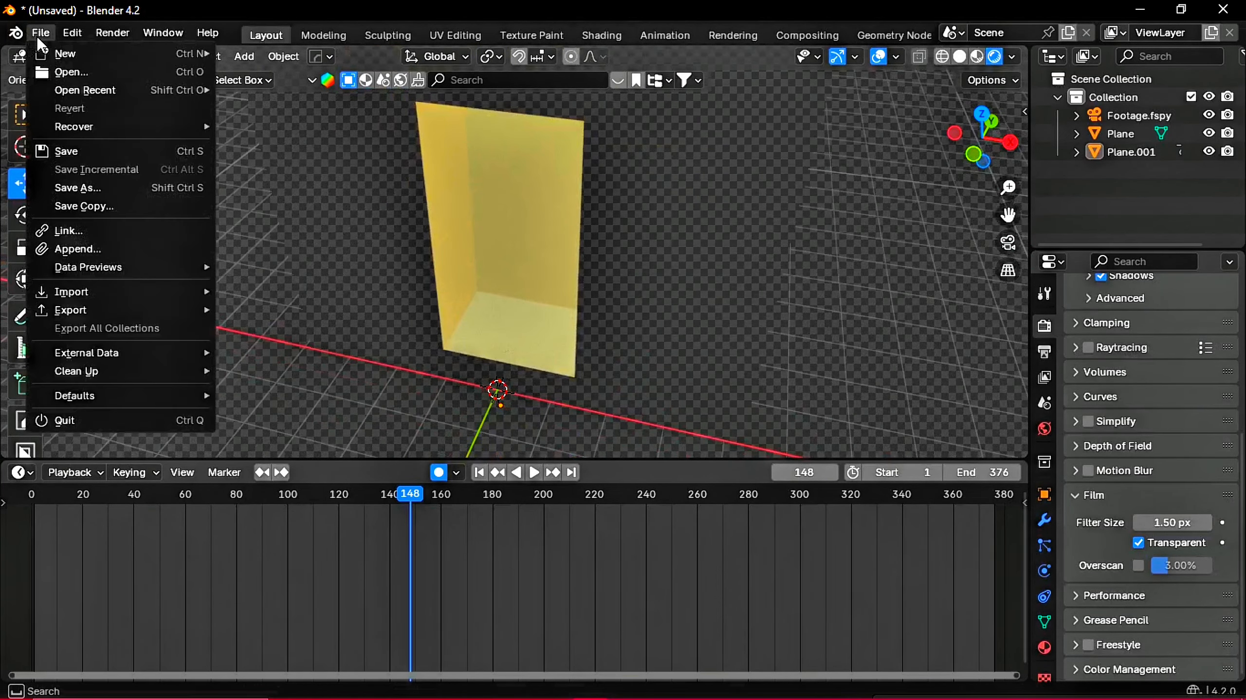
pyautogui.click(87, 251)
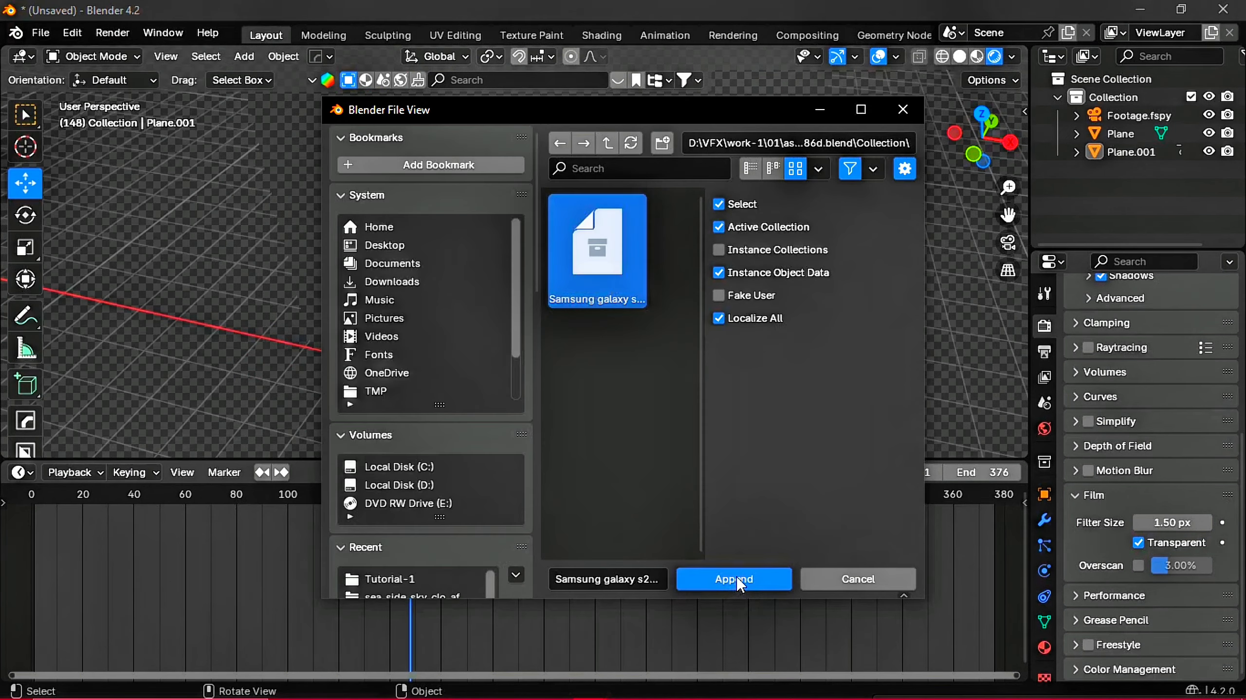
pyautogui.click(735, 578)
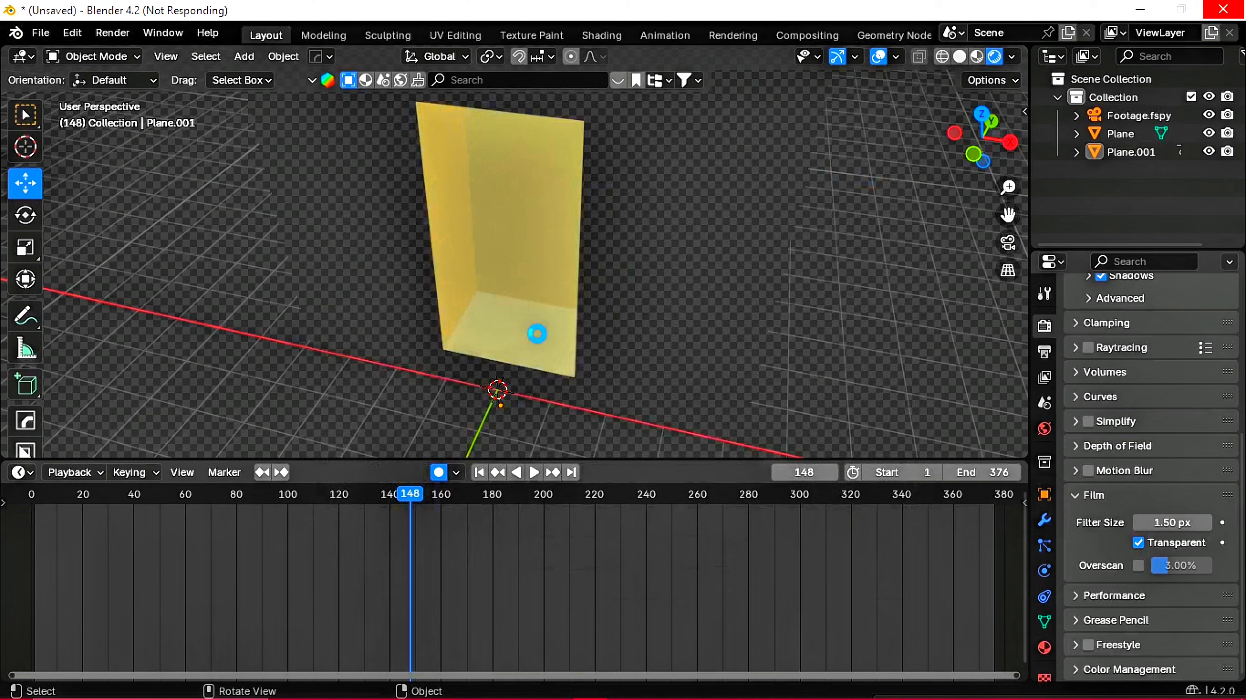
# - Raise the appended Samsung Galaxy model along Z to the floor of the recess at frame 376
pyautogui.scroll(-3, 537, 333)
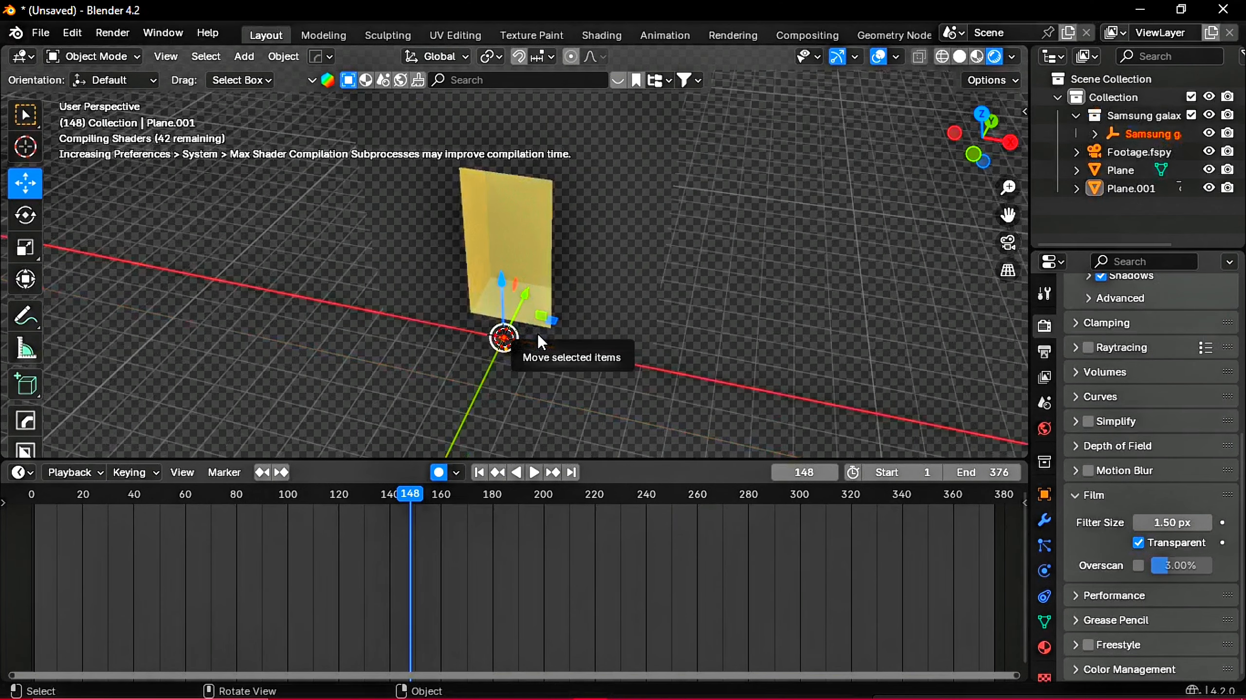
pyautogui.moveTo(503, 297); pyautogui.dragTo(503, 270)
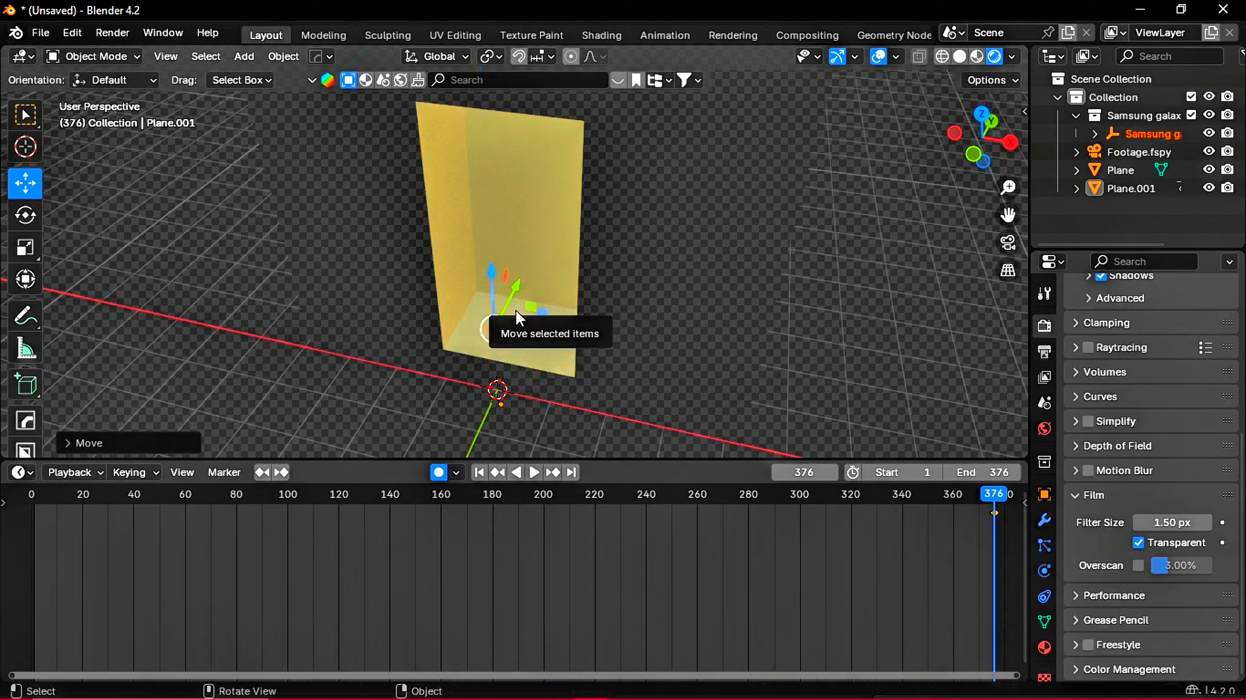
# - Scale up the Samsung Galaxy model and rotate it 90° about X so the phone stands upright
pyautogui.press('s')
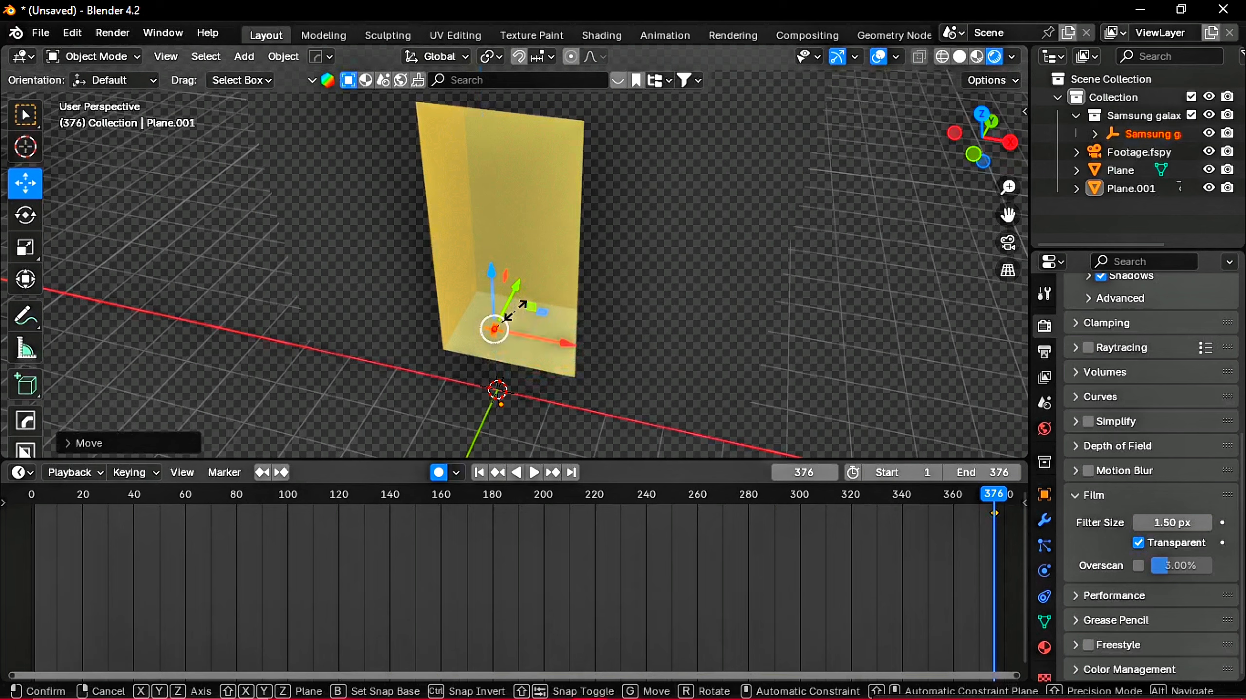
pyautogui.click(849, 365)
pyautogui.write('r')
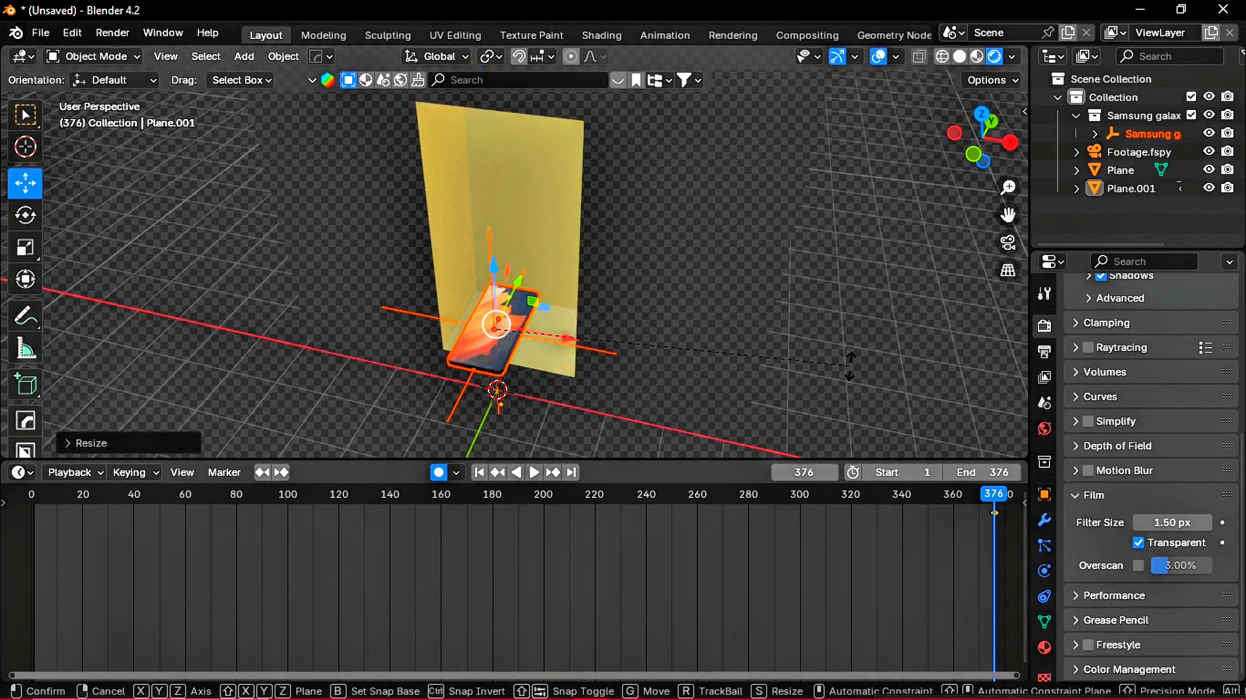
pyautogui.write('x90')
pyautogui.press('Return')
# - Lift the upright phone along Z within the recess and enlarge it to fit the opening
pyautogui.moveTo(517, 282); pyautogui.dragTo(537, 238)
pyautogui.moveTo(513, 215); pyautogui.dragTo(513, 159)
pyautogui.press('s')
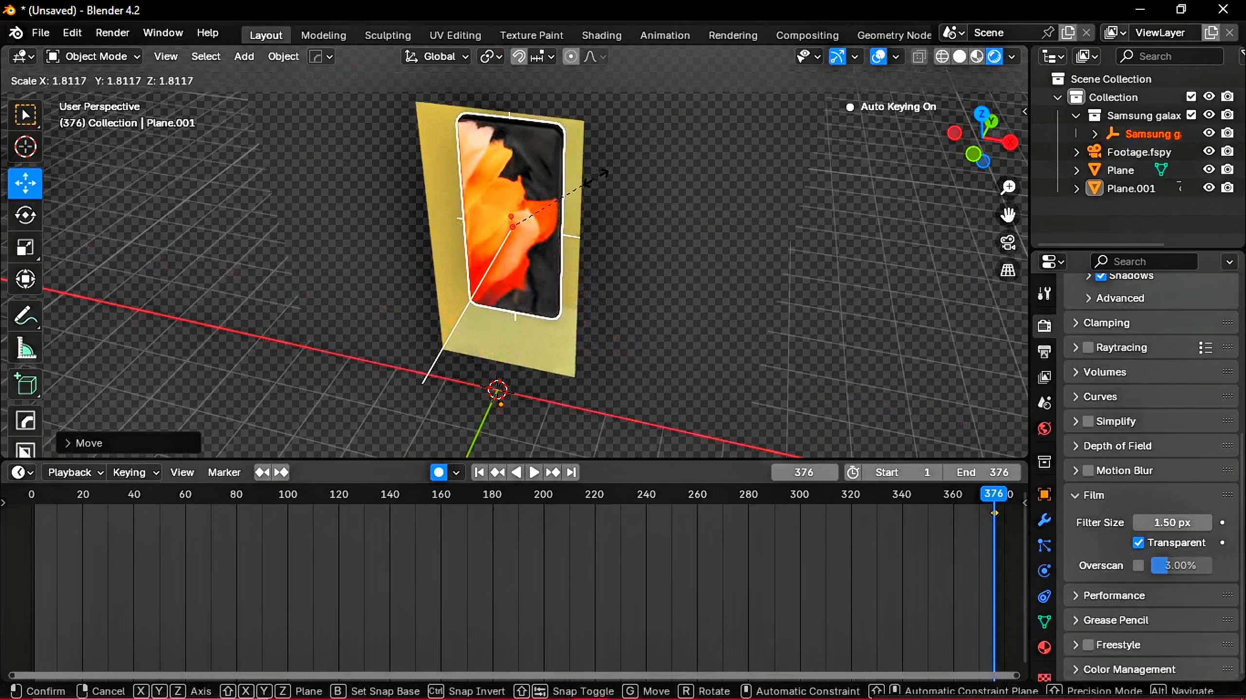
pyautogui.click(595, 206)
# - Nudge the phone along its axes until it is centred inside the recess, checking from several angles
pyautogui.moveTo(595, 206); pyautogui.dragTo(656, 176, button='middle')
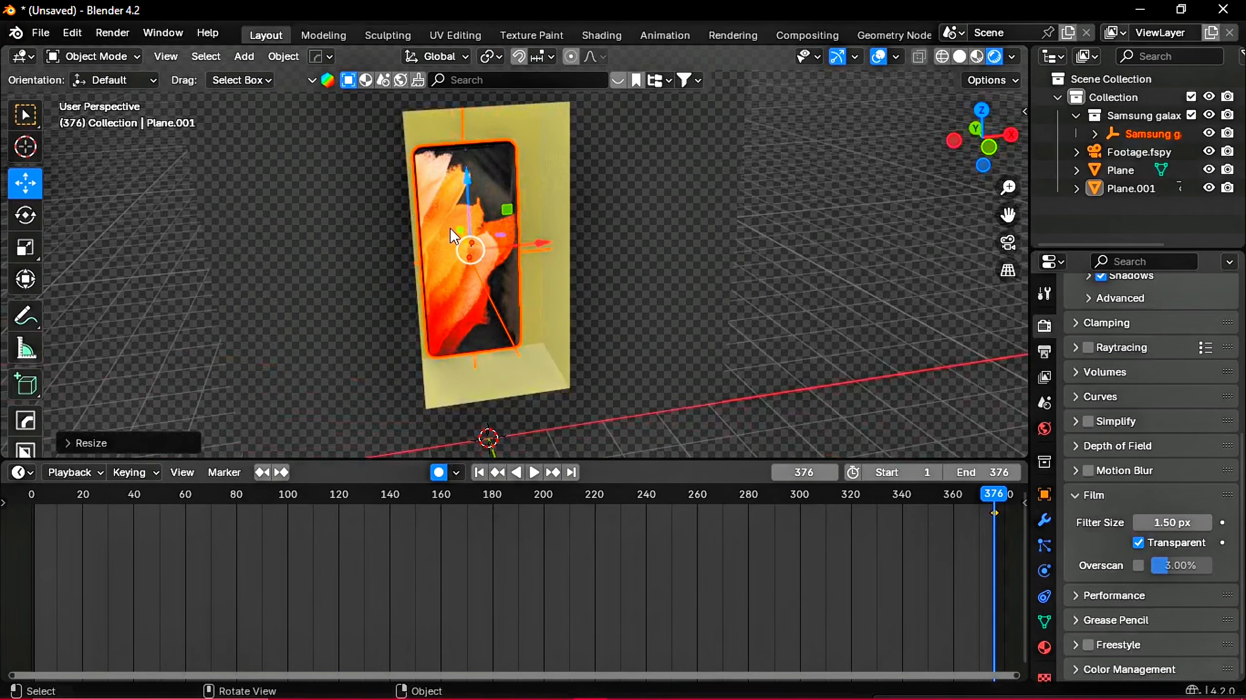
pyautogui.moveTo(455, 229); pyautogui.dragTo(465, 245)
pyautogui.moveTo(654, 260); pyautogui.dragTo(603, 265, button='middle')
pyautogui.moveTo(633, 263); pyautogui.dragTo(632, 275)
pyautogui.moveTo(633, 275); pyautogui.dragTo(809, 280, button='middle')
pyautogui.moveTo(567, 255); pyautogui.dragTo(578, 254)
pyautogui.moveTo(790, 283); pyautogui.dragTo(564, 144, button='middle')
# - Add an area light and raise it along Z to the top of the recess
pyautogui.click(244, 56)
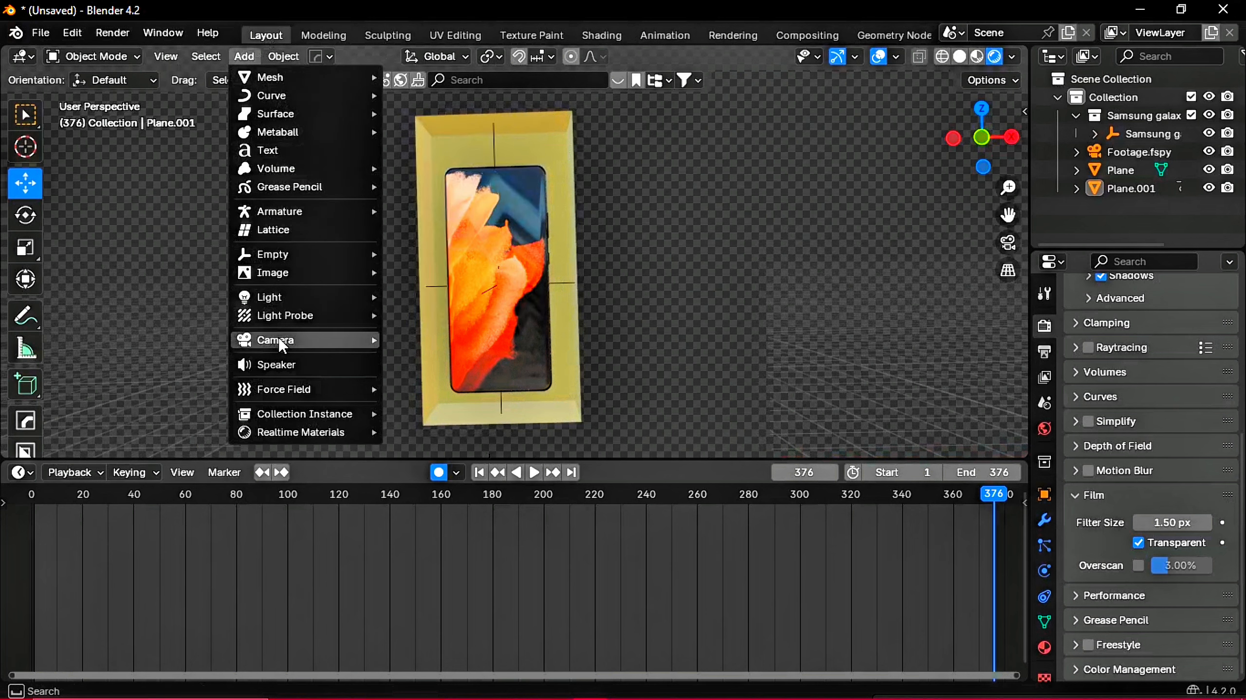
pyautogui.moveTo(296, 298)
pyautogui.click(417, 356)
pyautogui.press('g')
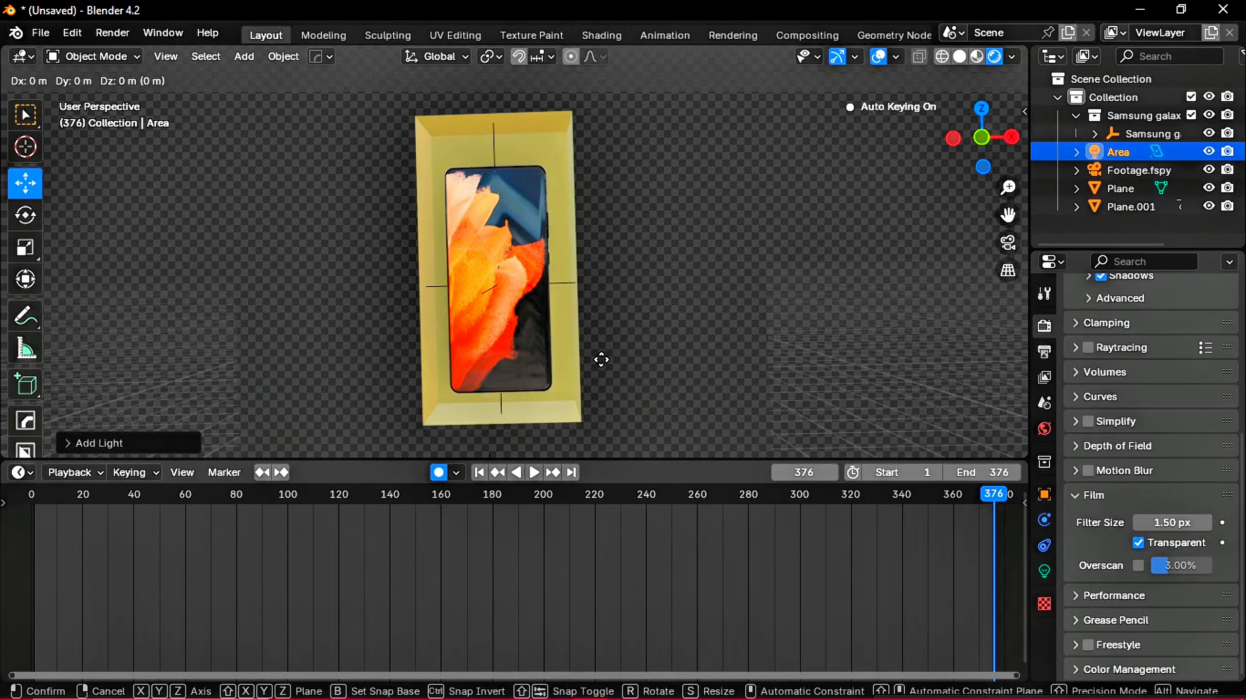
pyautogui.press('z')
pyautogui.click(594, 423)
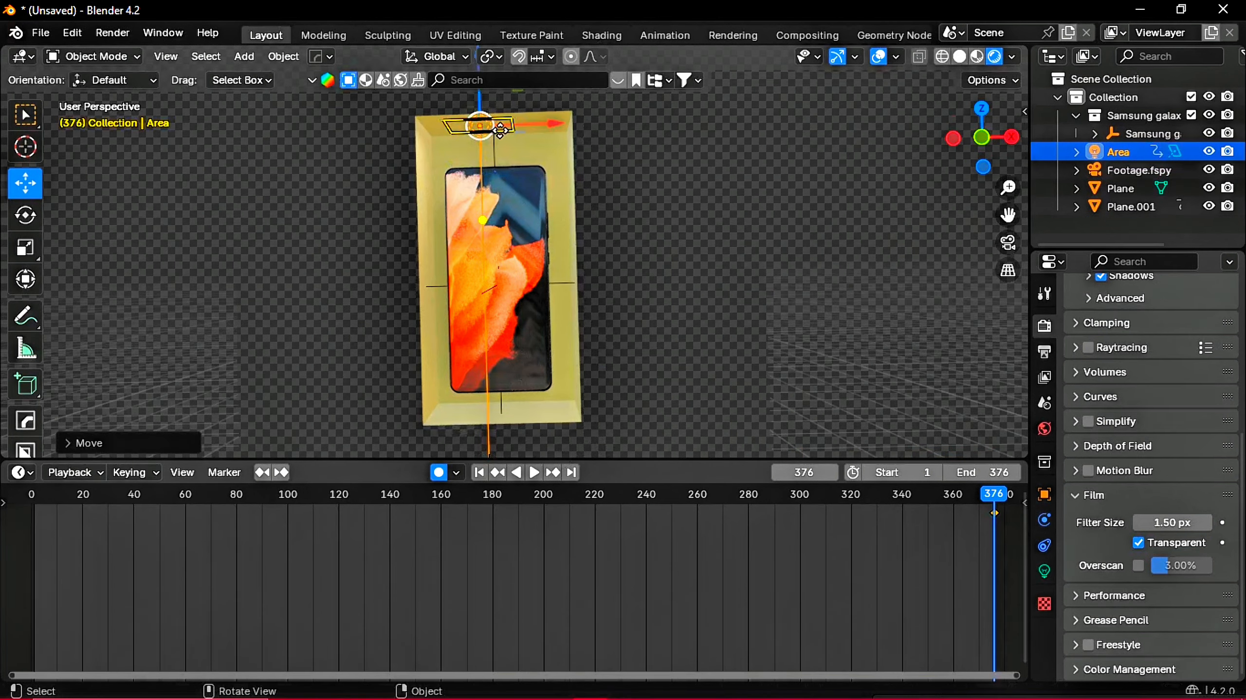
# - Move the area light about 0.92 m along Y so it sits inside the recess
pyautogui.moveTo(595, 422); pyautogui.dragTo(424, 135, button='middle')
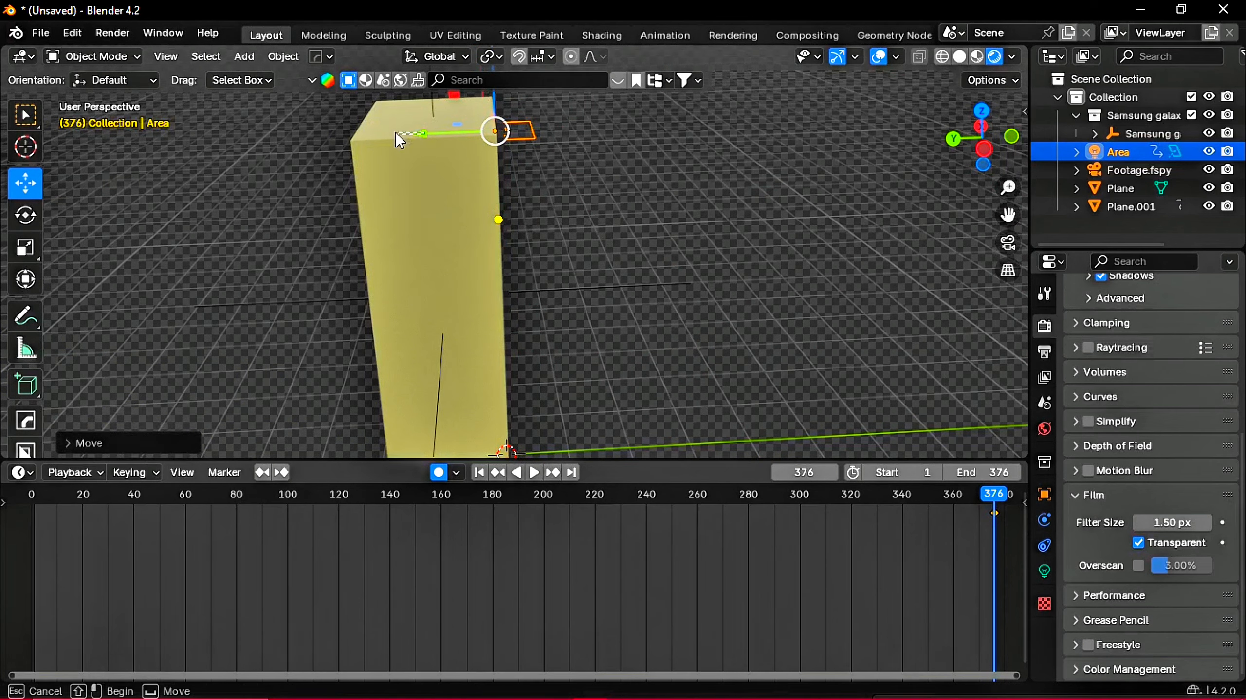
pyautogui.click(426, 193)
pyautogui.click(508, 135)
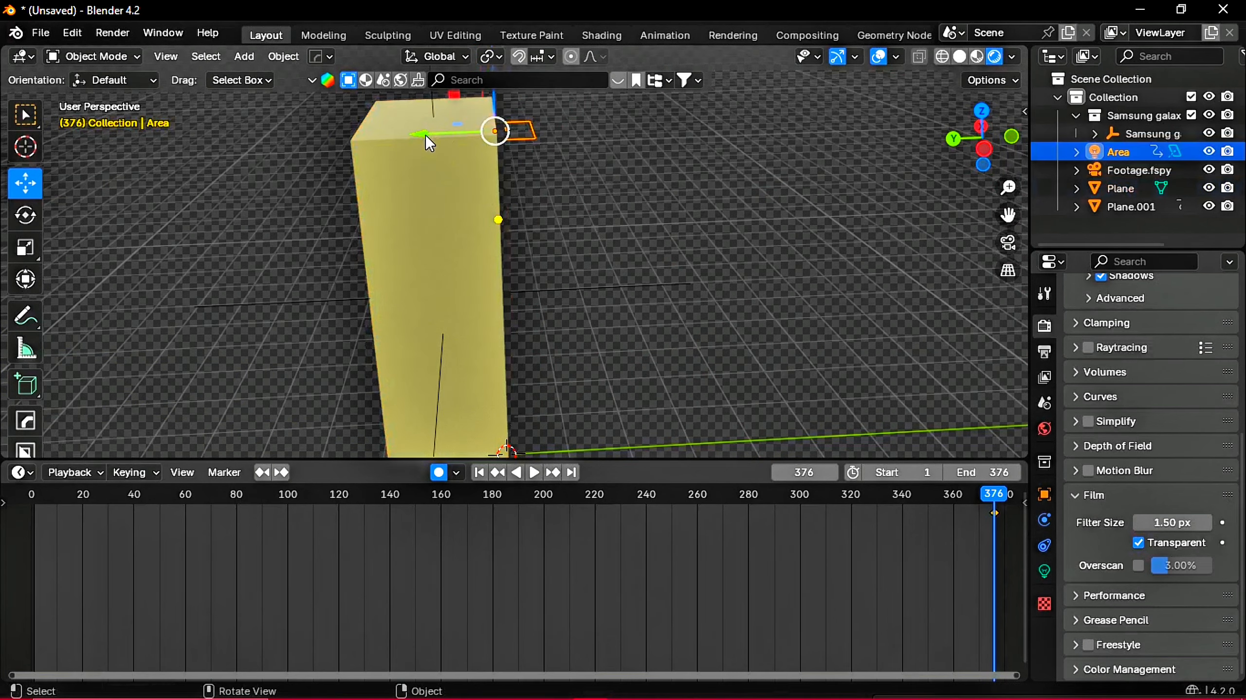
pyautogui.press('g')
pyautogui.press('y')
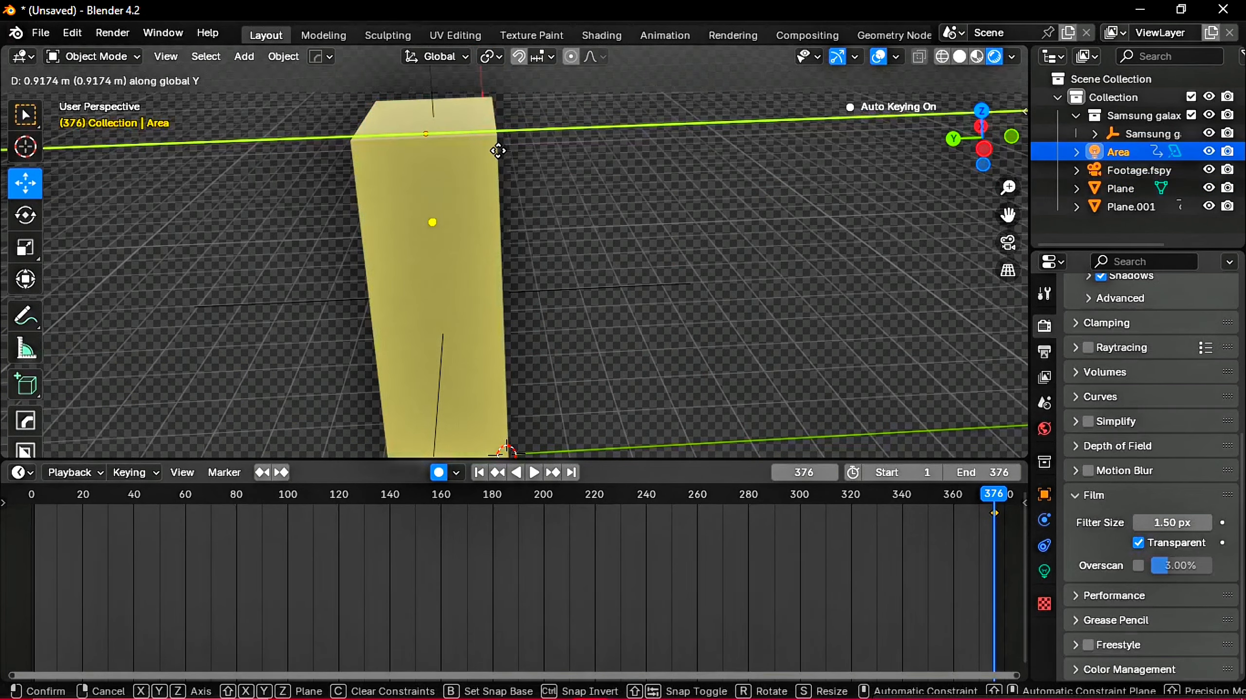
pyautogui.click(495, 145)
# - Stretch the area light along X to span the width of the recess
pyautogui.moveTo(495, 144); pyautogui.dragTo(378, 127, button='middle')
pyautogui.press('s')
pyautogui.press('x')
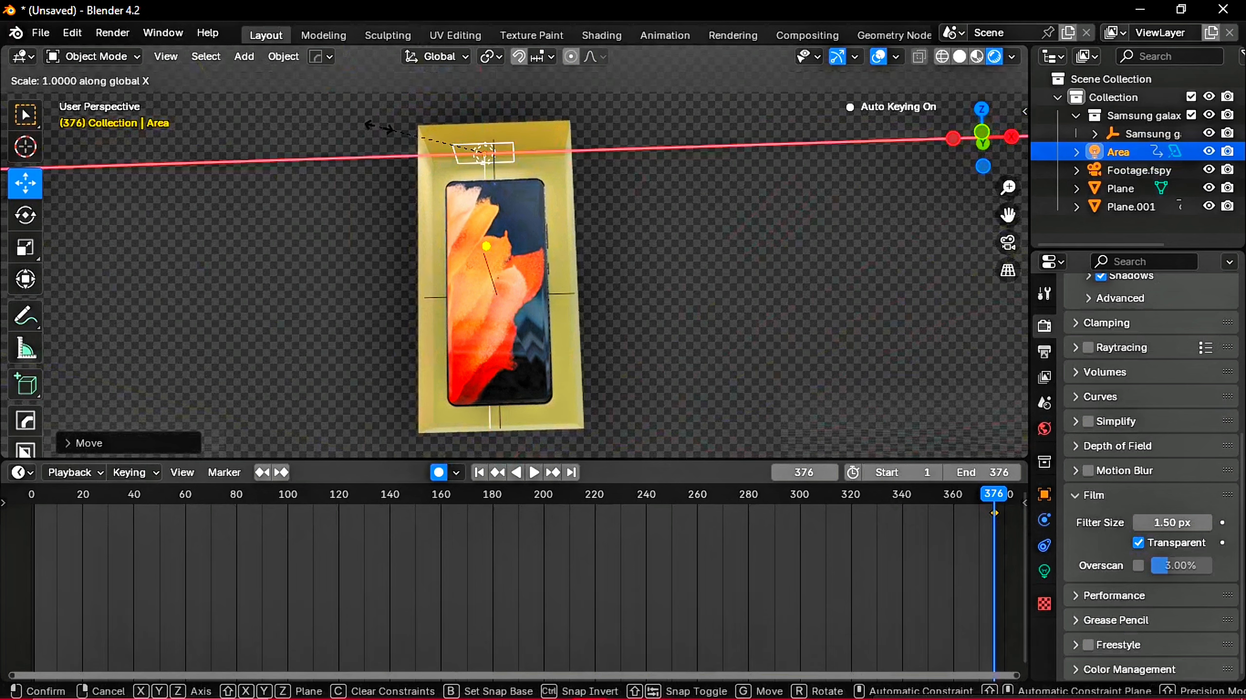
pyautogui.click(693, 218)
pyautogui.moveTo(693, 218); pyautogui.dragTo(686, 294, button='middle')
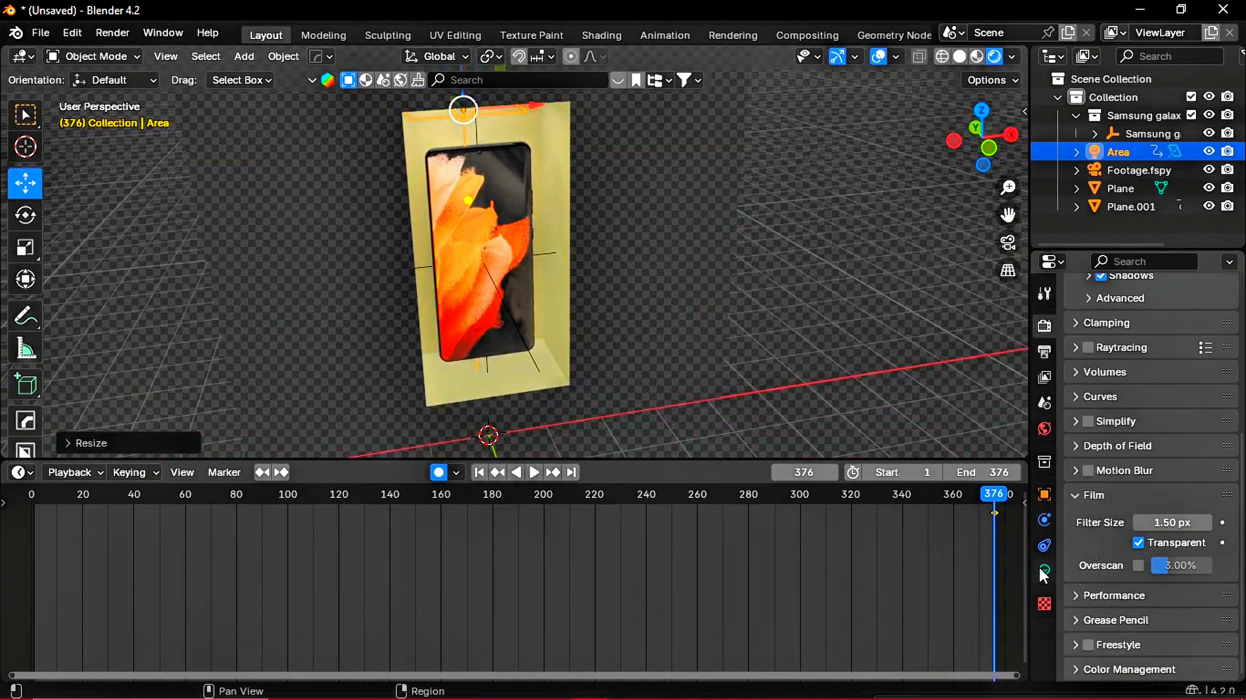
# - Set the area light's power to 25 W
pyautogui.click(1045, 571)
pyautogui.click(1166, 448)
pyautogui.write('25')
pyautogui.press('Return')
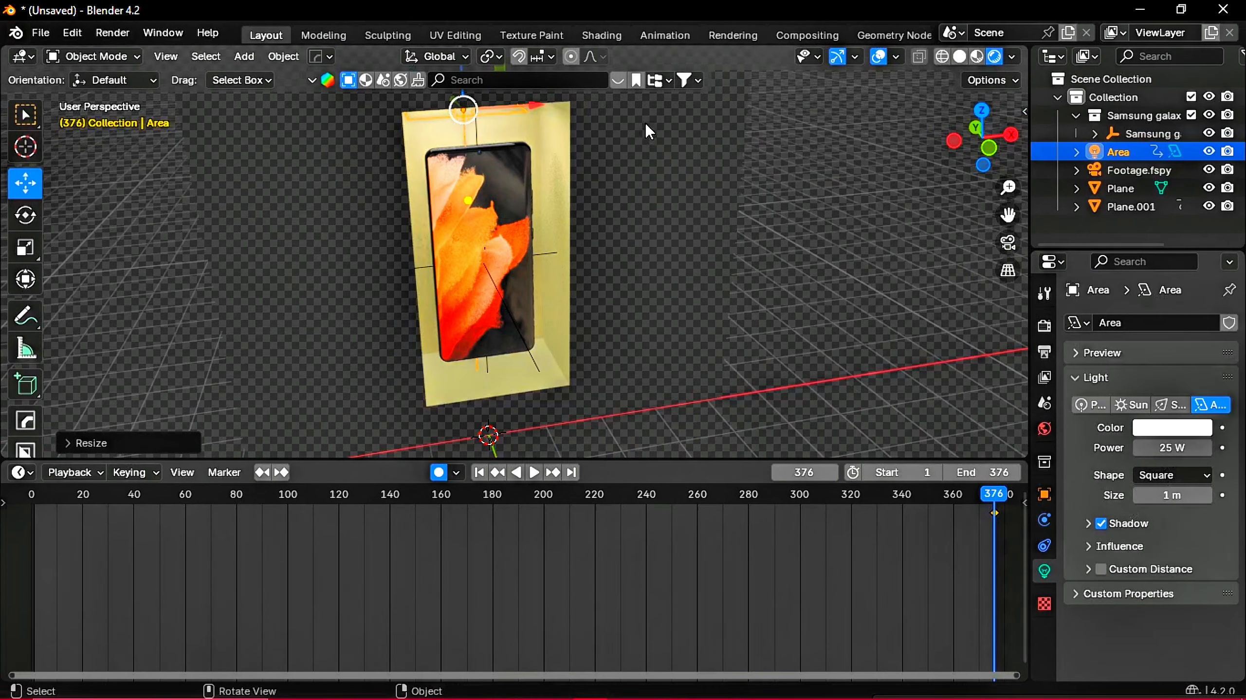
# - From the camera view, fine-tune the area light's height along Z and deselect it
pyautogui.moveTo(644, 122); pyautogui.dragTo(618, 135, button='middle')
pyautogui.click(1008, 242)
pyautogui.scroll(4, 551, 182)
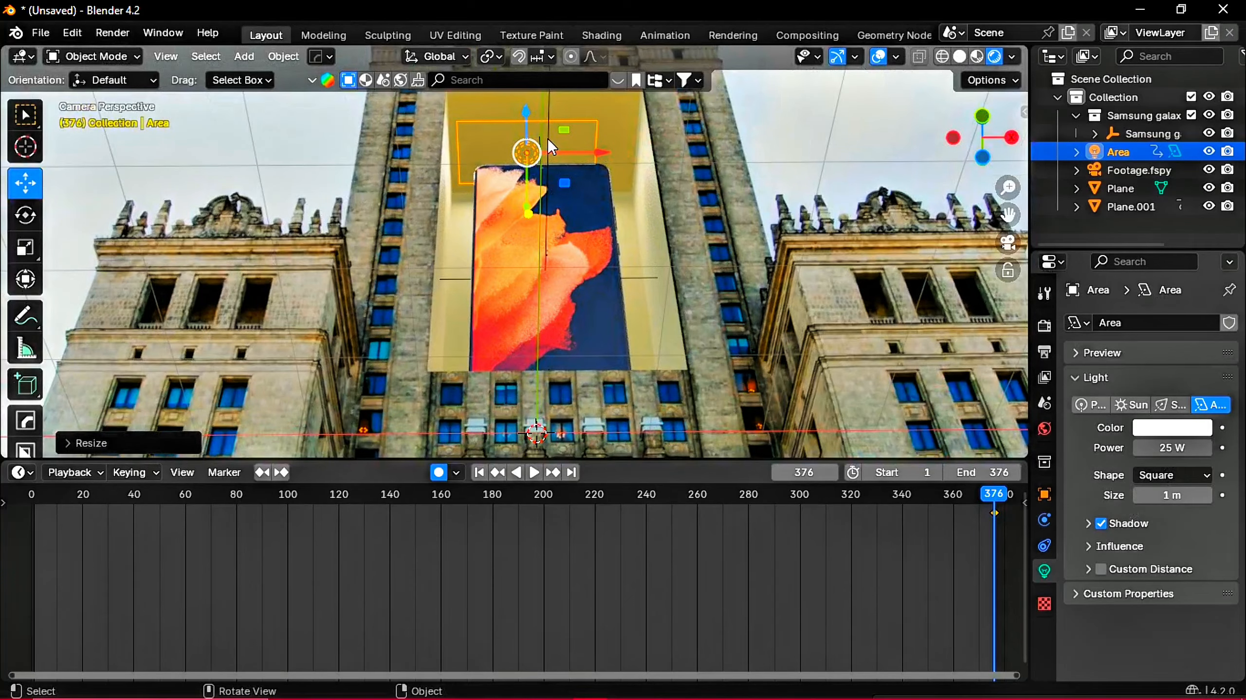
pyautogui.scroll(-3, 548, 138)
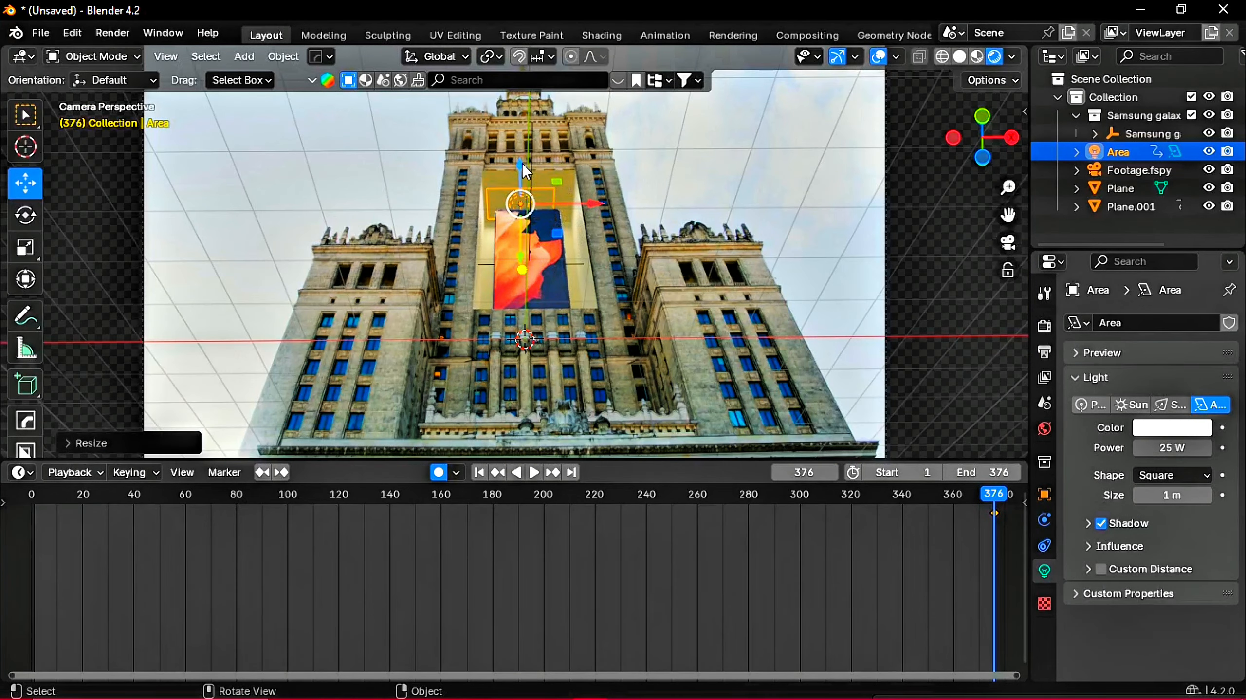
pyautogui.moveTo(522, 164); pyautogui.dragTo(528, 176)
pyautogui.click(813, 212)
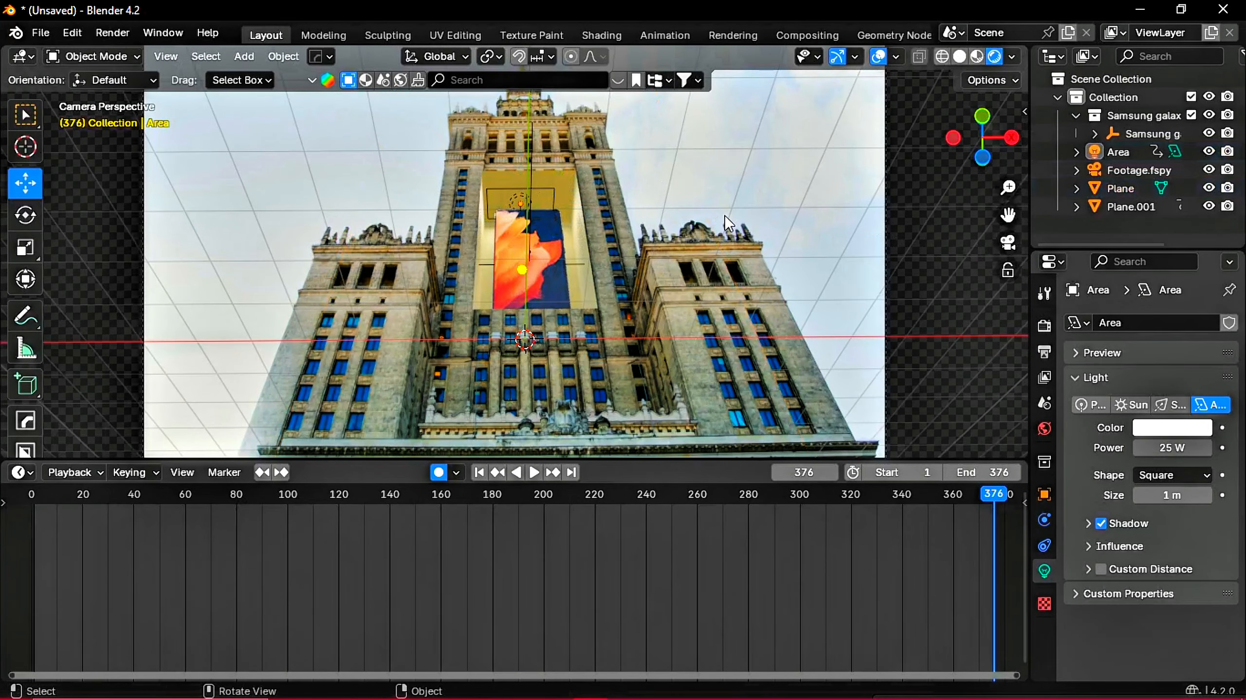
# - Move the phone's Z-rotation keyframe to frame 220 on the timeline
pyautogui.scroll(1, 760, 252)
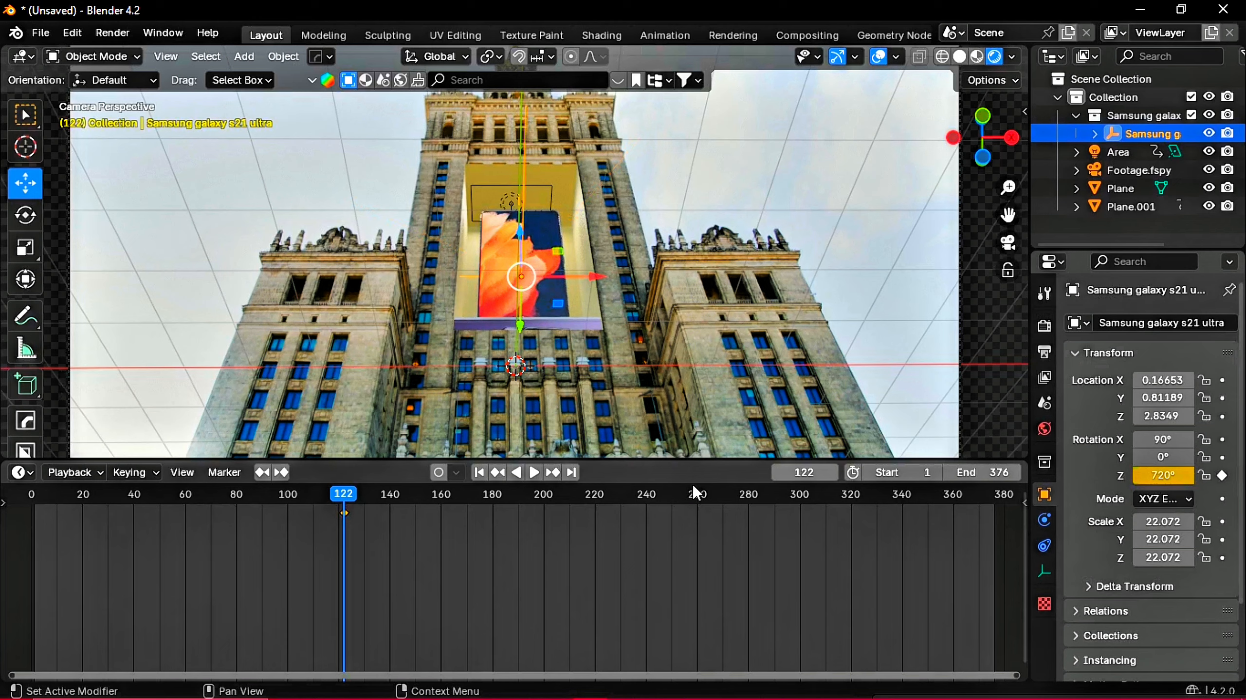
pyautogui.moveTo(696, 492); pyautogui.dragTo(392, 504)
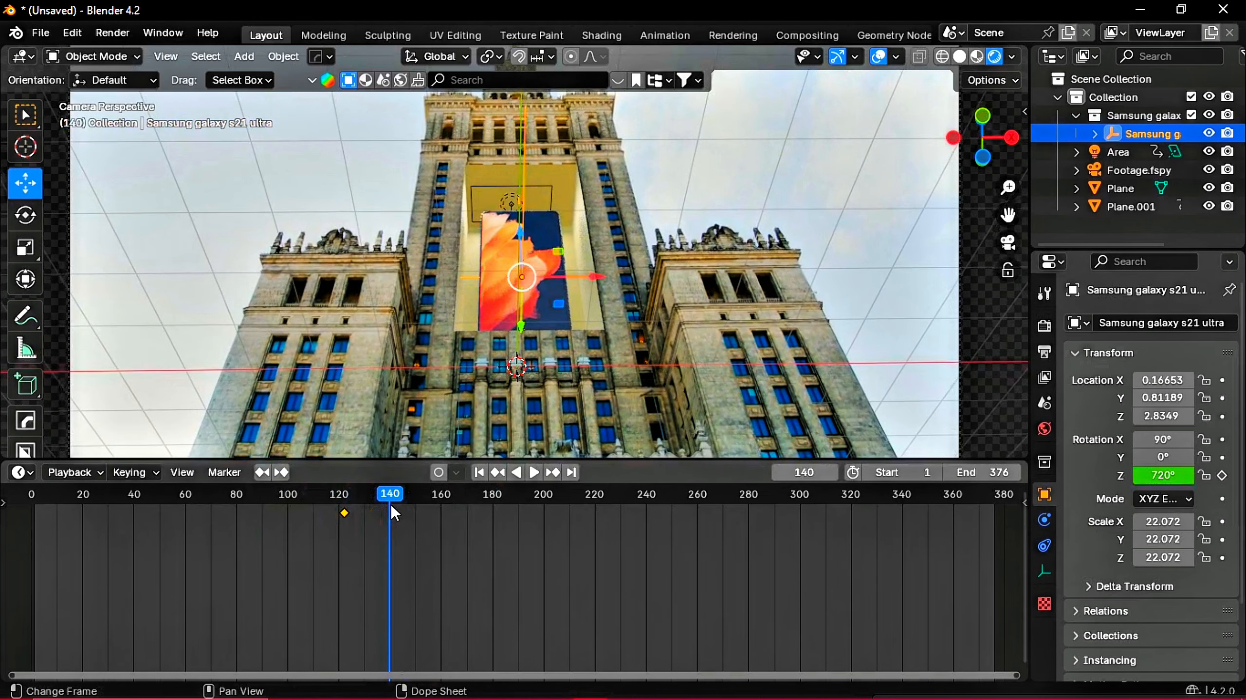
pyautogui.press('Down')
pyautogui.press('g')
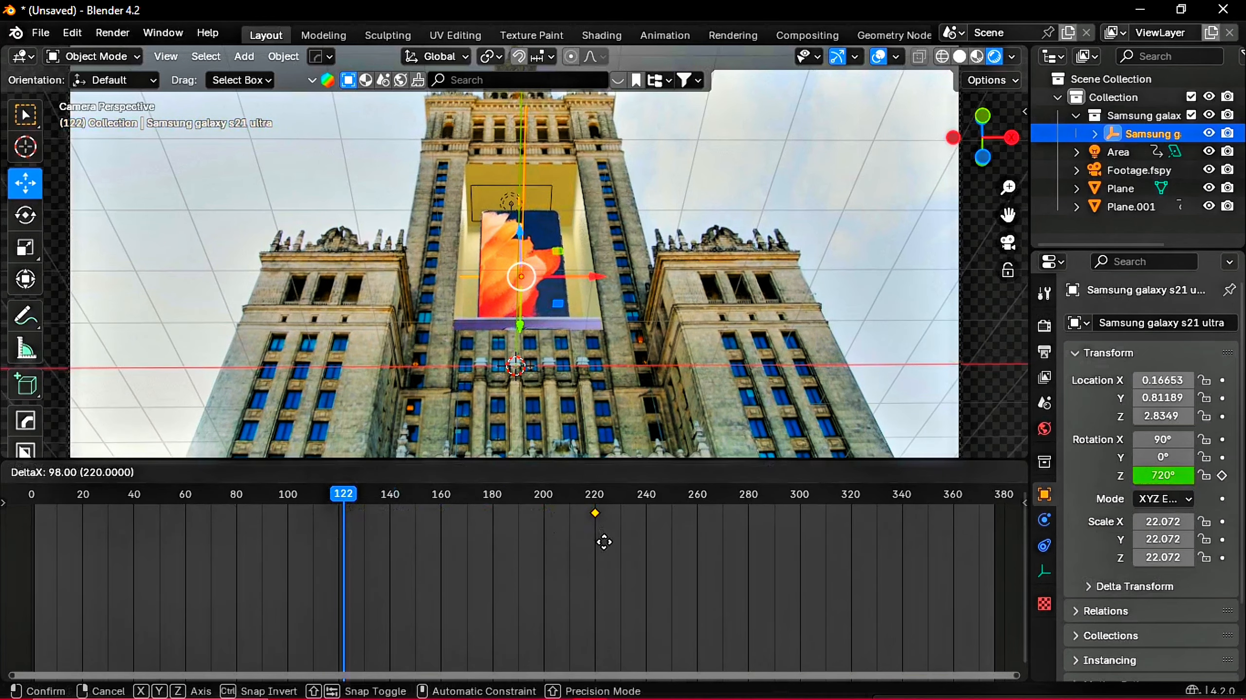
pyautogui.click(603, 540)
# - At frame 125, keyframe the phone's Z rotation at 0° and play back the spin
pyautogui.click(350, 495)
pyautogui.click(1163, 474)
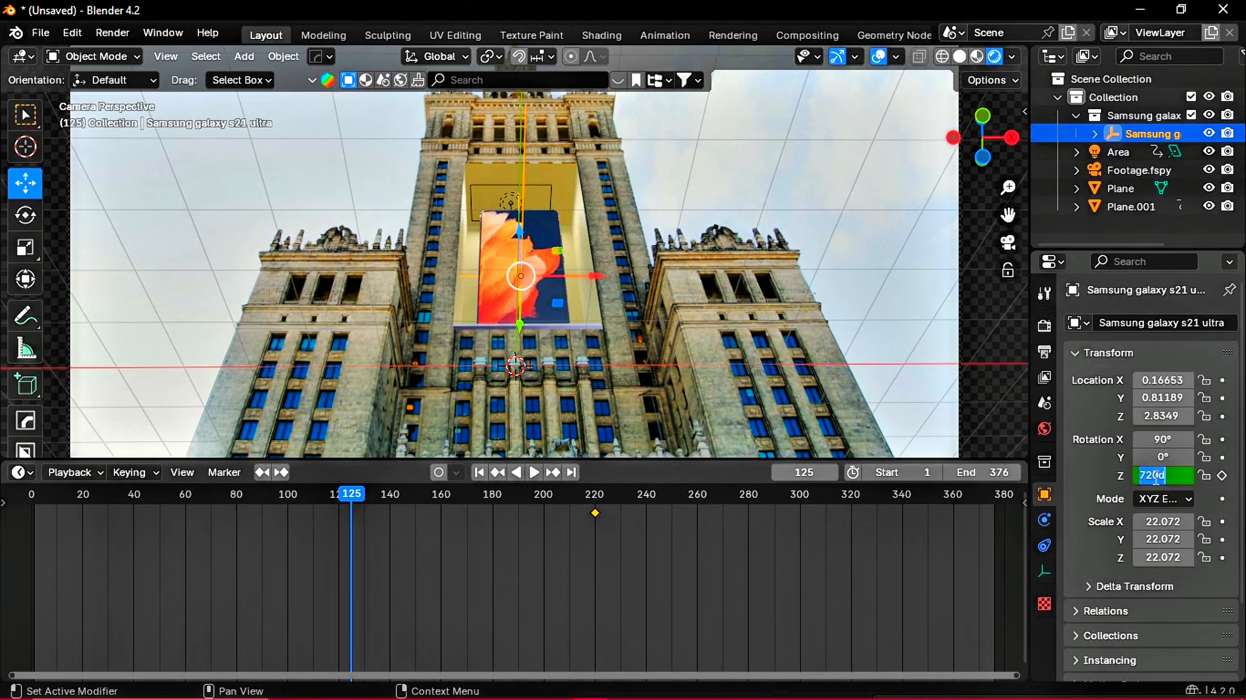
pyautogui.write('0')
pyautogui.press('Return')
pyautogui.press('i')
pyautogui.press('space')
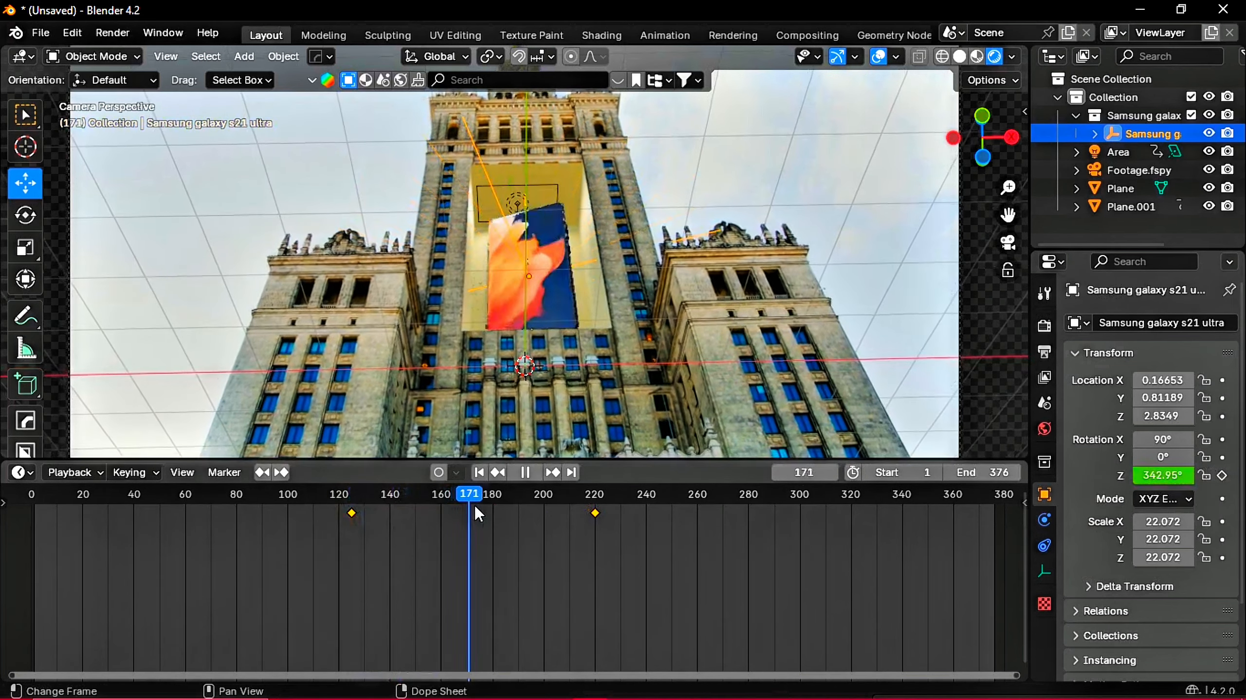
pyautogui.press('space')
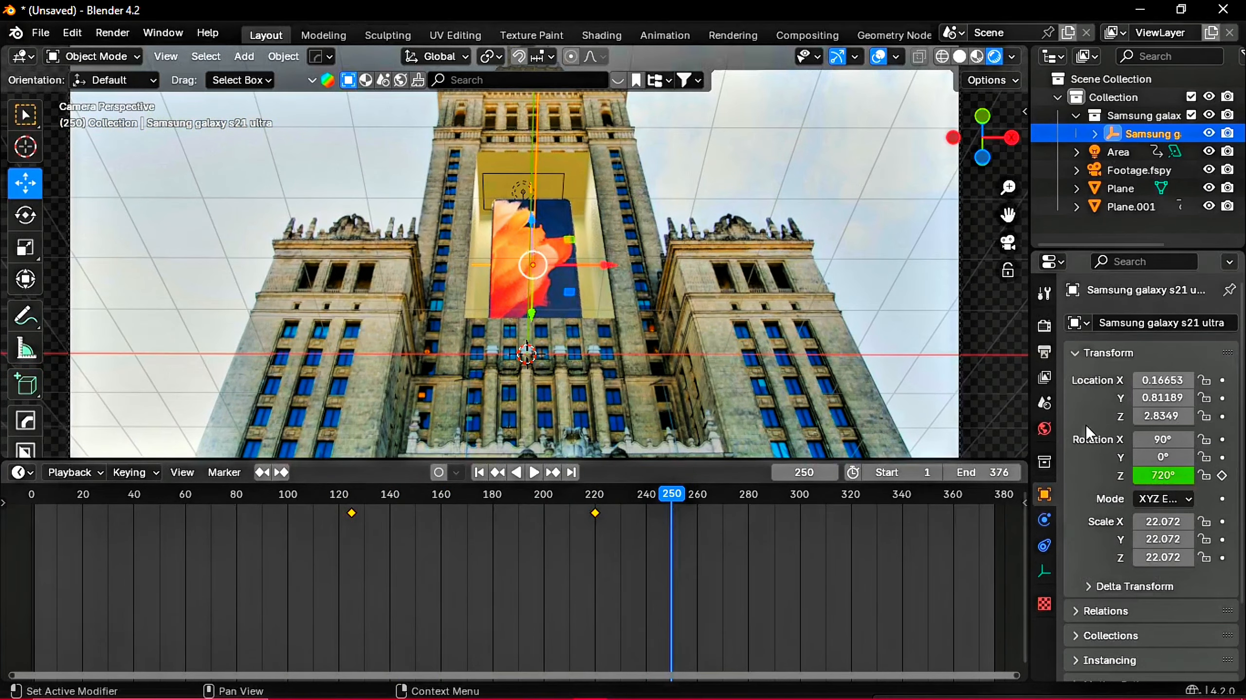
# - At frame 250, move the phone out of the recess to Y -1.8387, keyframe its location and rotation, and return to the camera view
pyautogui.moveTo(769, 186); pyautogui.dragTo(968, 320, button='middle')
pyautogui.moveTo(432, 241); pyautogui.dragTo(633, 243)
pyautogui.press('i')
pyautogui.press('KP_0')
# - At frame 271, lower the phone to Z 0.49488 and keyframe its location and rotation
pyautogui.moveTo(672, 493); pyautogui.dragTo(725, 494)
pyautogui.moveTo(1163, 416); pyautogui.dragTo(950, 415)
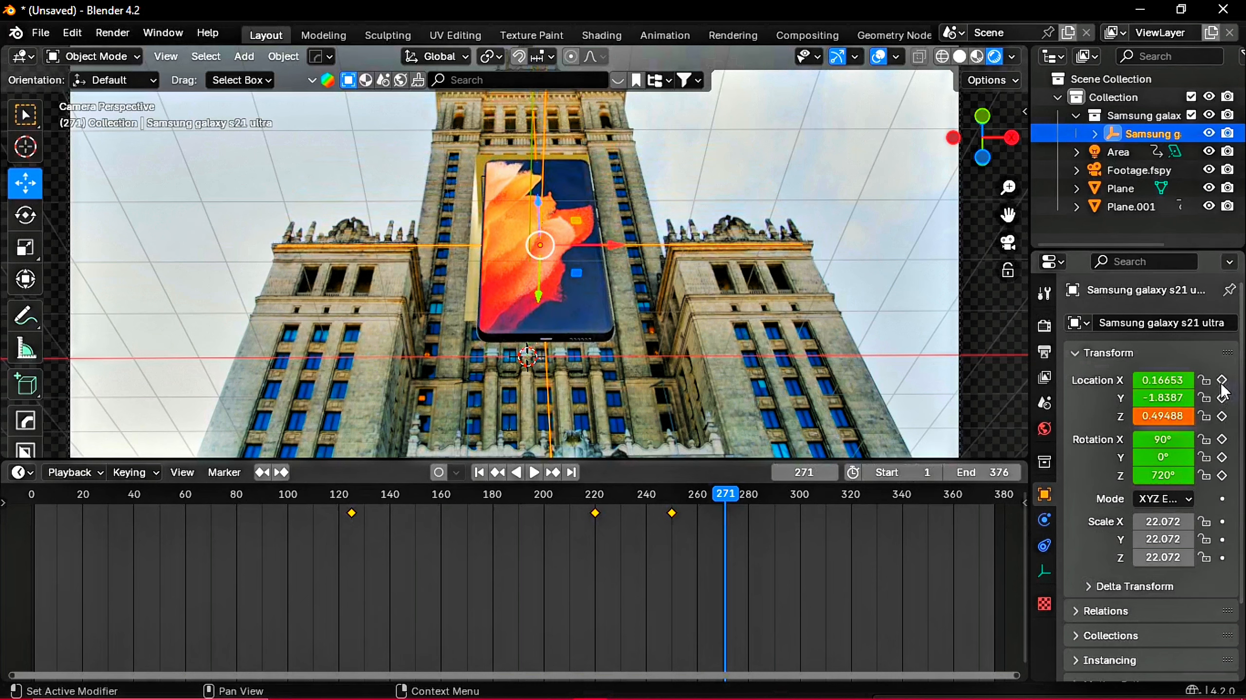
pyautogui.press('i')
pyautogui.moveTo(726, 499)
pyautogui.mouseDown()
pyautogui.moveTo(795, 510)
pyautogui.moveTo(725, 520)
pyautogui.mouseUp()
pyautogui.click(572, 474)
pyautogui.click(498, 472)
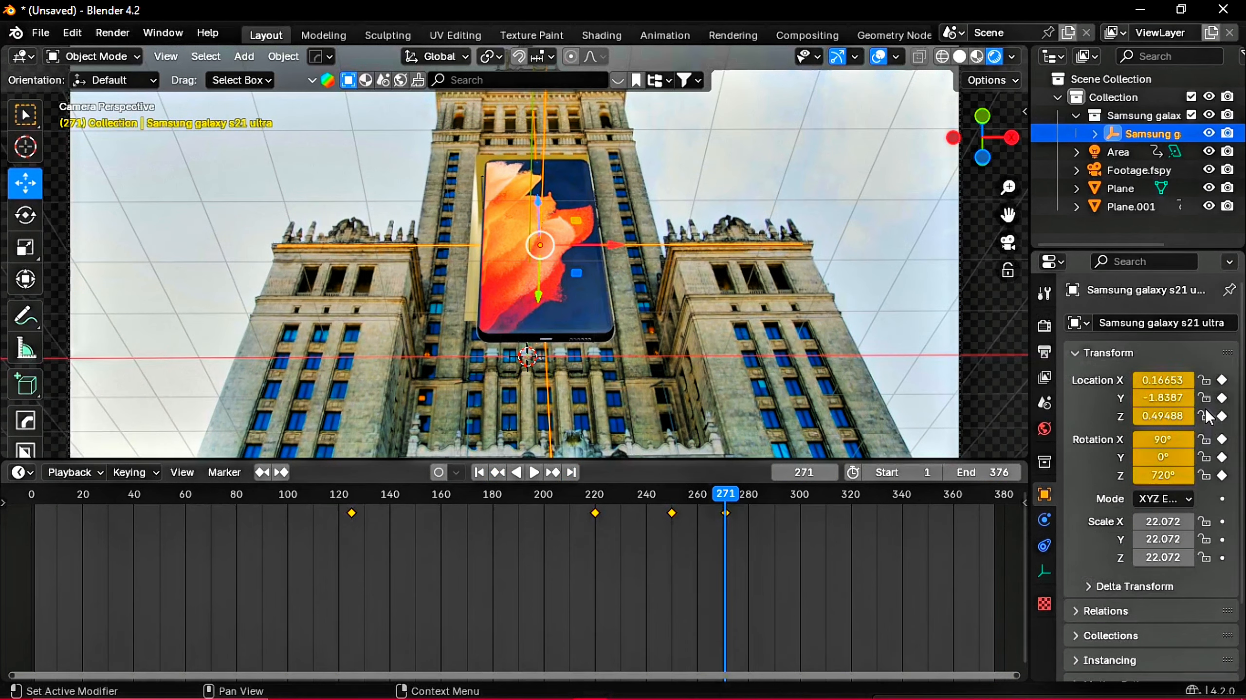
# - At frame 271, set the phone's X location to 0.06653, rotate it to 92° X and 86° Y, and bring it forward along Y
pyautogui.click(1138, 380)
pyautogui.moveTo(1163, 439)
pyautogui.mouseDown()
pyautogui.moveTo(1211, 457)
pyautogui.moveTo(1170, 457)
pyautogui.mouseUp()
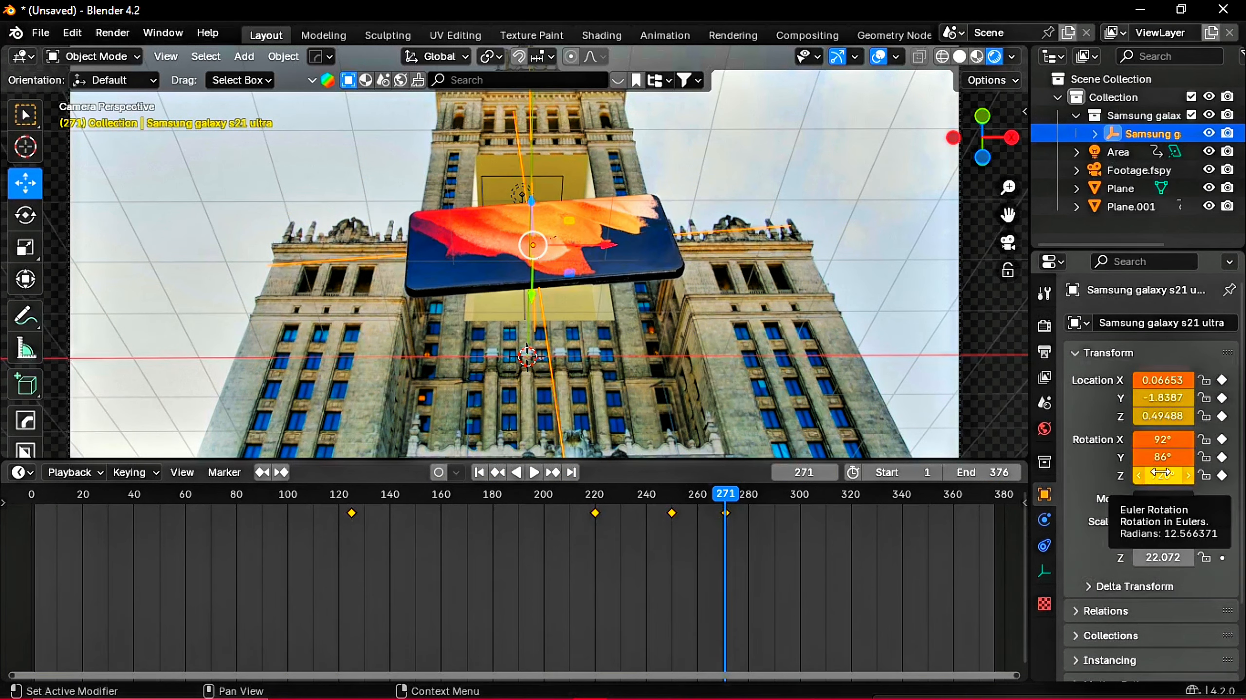
pyautogui.moveTo(1163, 397); pyautogui.dragTo(1122, 397)
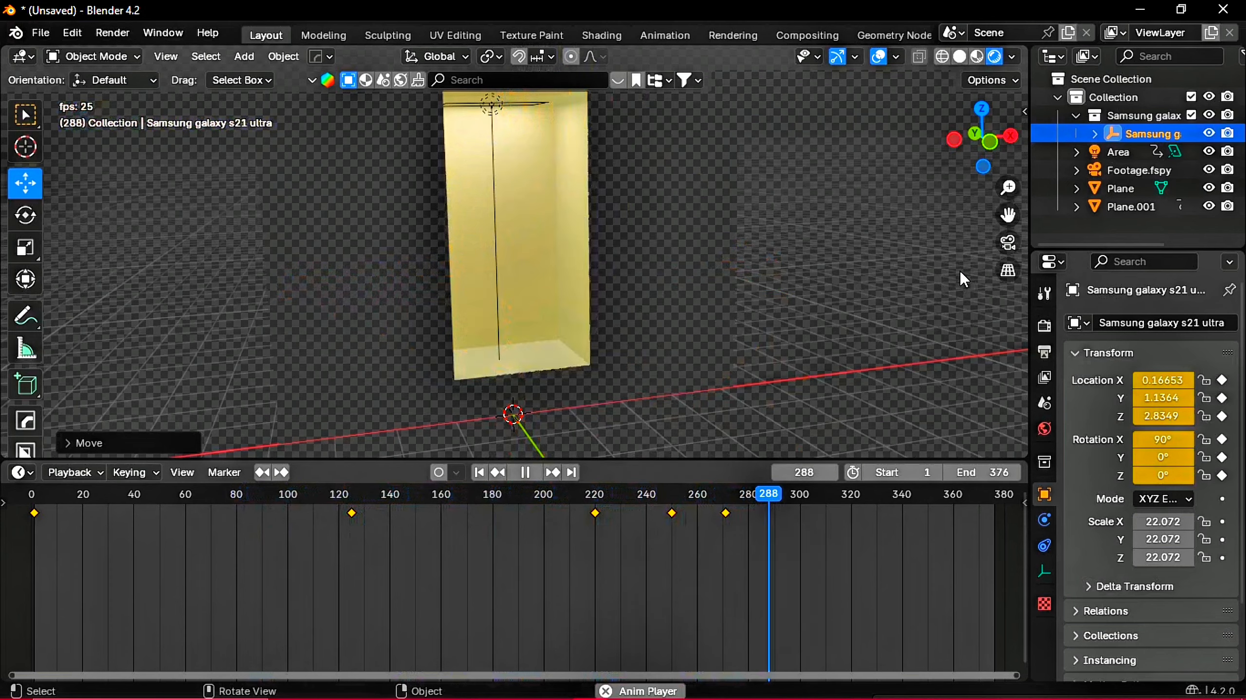
# - In the camera view at frame 339, rotate the phone to X -58°, Y 324°, Z 911° and keyframe its location and rotation
pyautogui.click(1008, 242)
pyautogui.moveTo(886, 499)
pyautogui.mouseDown()
pyautogui.moveTo(915, 498)
pyautogui.moveTo(793, 508)
pyautogui.moveTo(899, 502)
pyautogui.mouseUp()
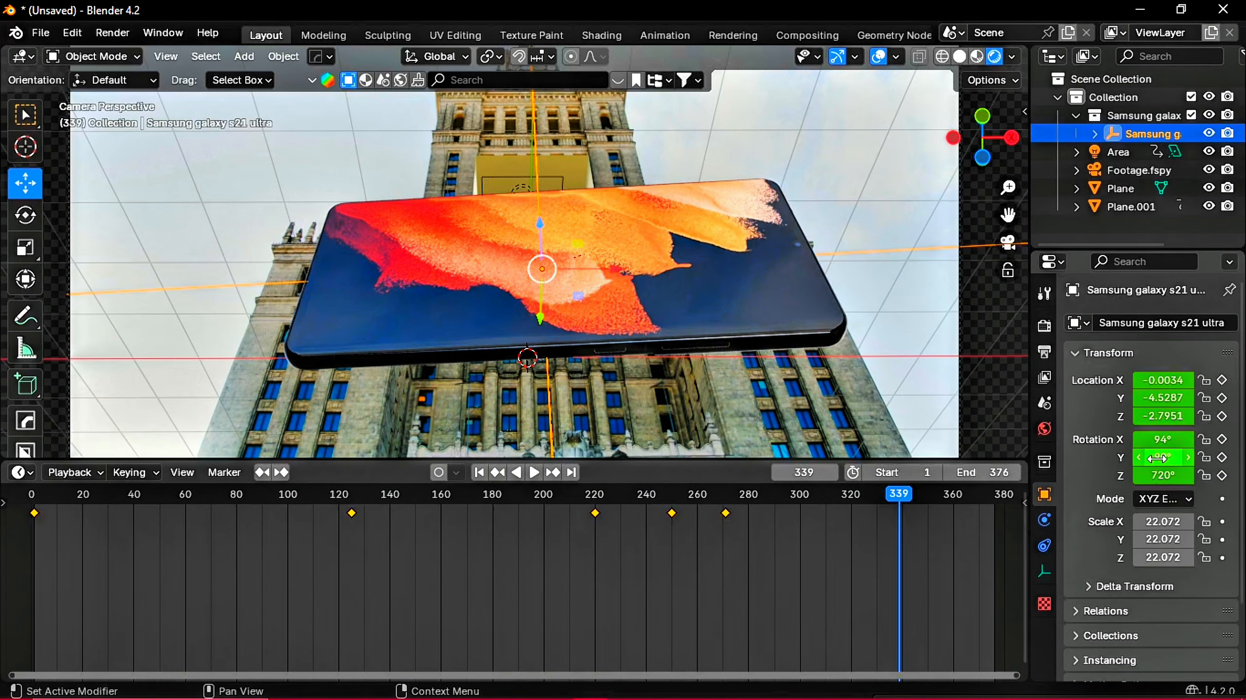
pyautogui.moveTo(1163, 439)
pyautogui.mouseDown()
pyautogui.moveTo(1177, 439)
pyautogui.moveTo(1169, 458)
pyautogui.moveTo(1187, 475)
pyautogui.moveTo(1206, 475)
pyautogui.moveTo(1145, 439)
pyautogui.mouseUp()
pyautogui.moveTo(1170, 457); pyautogui.dragTo(1241, 457)
pyautogui.moveTo(1222, 381); pyautogui.dragTo(1225, 473)
# - At frame 376, adjust the phone's X rotation, play back the animation and return to the first frame
pyautogui.moveTo(897, 495); pyautogui.dragTo(996, 496)
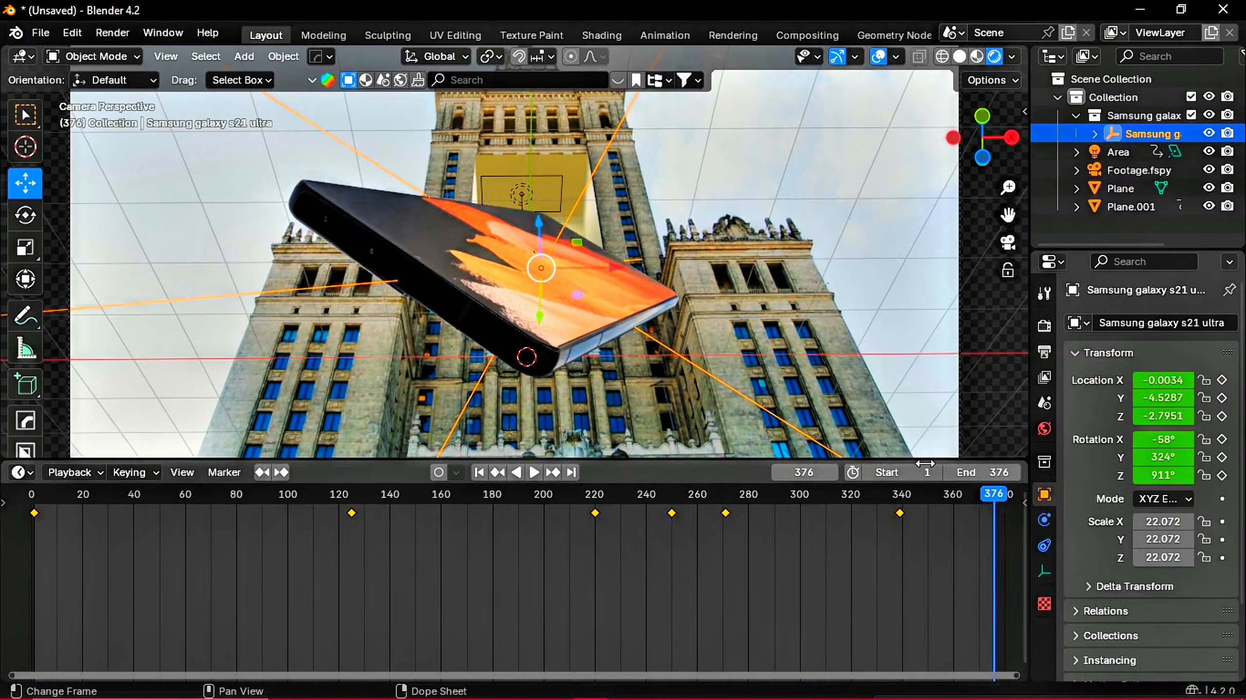
pyautogui.moveTo(1163, 440); pyautogui.dragTo(1163, 440)
pyautogui.click(534, 472)
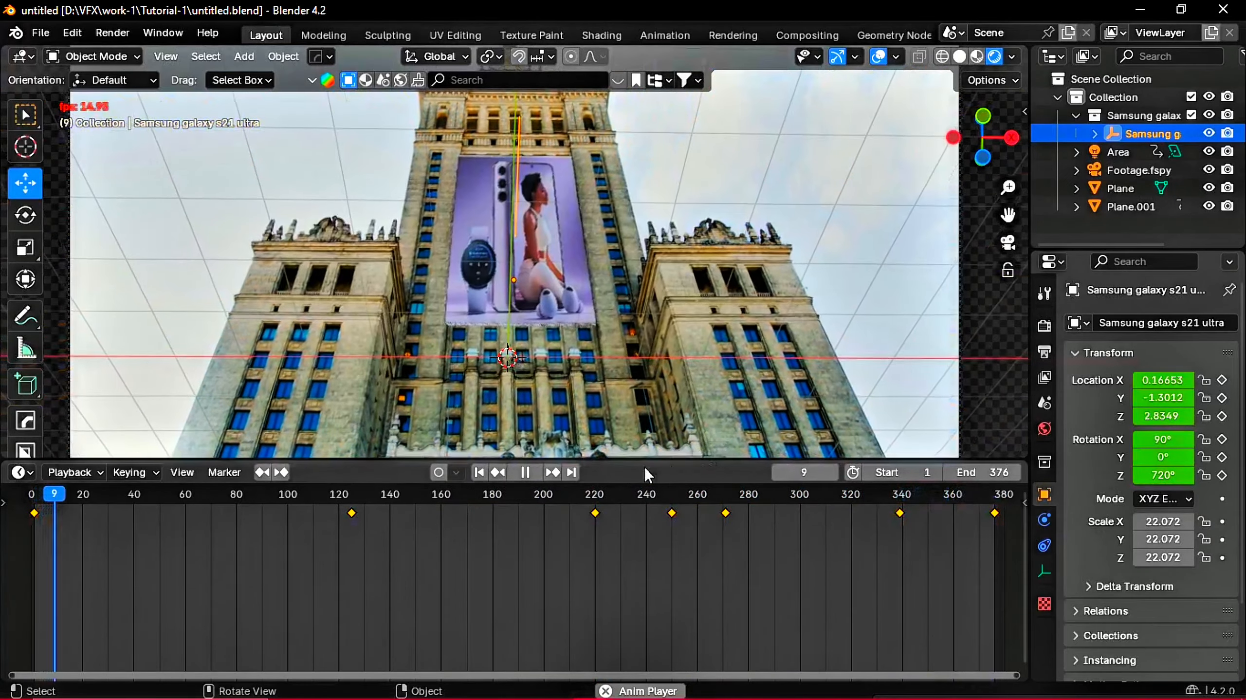
pyautogui.click(526, 473)
pyautogui.click(479, 473)
# - Switch the render engine to Cycles with maximum samples of 64 for the viewport and 128 for the render
pyautogui.click(1045, 325)
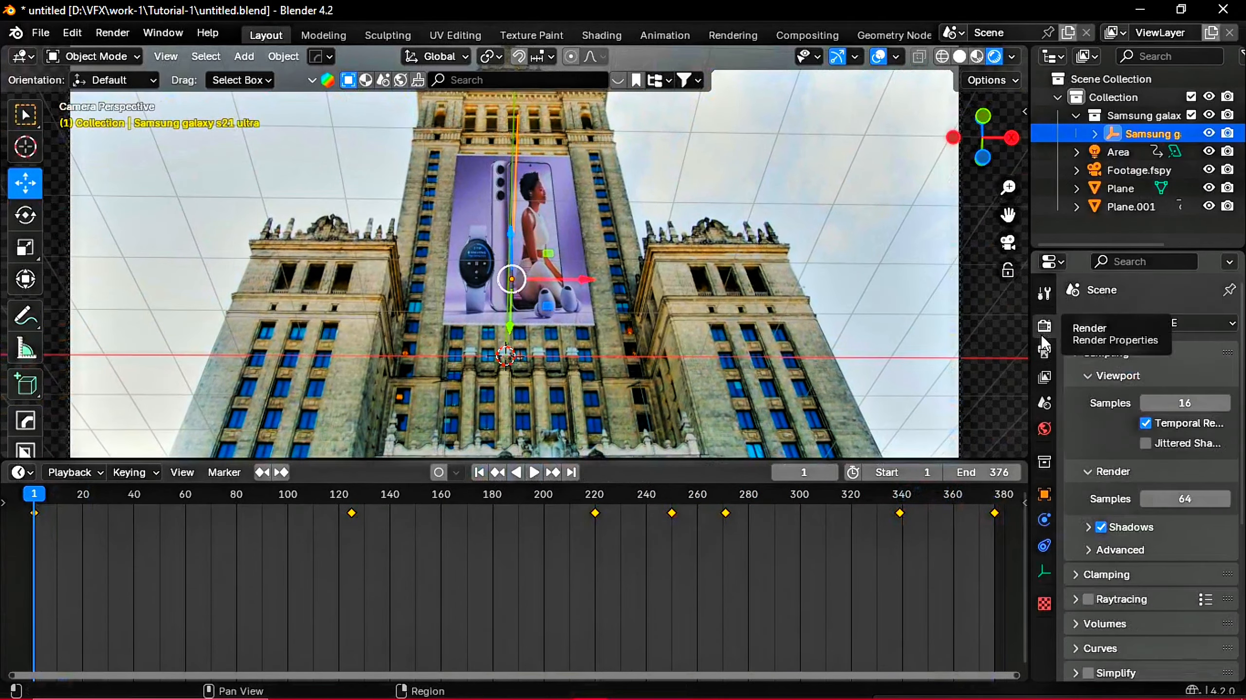
pyautogui.click(1176, 323)
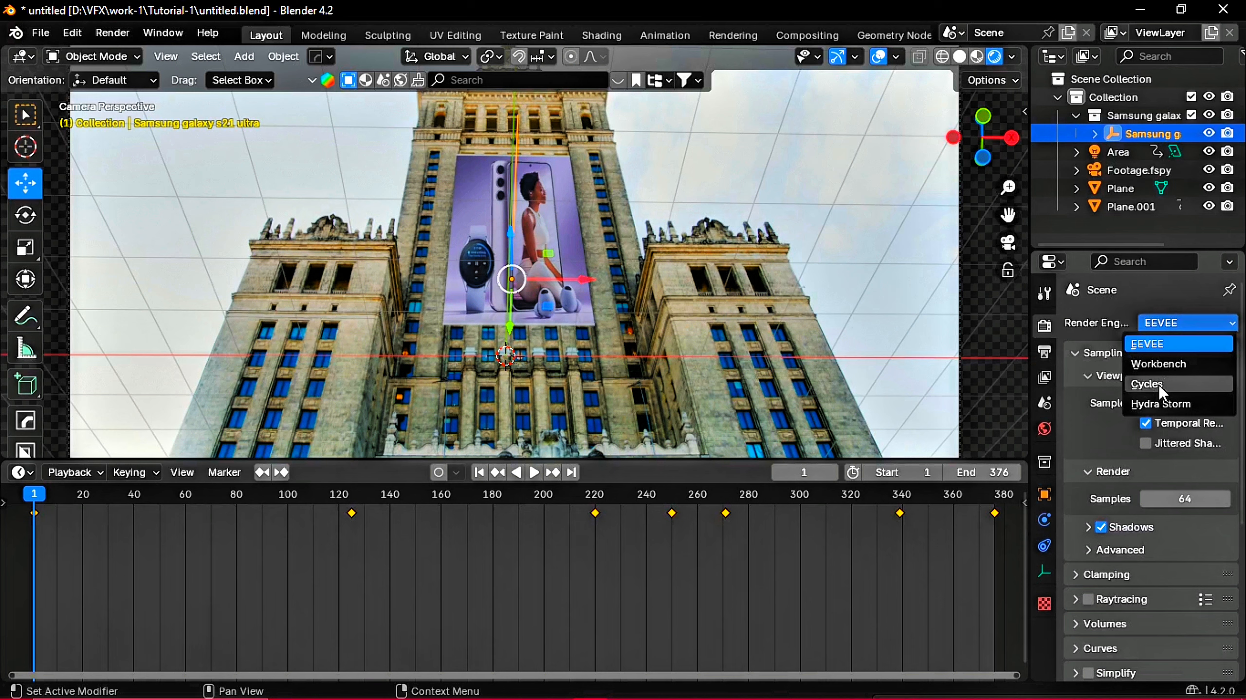
pyautogui.click(1162, 384)
pyautogui.doubleClick(1194, 495)
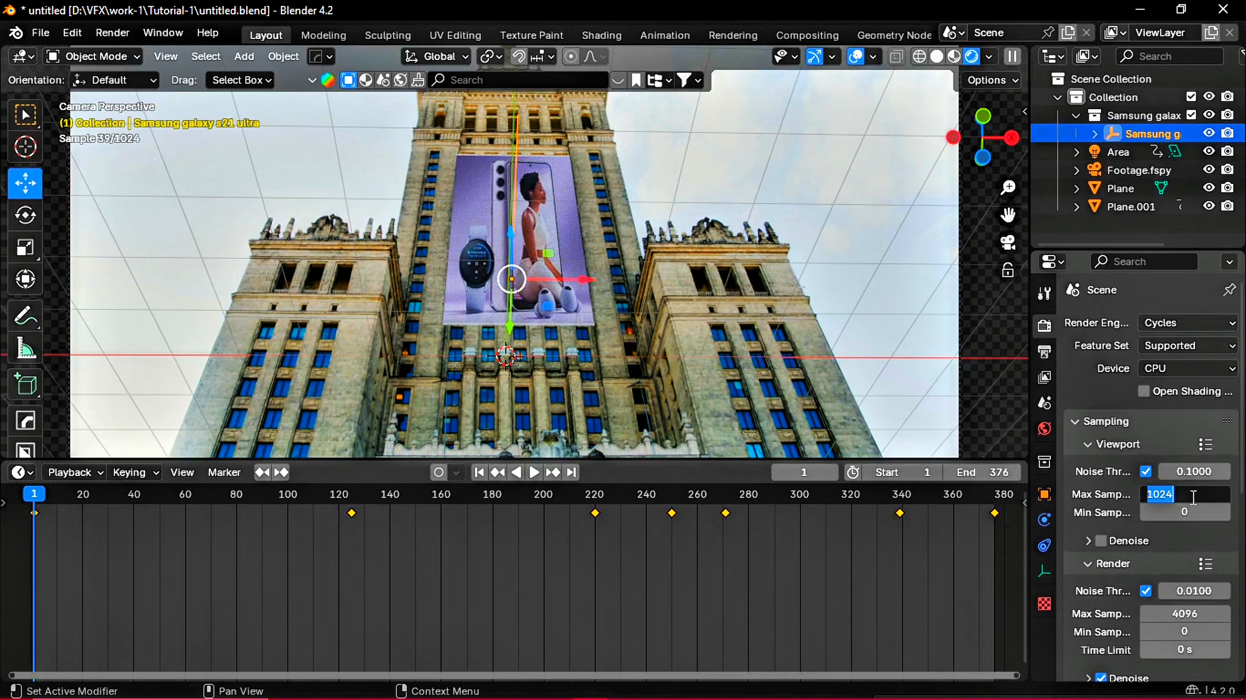
pyautogui.press('Return')
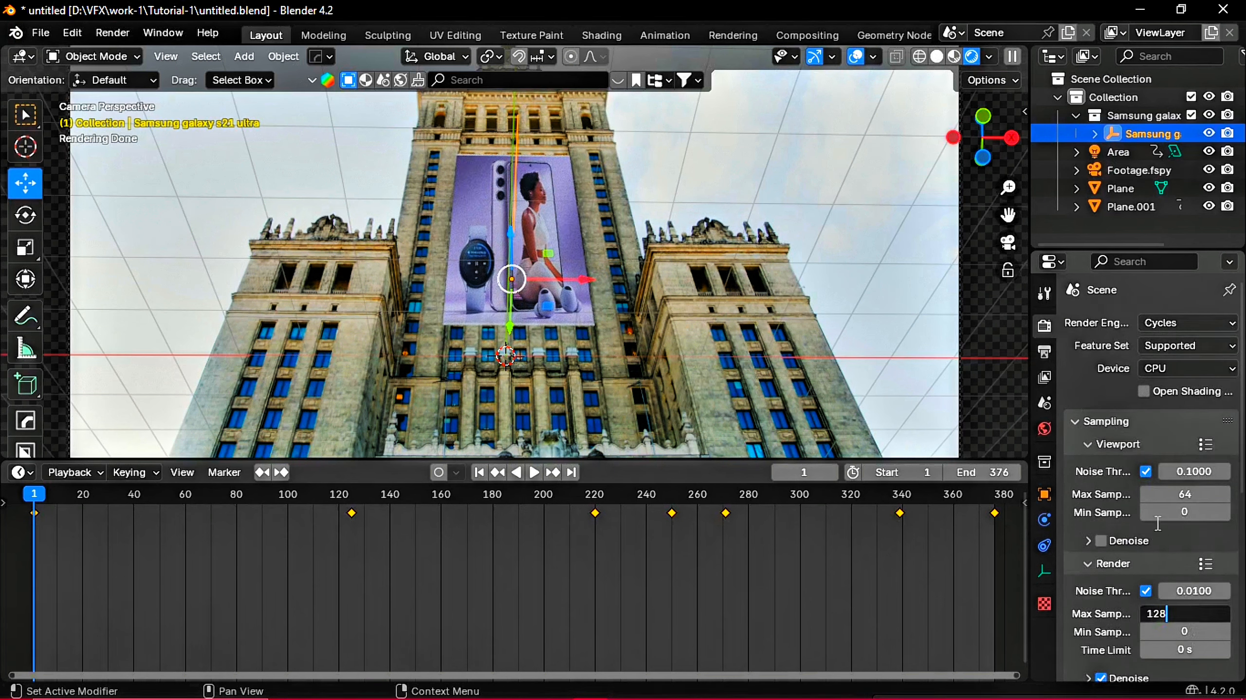
pyautogui.scroll(-8, 1182, 586)
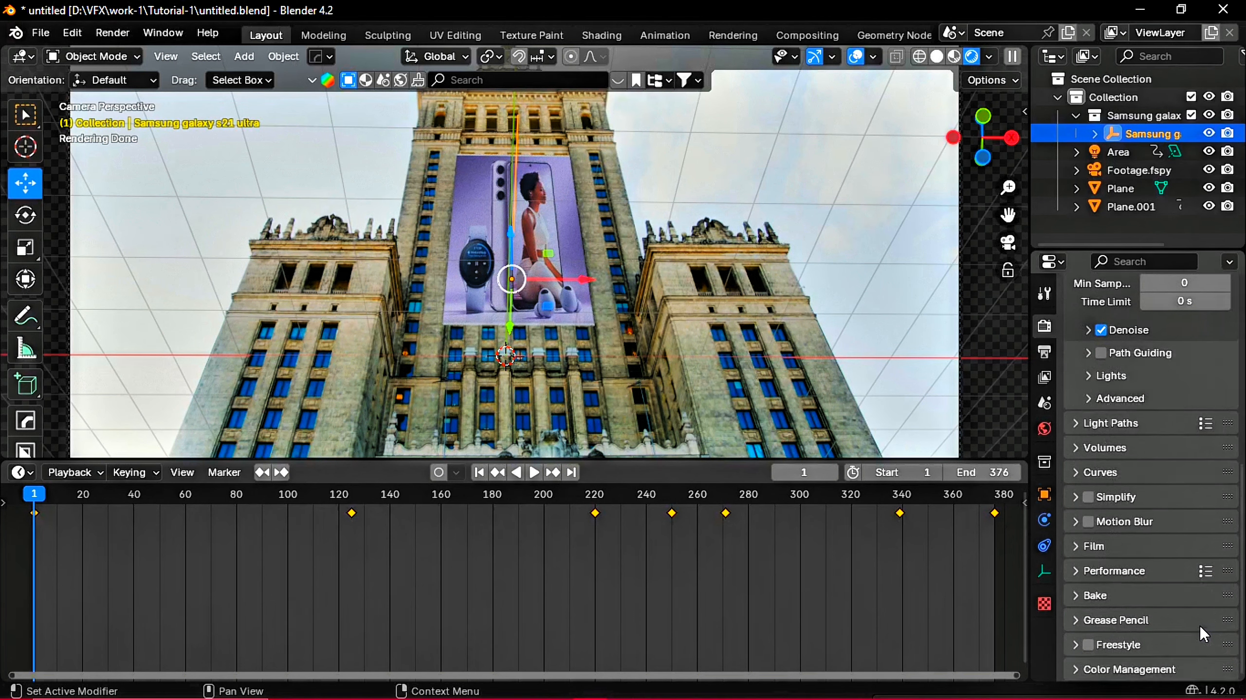
pyautogui.scroll(6, 1200, 625)
# - Select the footage camera and set the scene's output frame rate to 29.97 fps
pyautogui.click(1138, 170)
pyautogui.click(1045, 570)
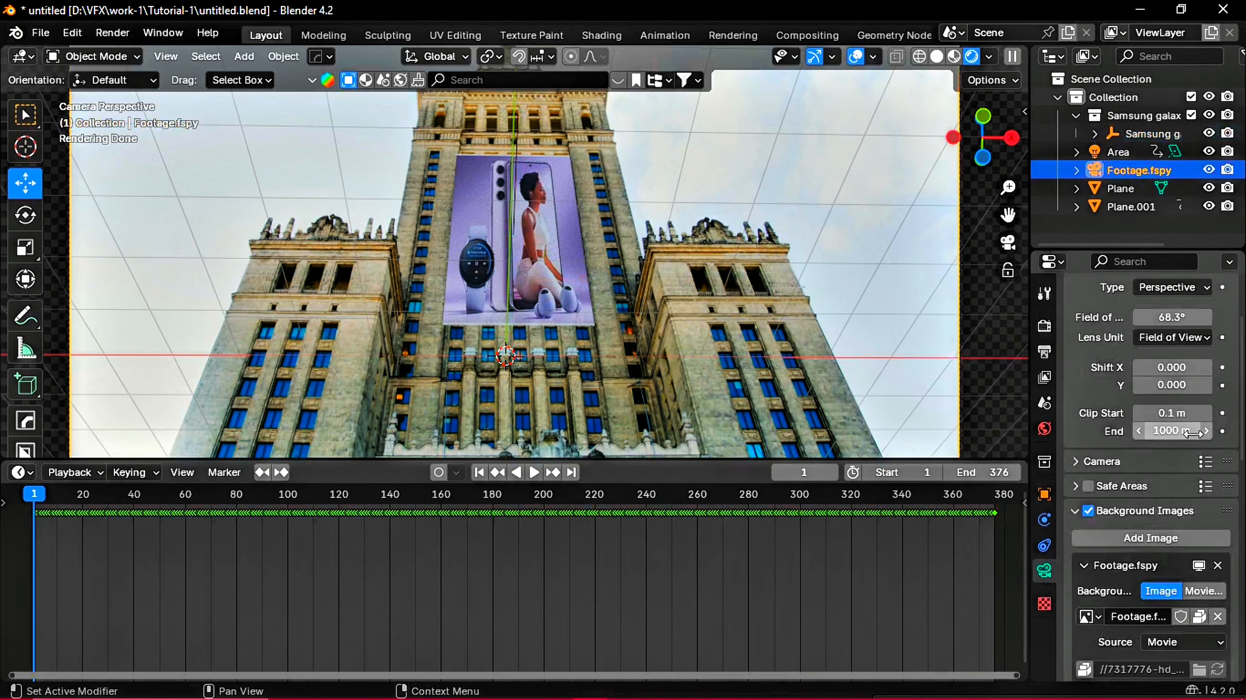
pyautogui.scroll(1, 1176, 378)
pyautogui.click(1044, 326)
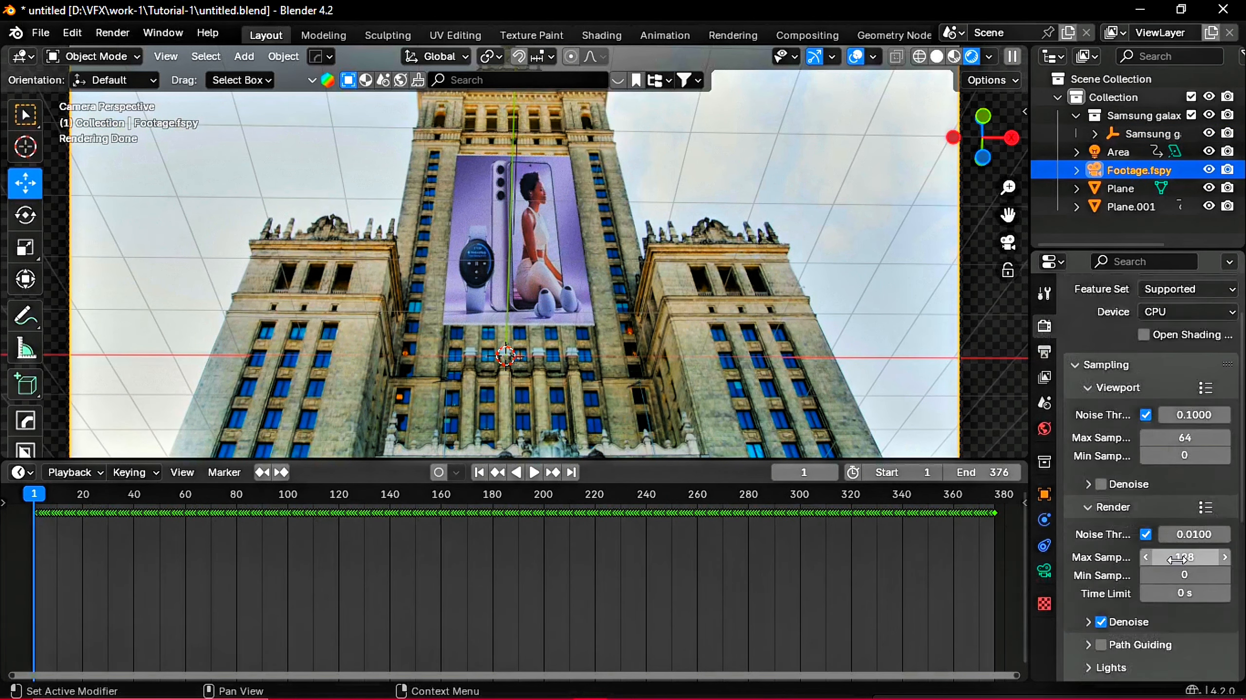
pyautogui.scroll(-3, 1184, 598)
pyautogui.scroll(5, 1176, 622)
pyautogui.click(1044, 352)
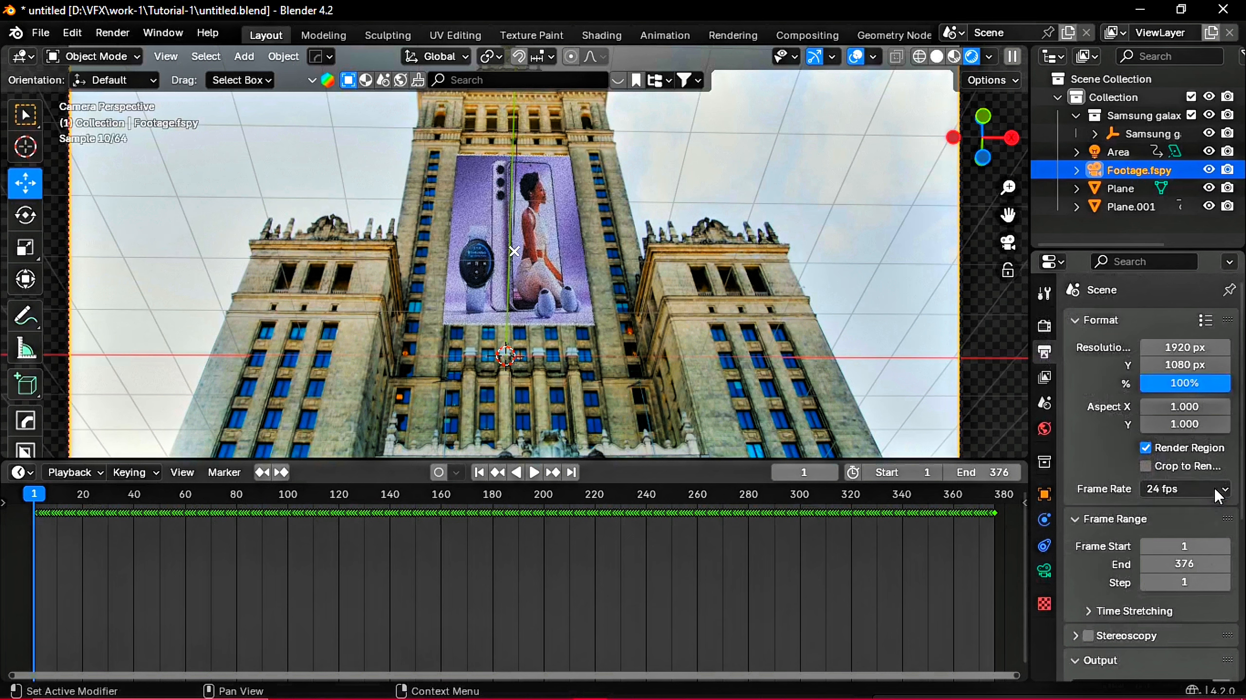
pyautogui.click(1186, 489)
pyautogui.click(1191, 345)
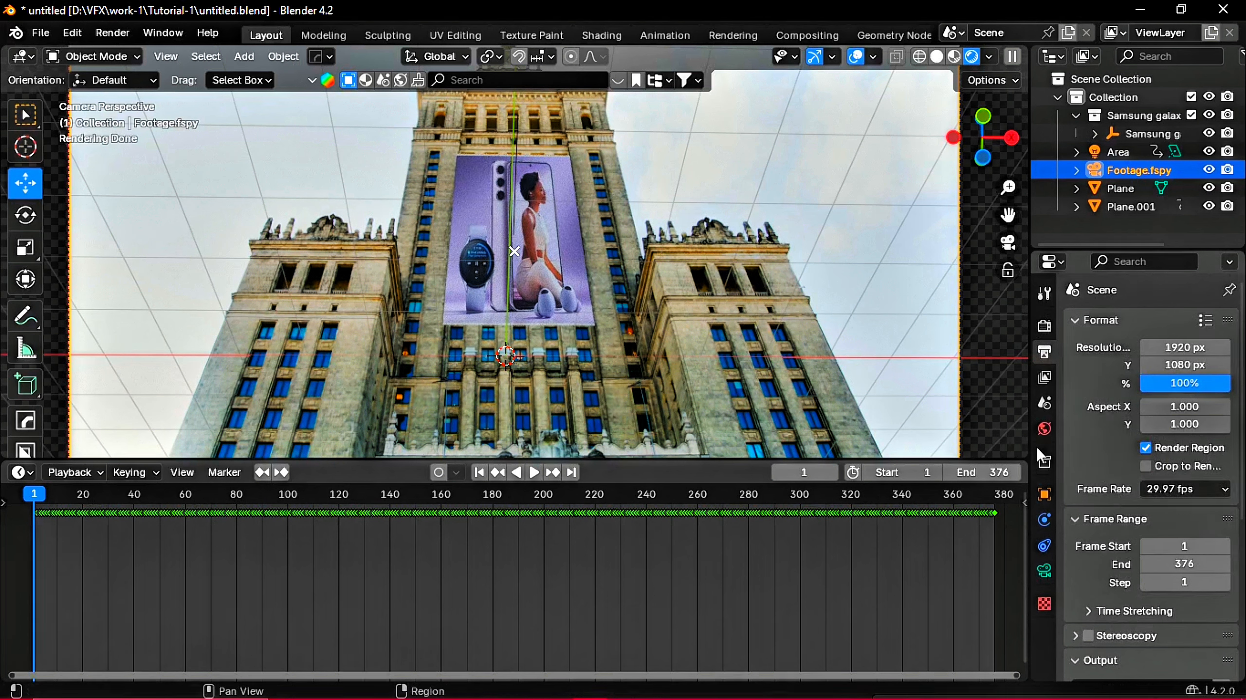
# - Check the output file settings, save the project file and start rendering the animation from frame 1
pyautogui.scroll(-3, 1201, 618)
pyautogui.scroll(-8, 1177, 540)
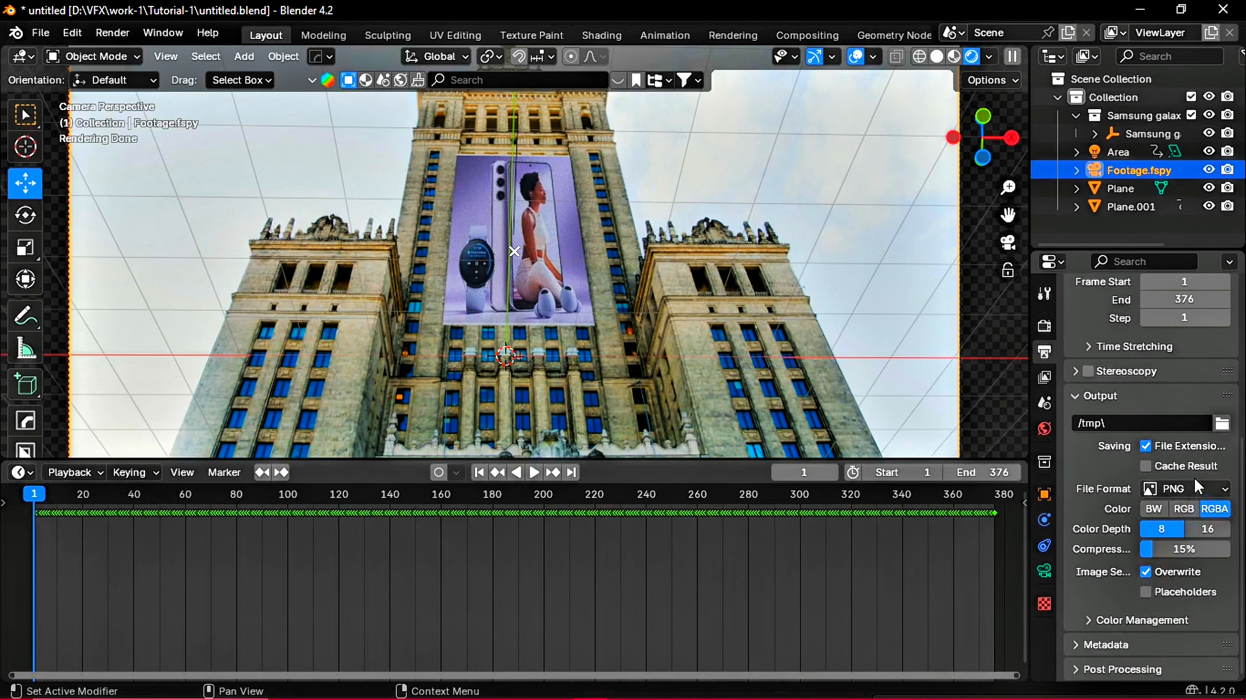
pyautogui.click(41, 32)
pyautogui.click(83, 153)
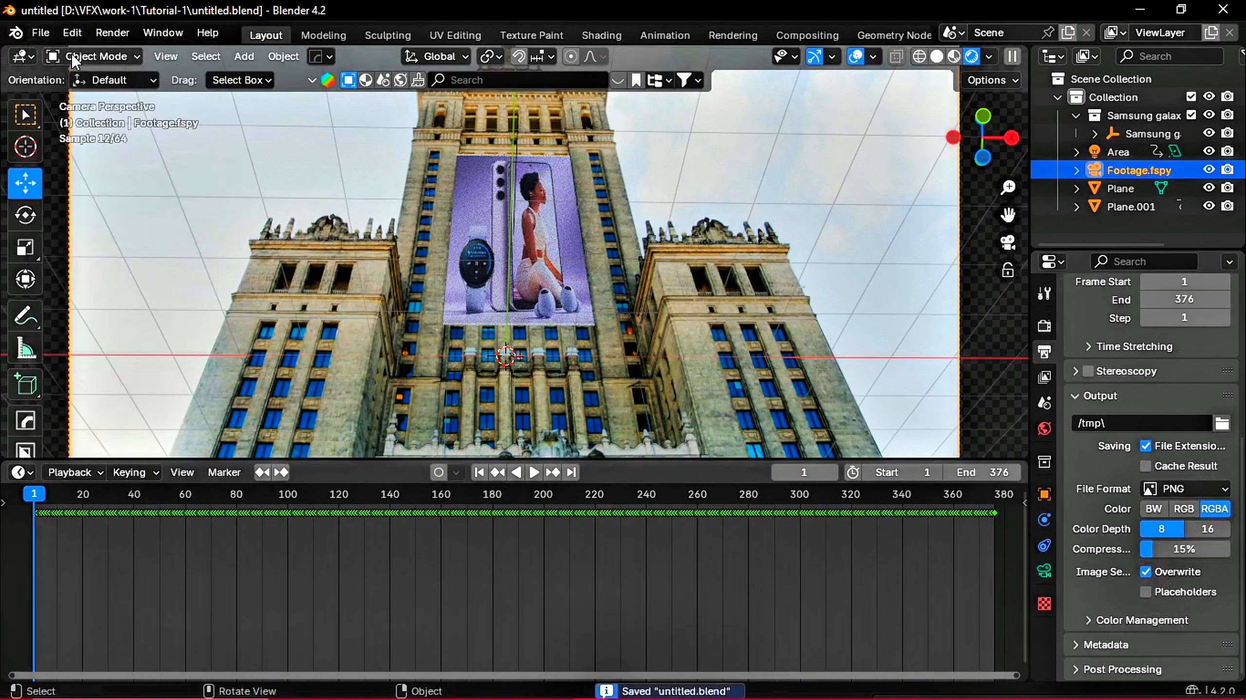
pyautogui.click(113, 32)
pyautogui.click(145, 74)
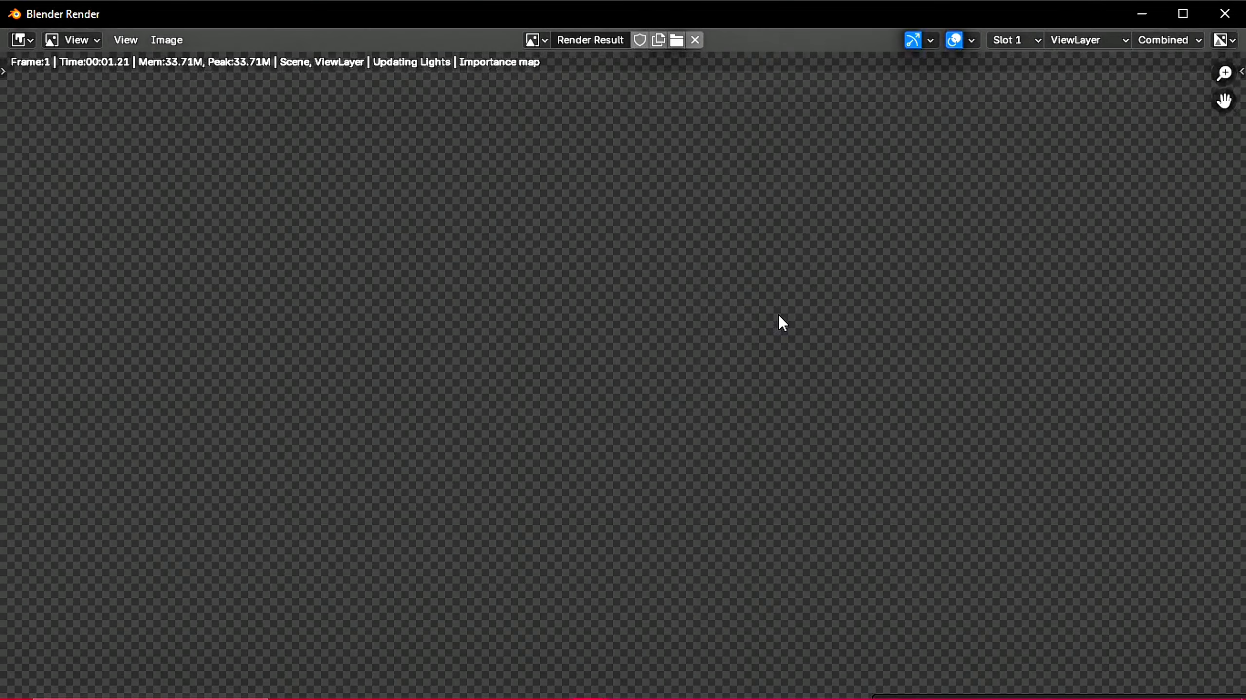